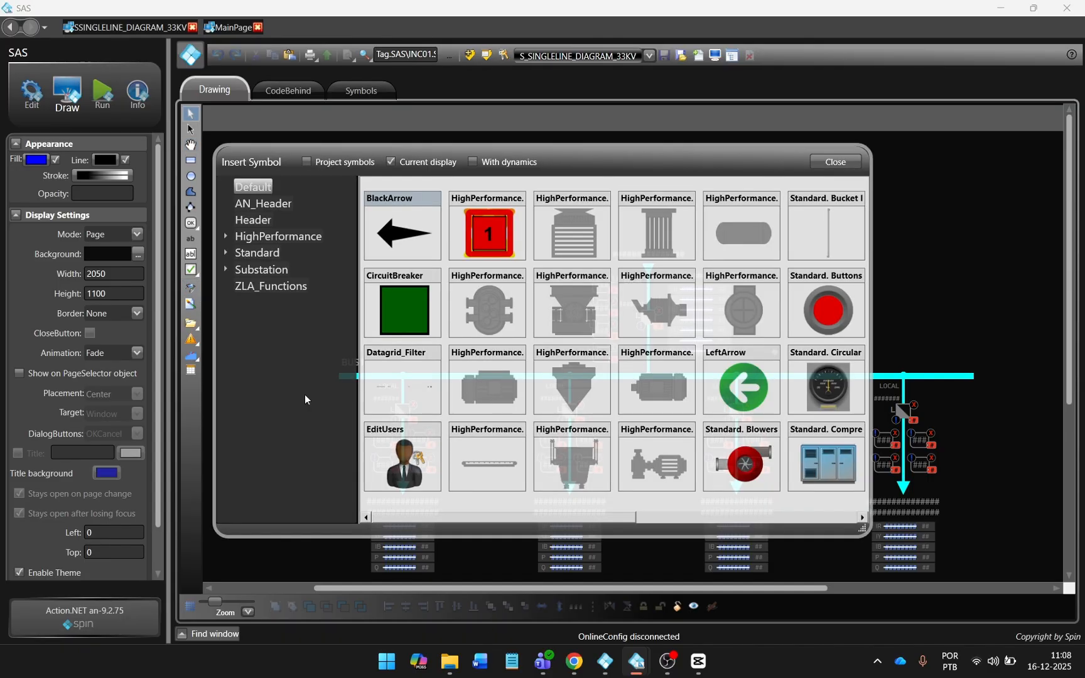
Insert the NewBase BUS_VOLTAGE symbol and position it beside BUS1 on the 33 kV diagram.
click(225, 271)
click(274, 286)
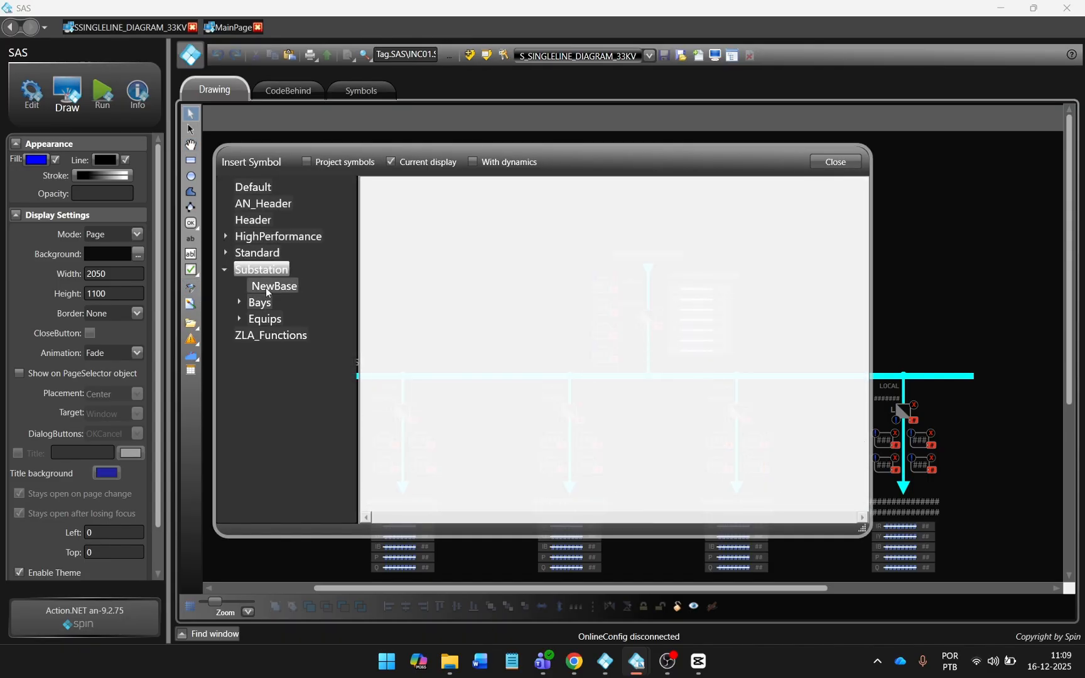
click(403, 242)
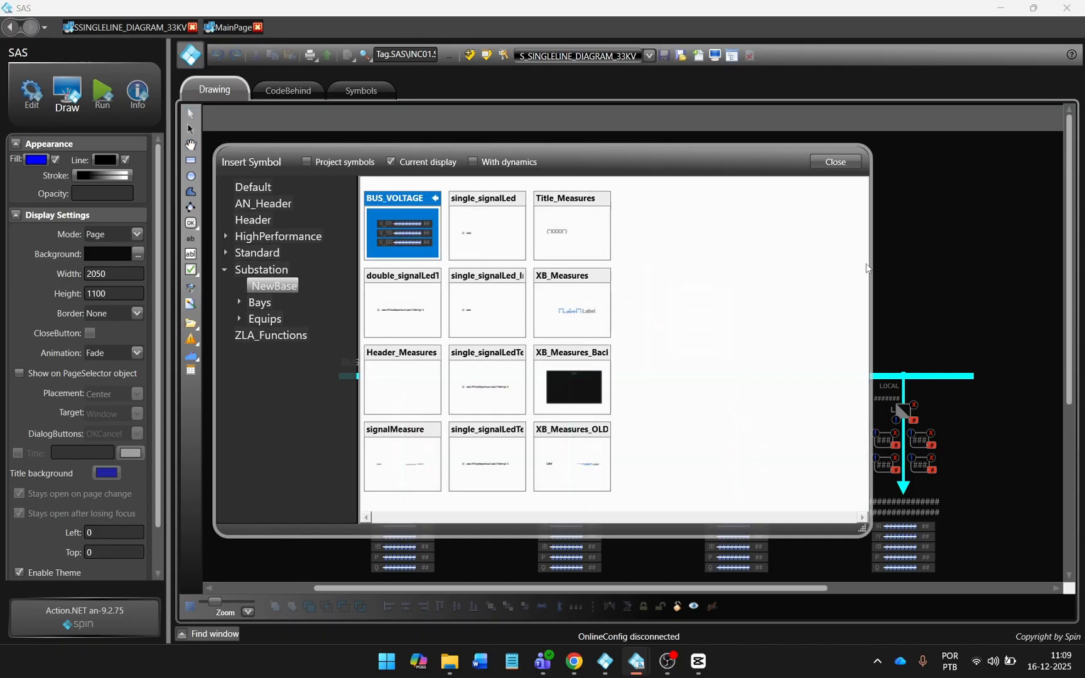
click(835, 161)
click(411, 280)
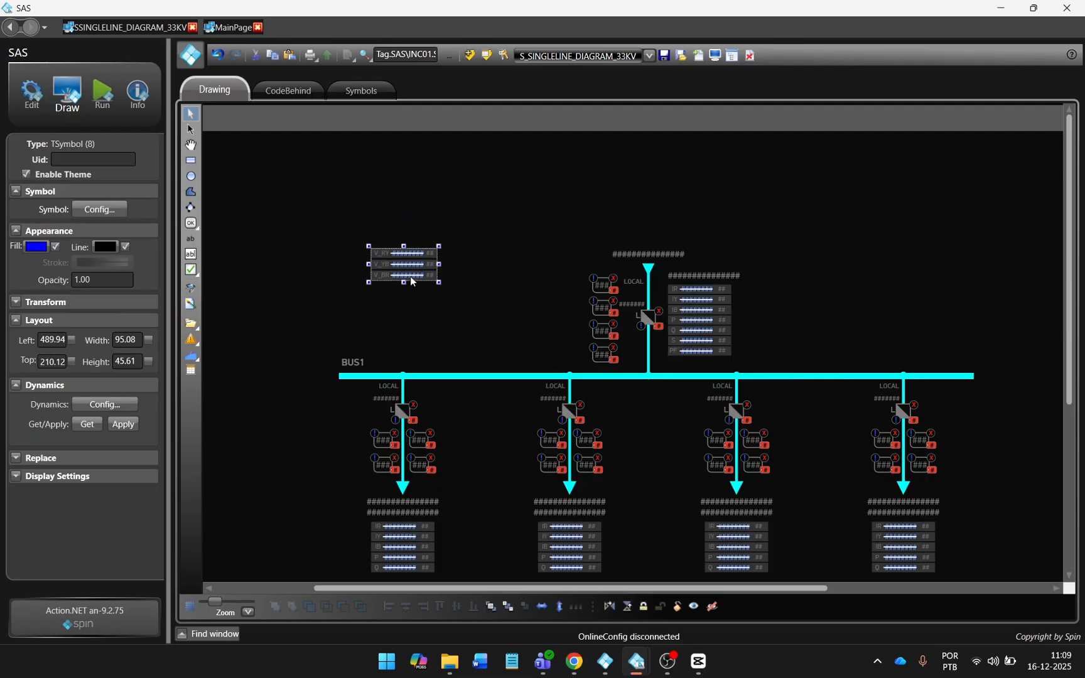
drag(412, 280, 454, 353)
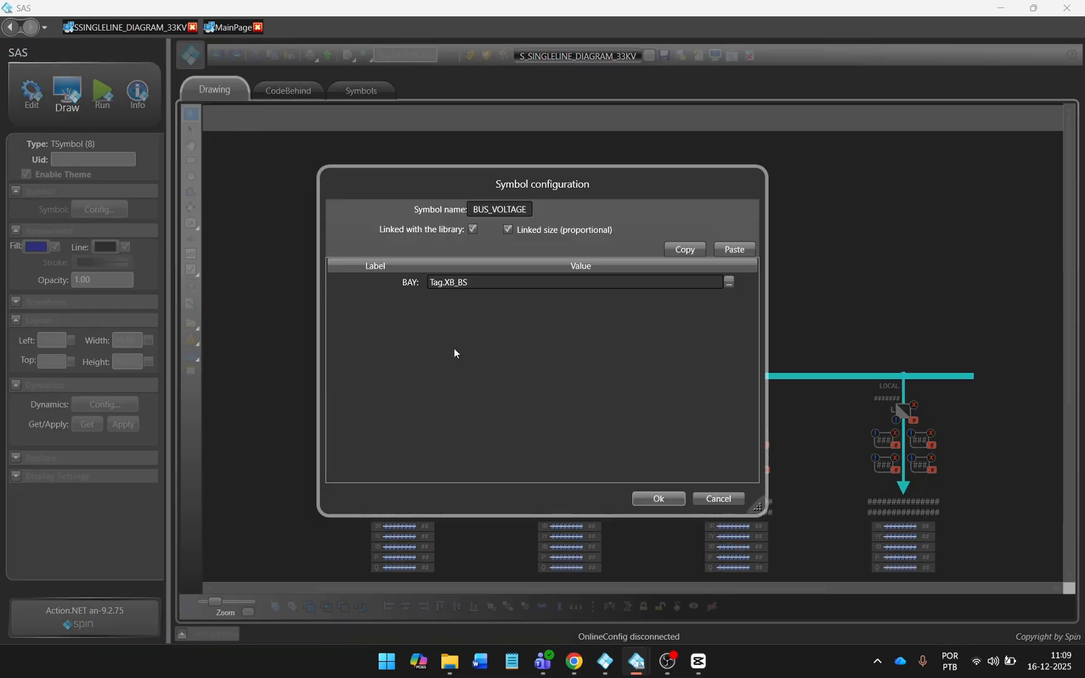
Replace the symbol's XB_BS BAY value with a SAS tag, confirm, and save the diagram.
click(445, 283)
double_click(444, 282)
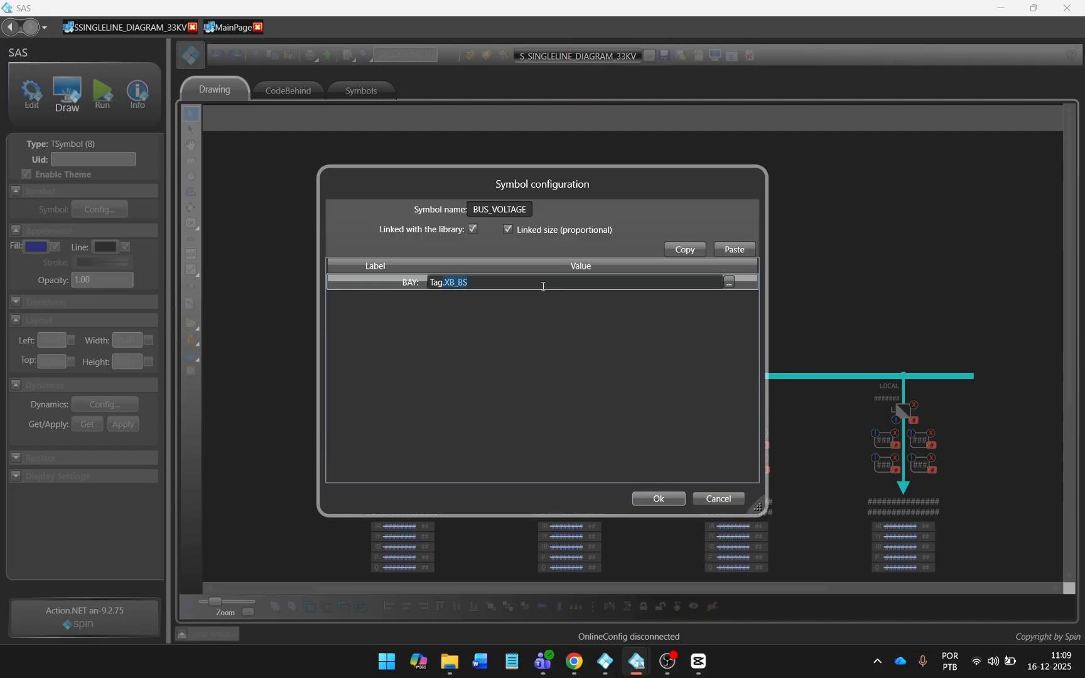
key(BackSpace)
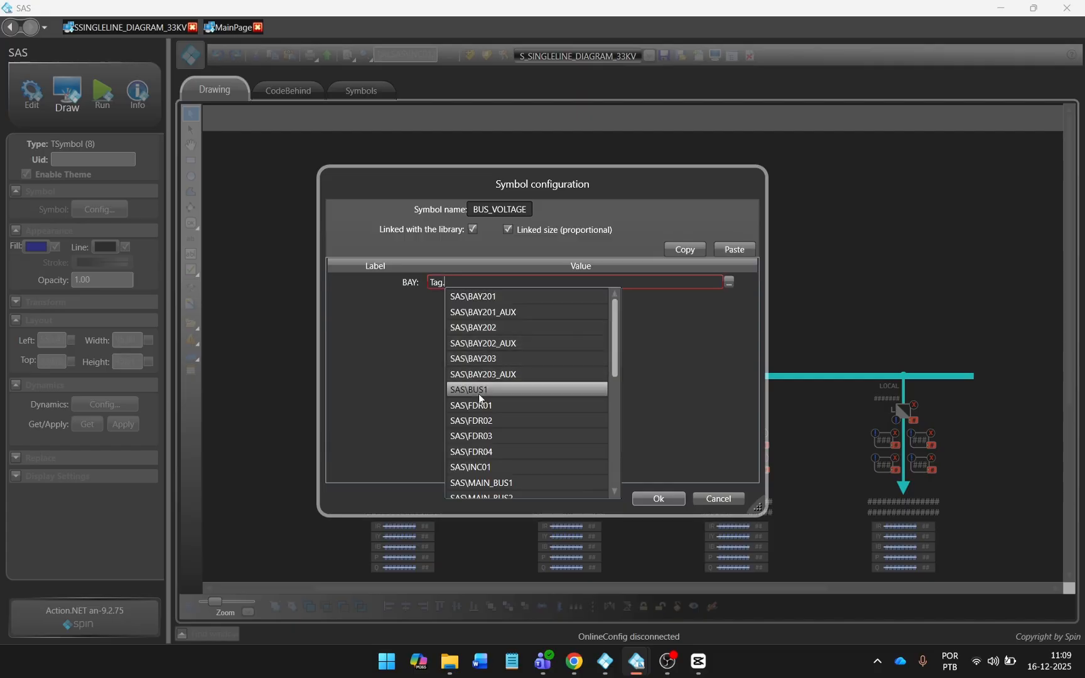
click(608, 431)
click(659, 498)
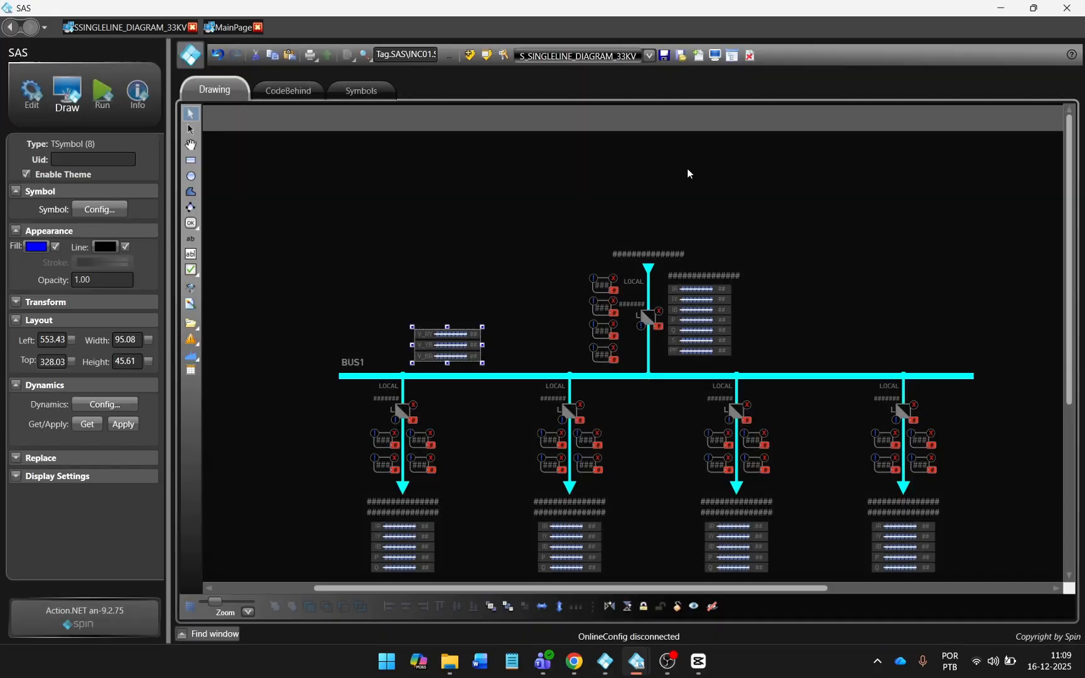
click(668, 58)
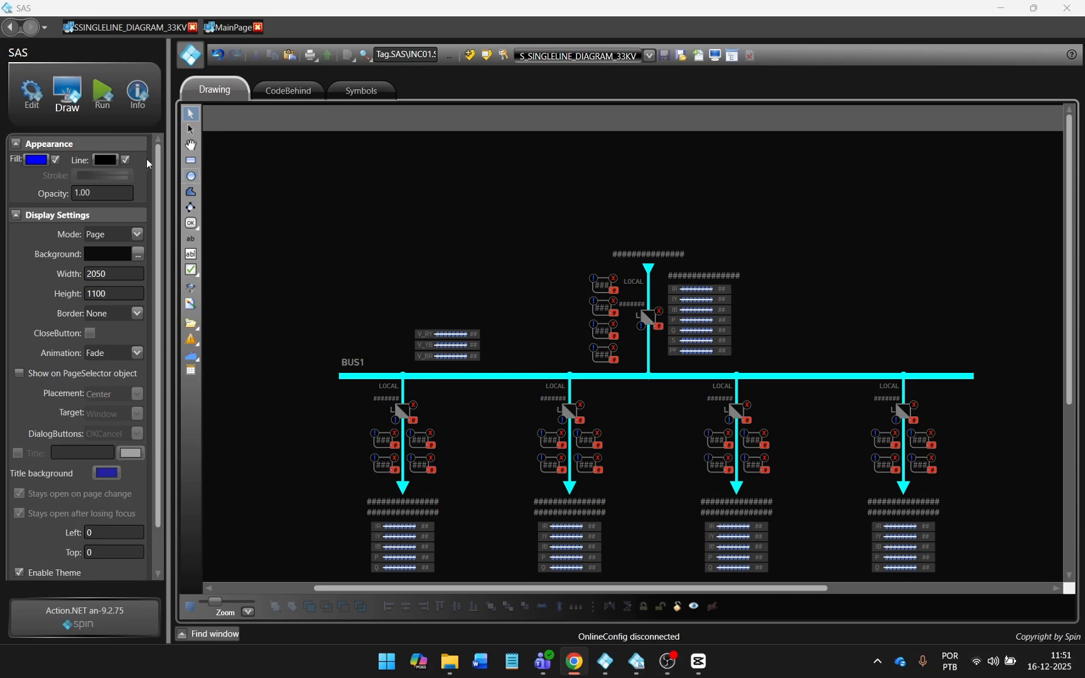
Load the ZLAT_MeasuresScreen_CONFIG template and widen its Comment column to read typeList.
click(34, 101)
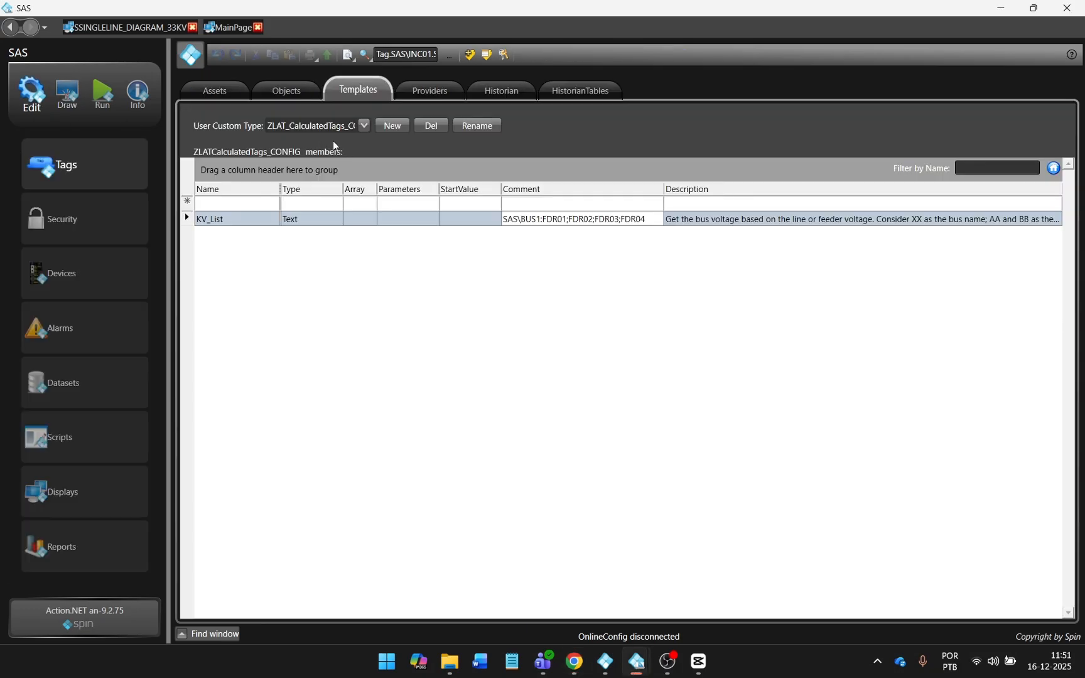
click(364, 125)
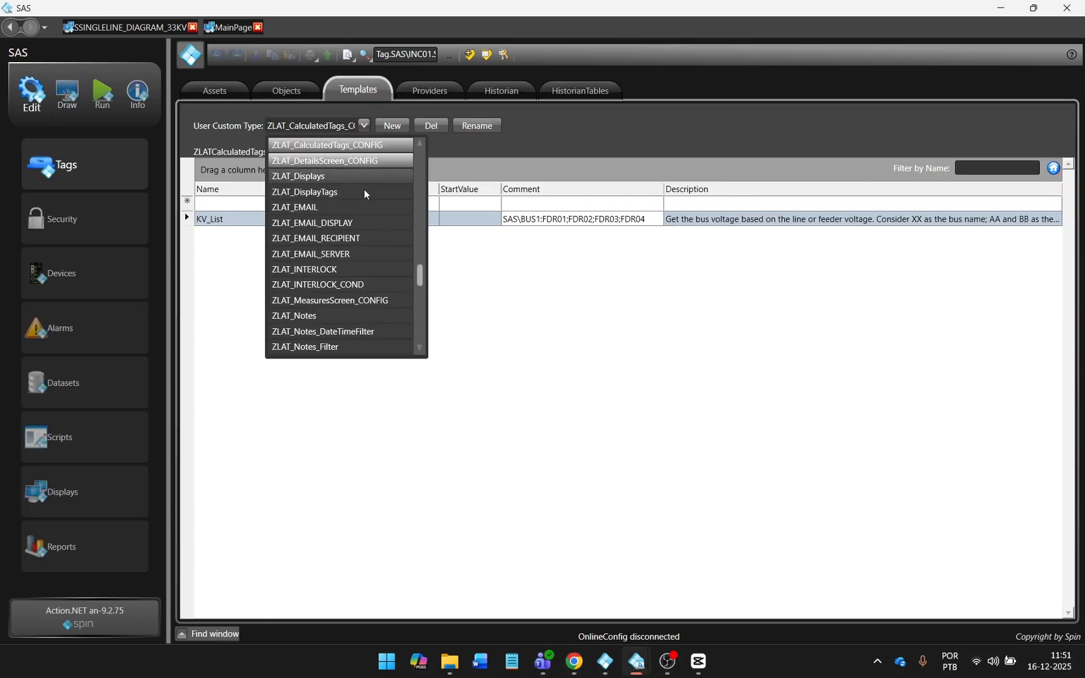
click(365, 300)
click(477, 235)
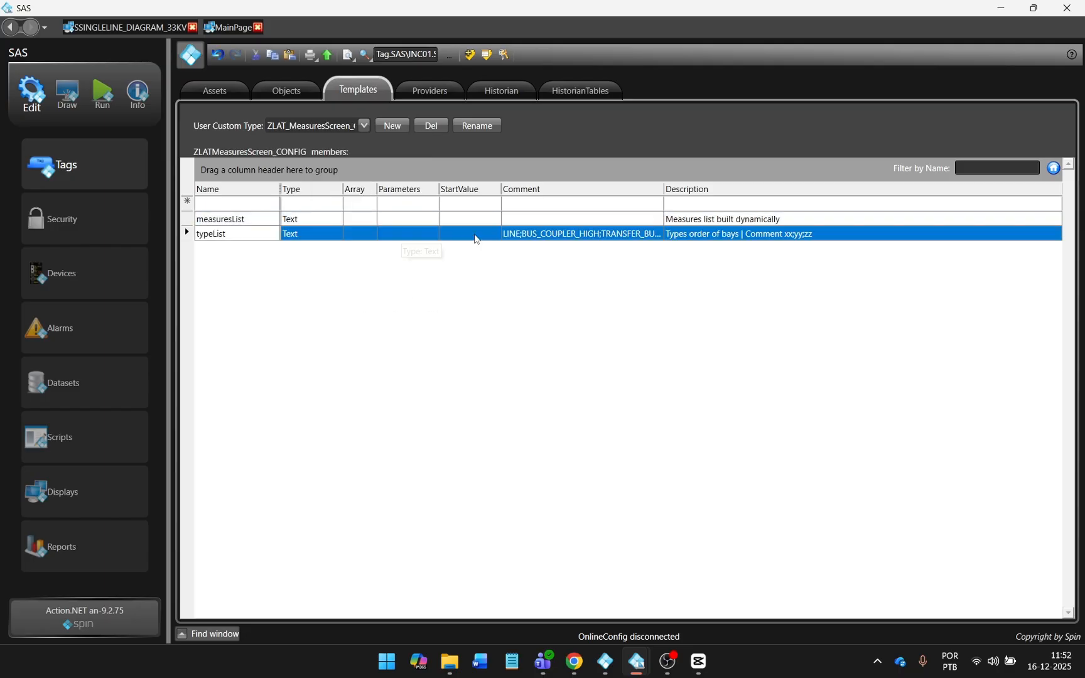
drag(664, 189, 935, 197)
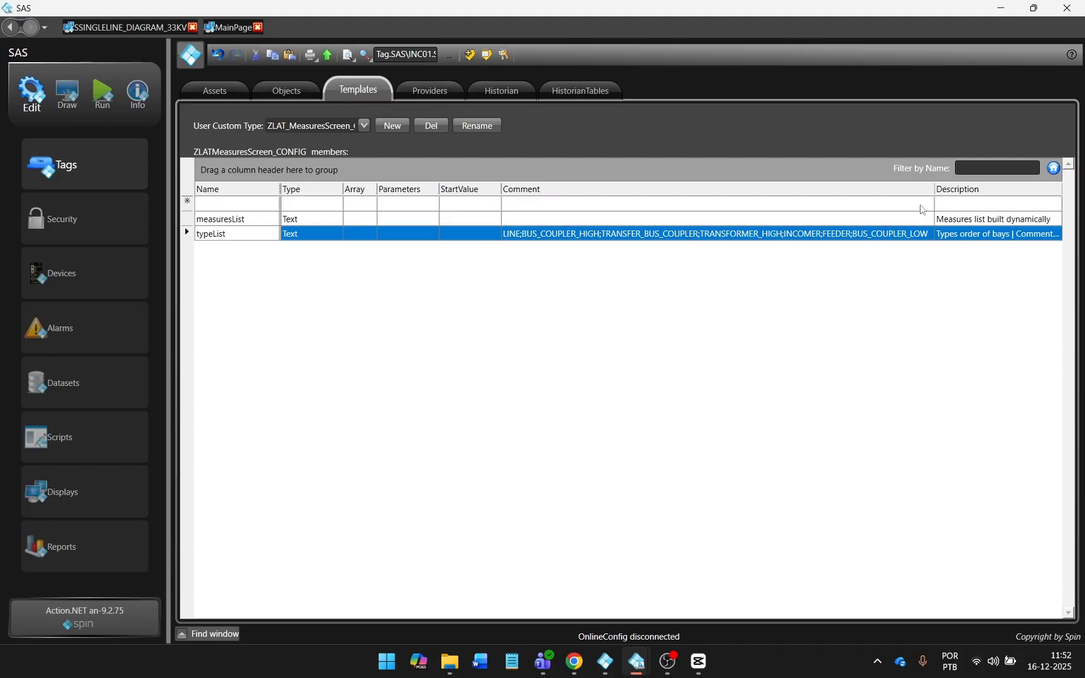
Change the typeList comment to TRANSFORMER_HIGH;LINE and test it on the runtime measures screen.
click(551, 239)
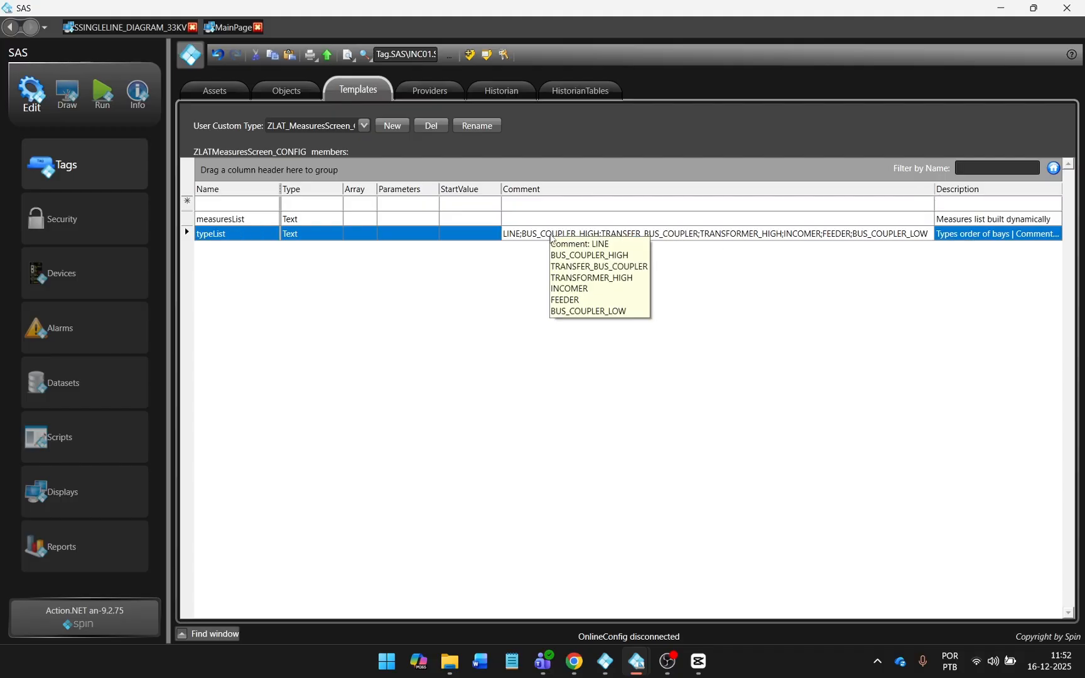
click(552, 239)
text(TRANSFORMER_HIGH;LINE)
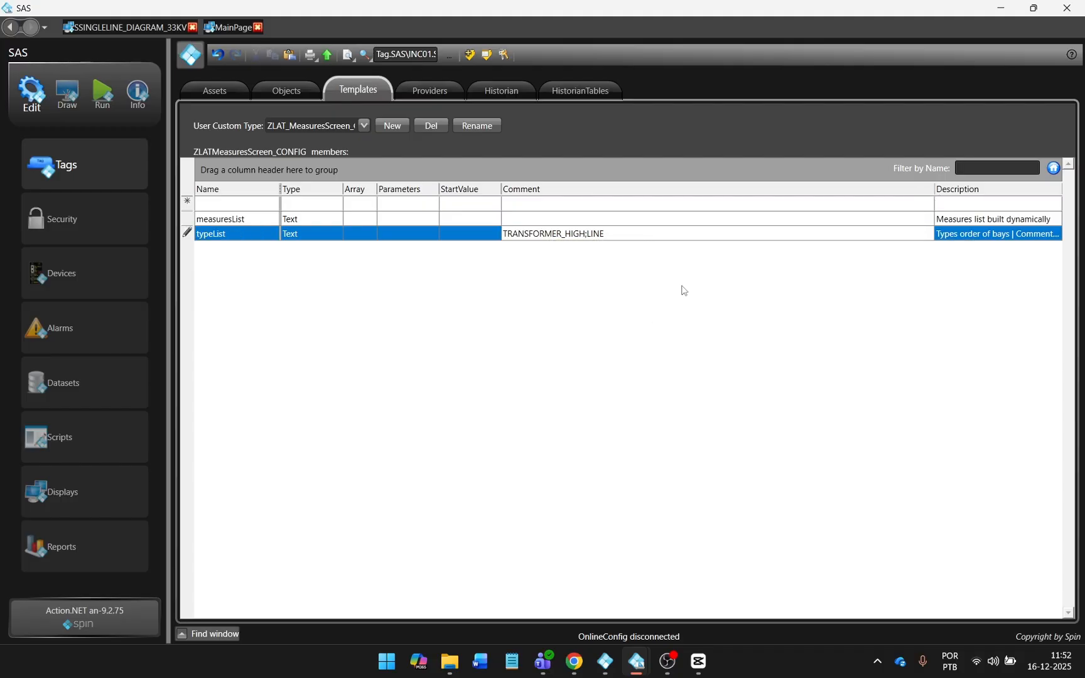
click(683, 286)
click(94, 89)
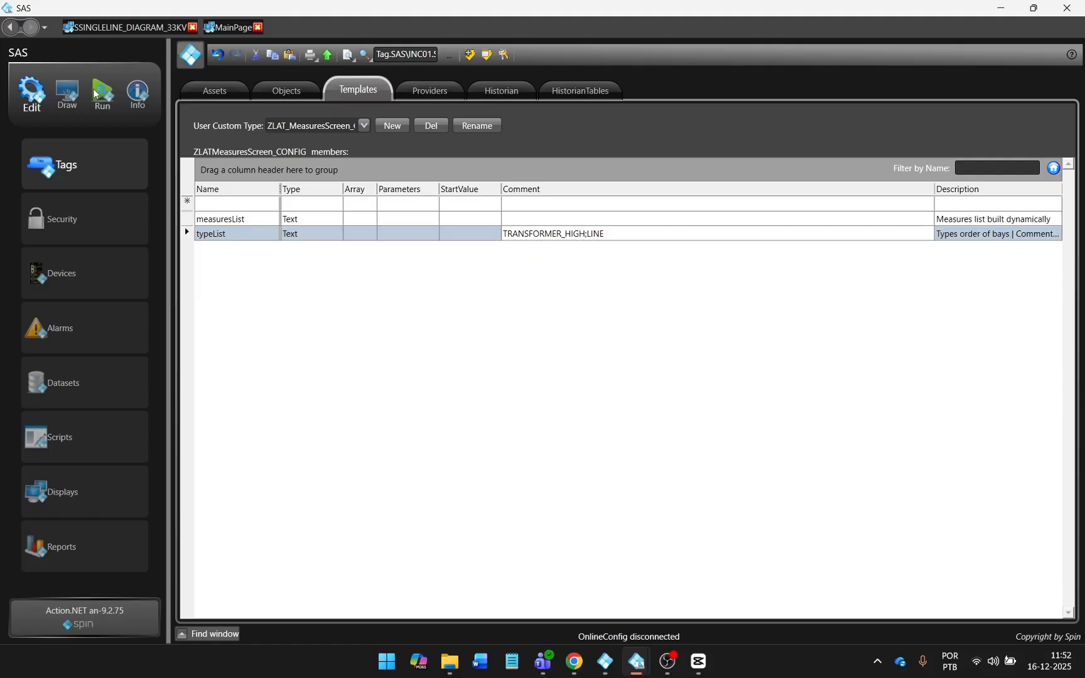
click(553, 341)
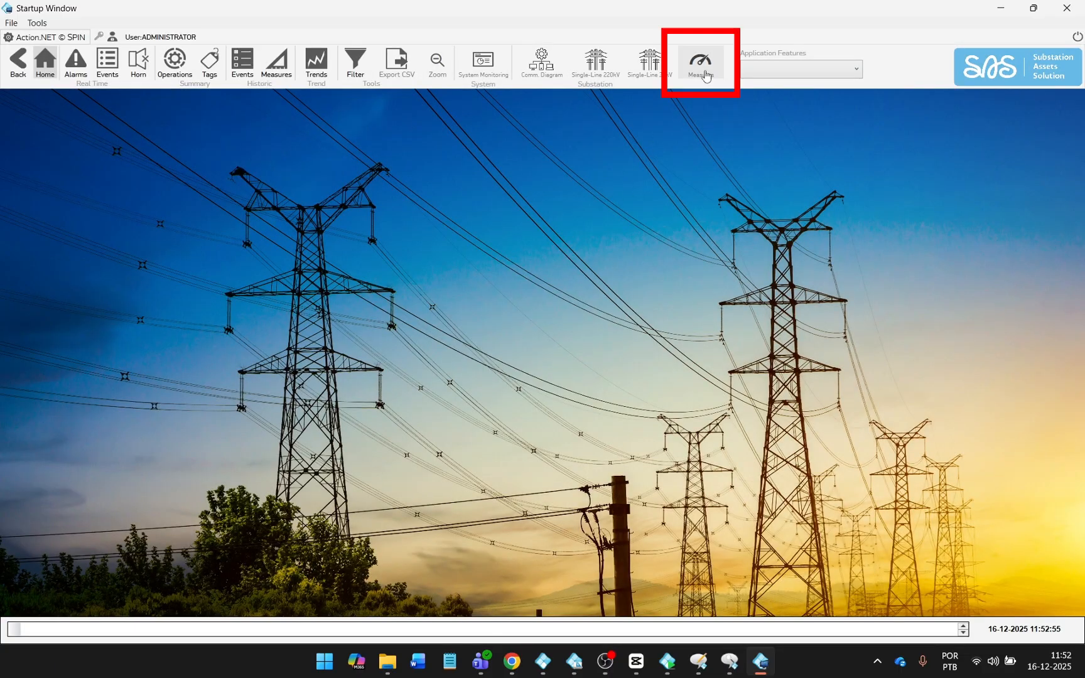
click(701, 68)
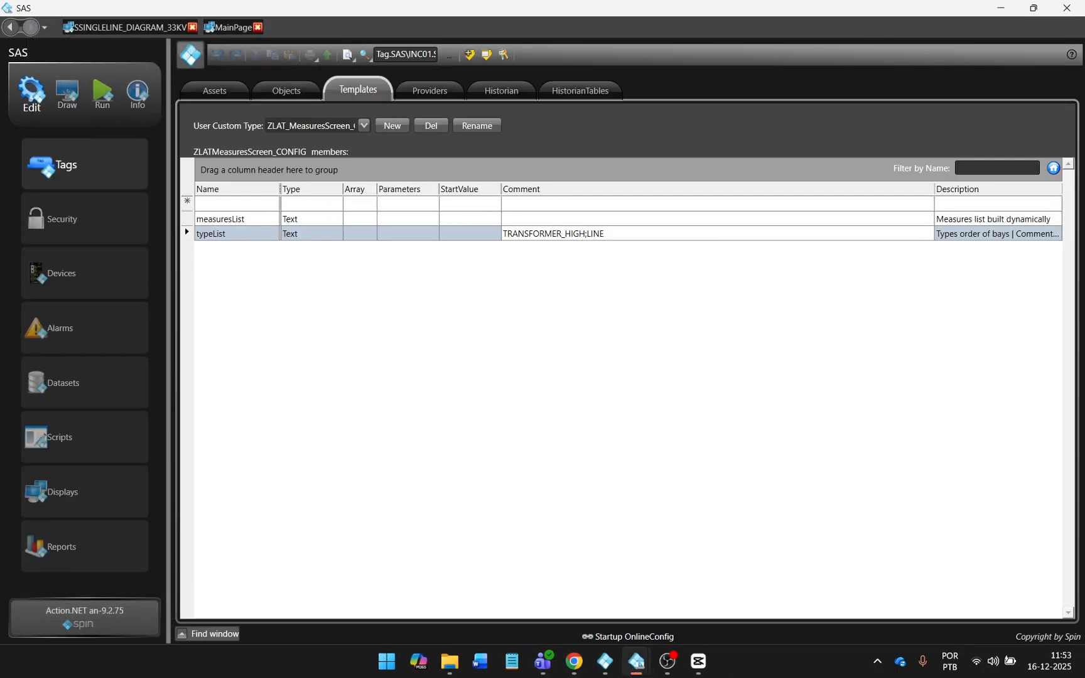
Restore the full bay type order in the typeList comment and go back to Run.
click(675, 233)
text(LINE;BUS_COUPLER_HIGH;TRANSFER_BUS_COUPLER;TRANSFORMER_HIGH;INCOMER;FEEDER;BUS_COUPLER_LOW)
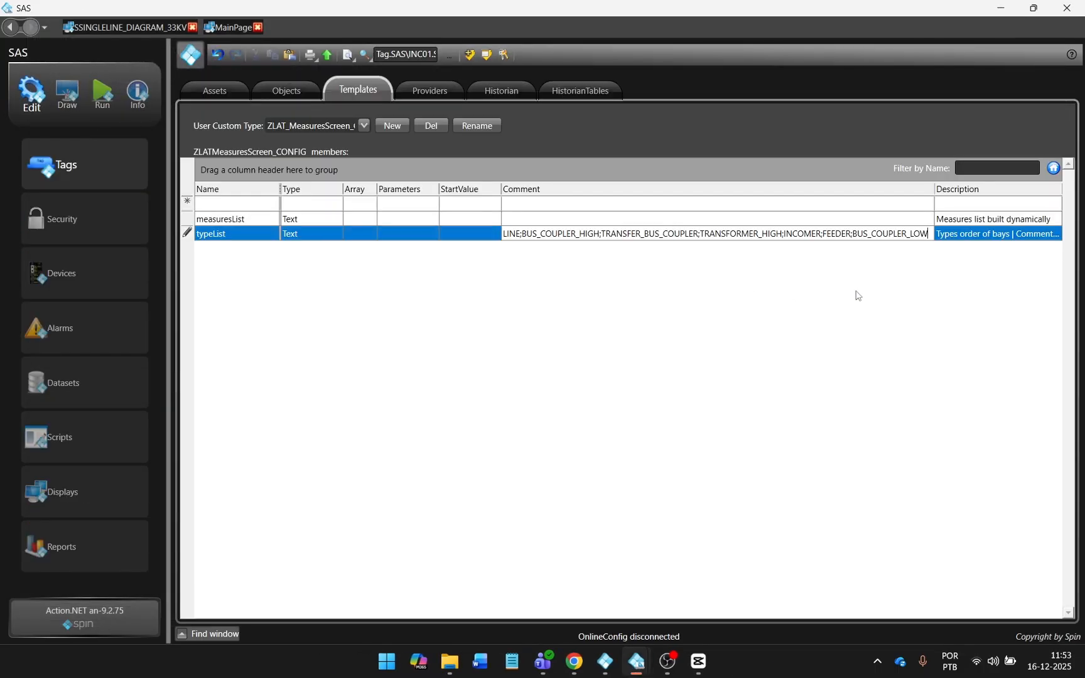
key(Return)
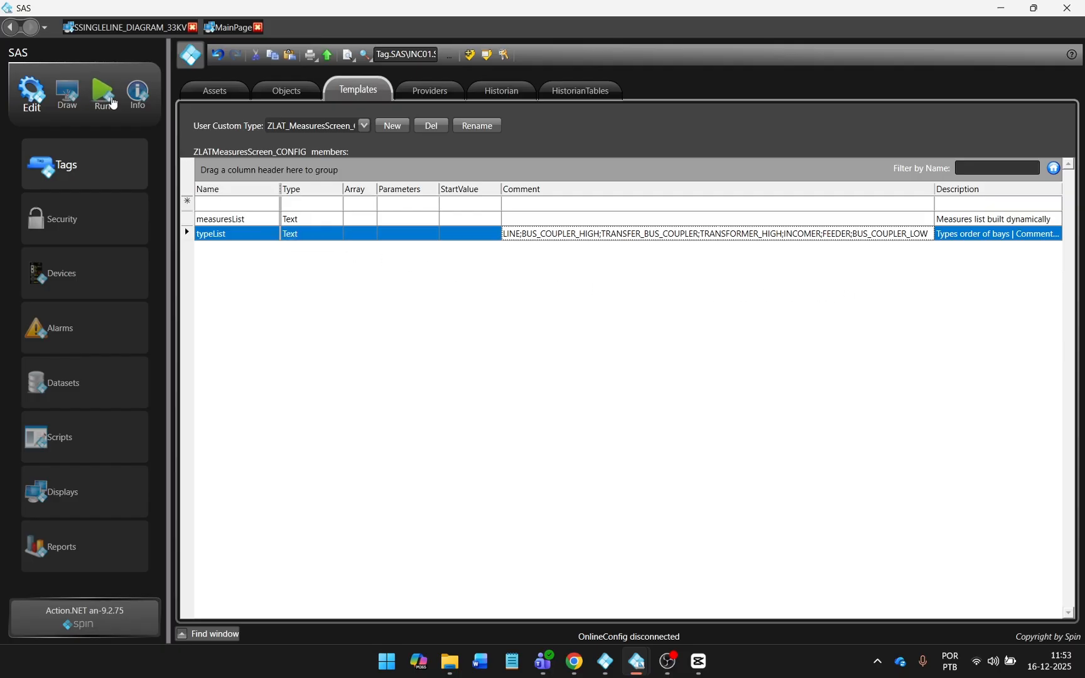
click(110, 118)
Launch the runtime and check the measures screen and BAY 202 details on the 220 kV single-line.
click(533, 342)
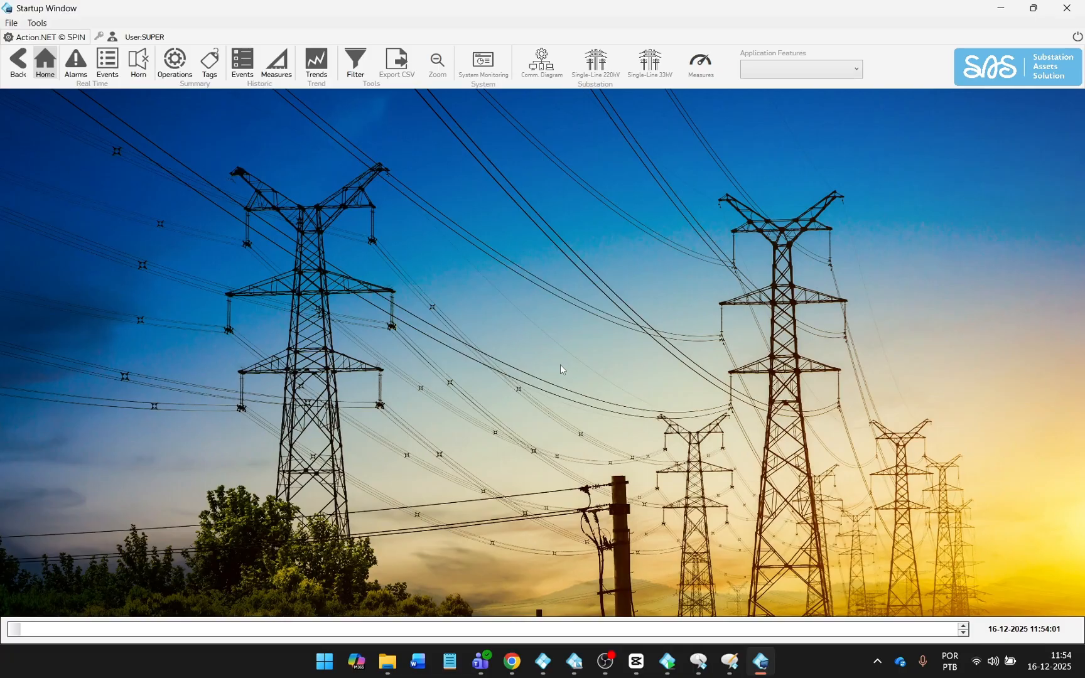
click(689, 79)
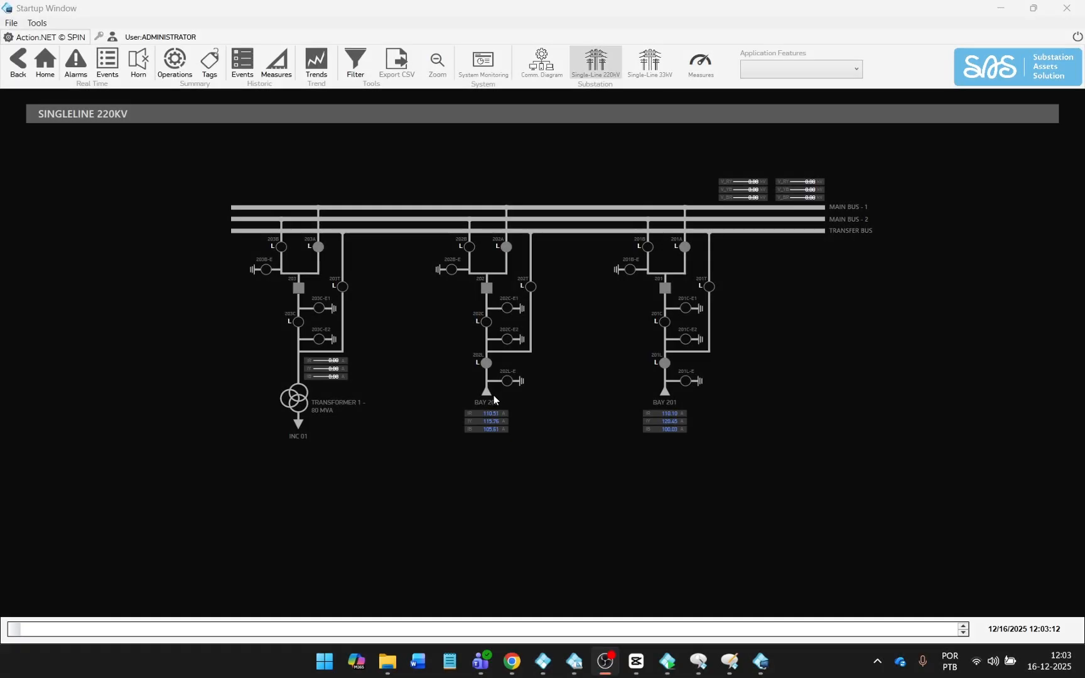
click(493, 397)
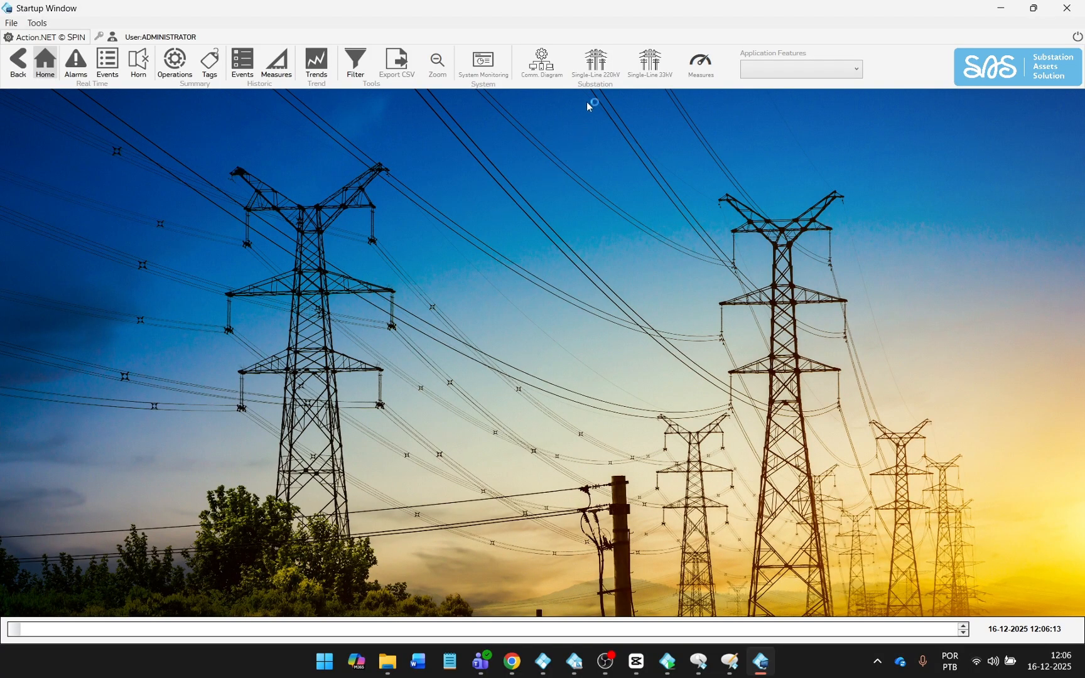
click(595, 72)
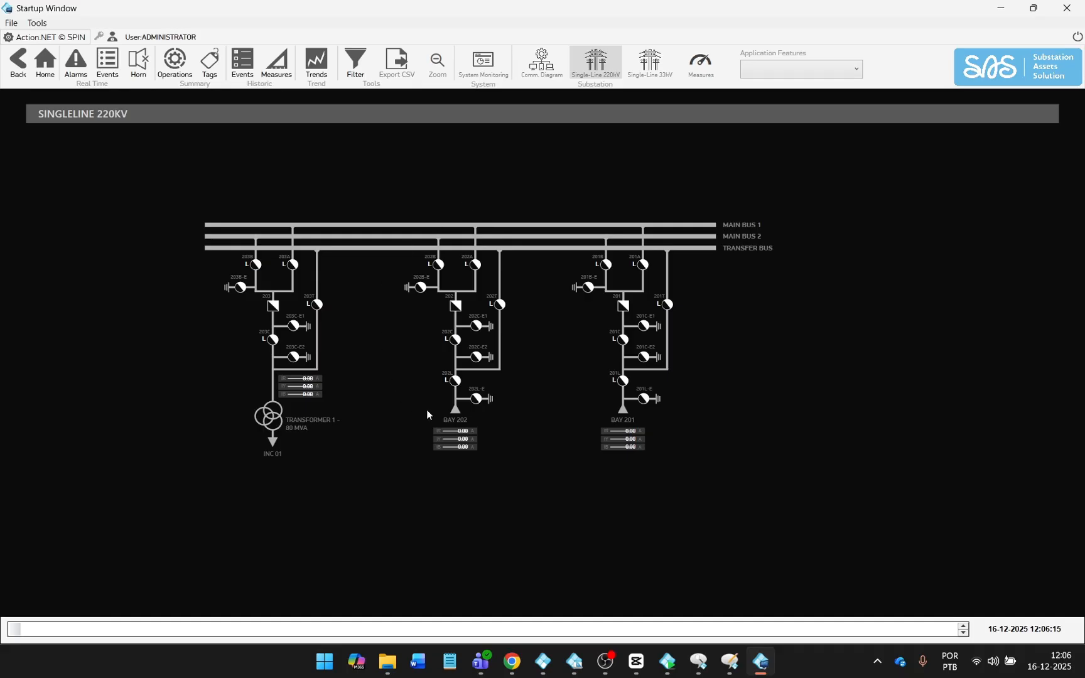
click(449, 420)
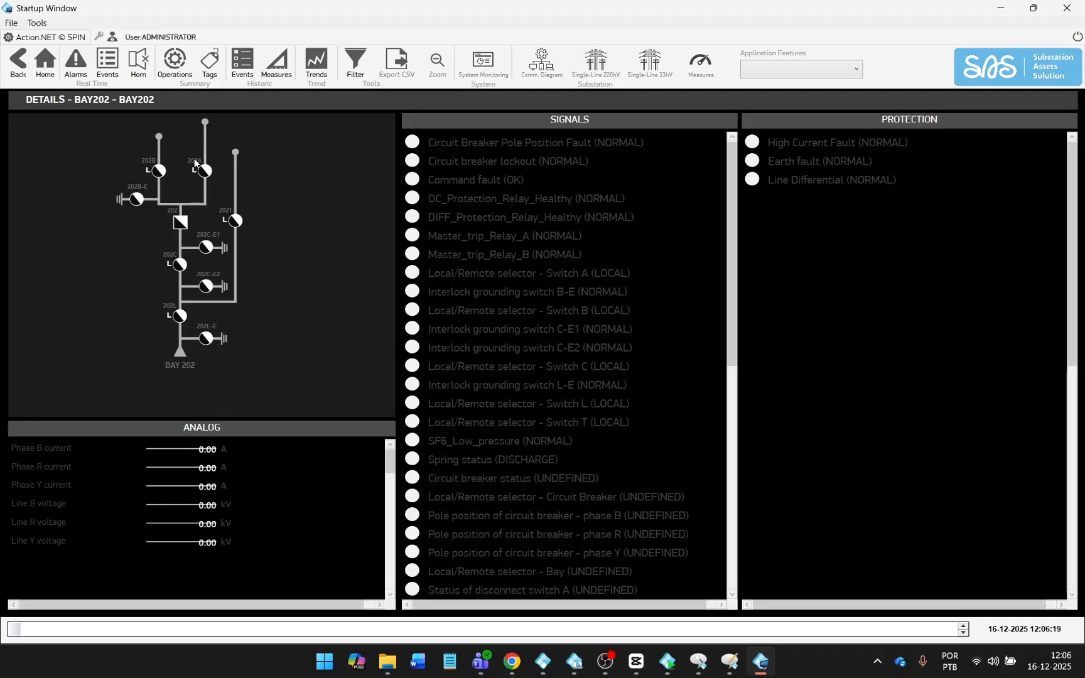
click(17, 63)
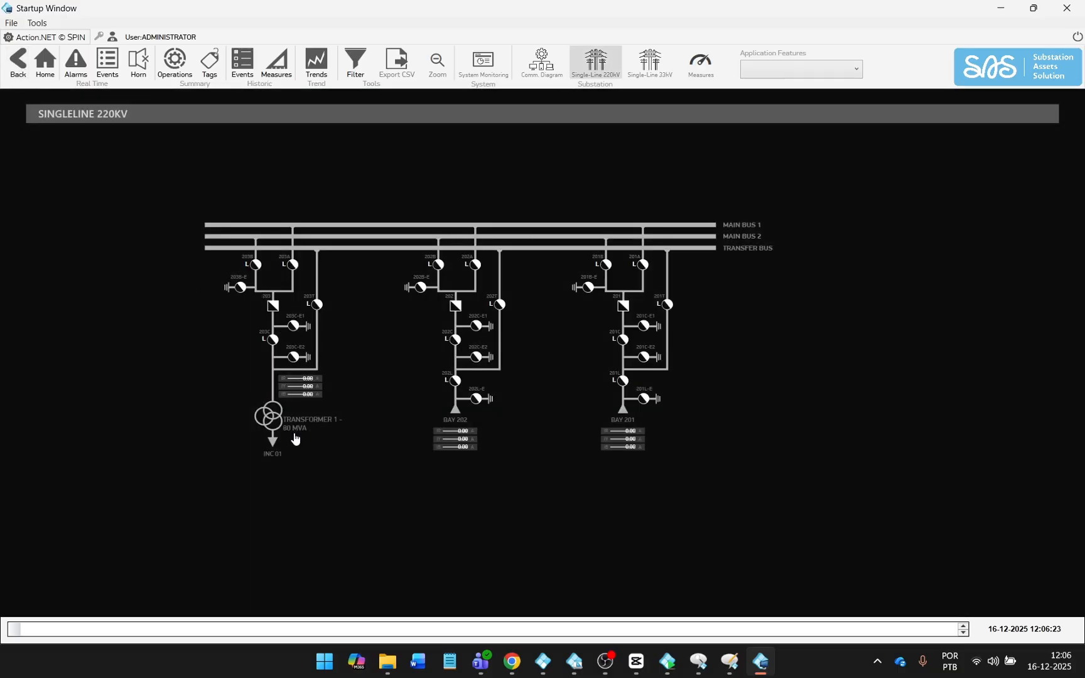
View the transformer bay details, then BAR MILL 1 and INCOMER 1 details on the 33 kV single-line.
click(317, 419)
click(650, 63)
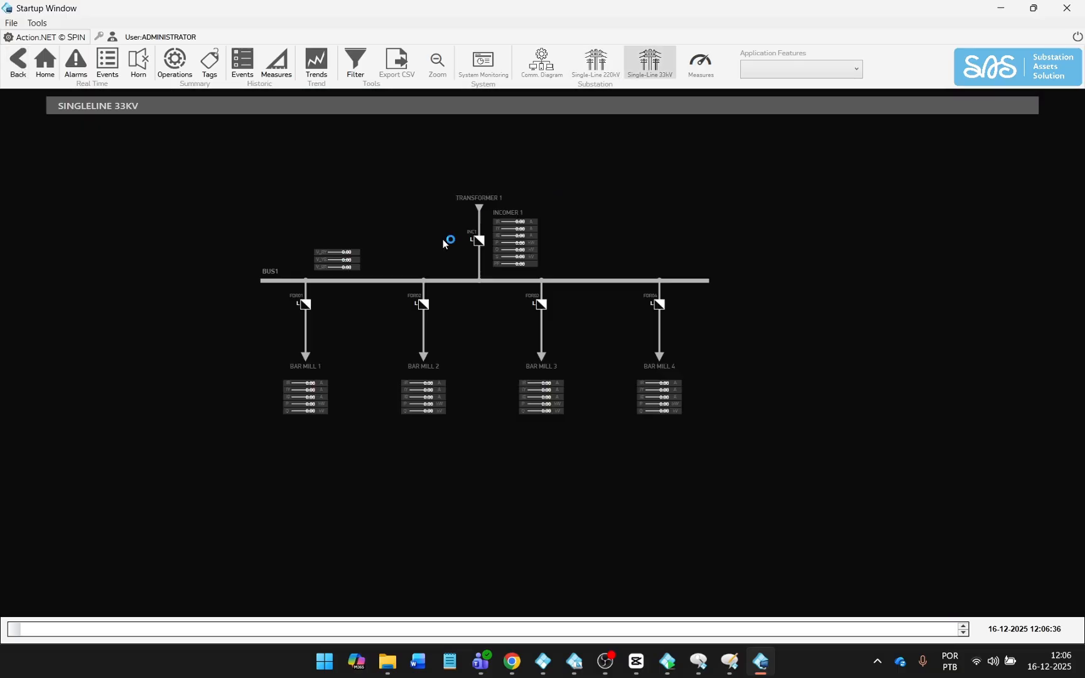
click(316, 371)
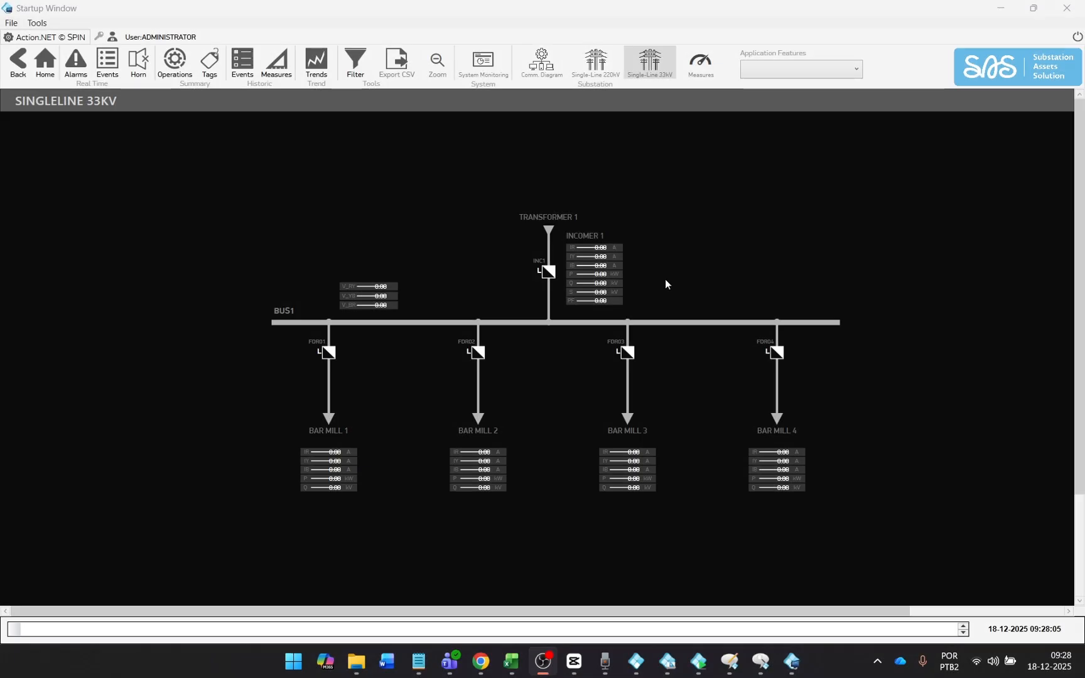
click(593, 243)
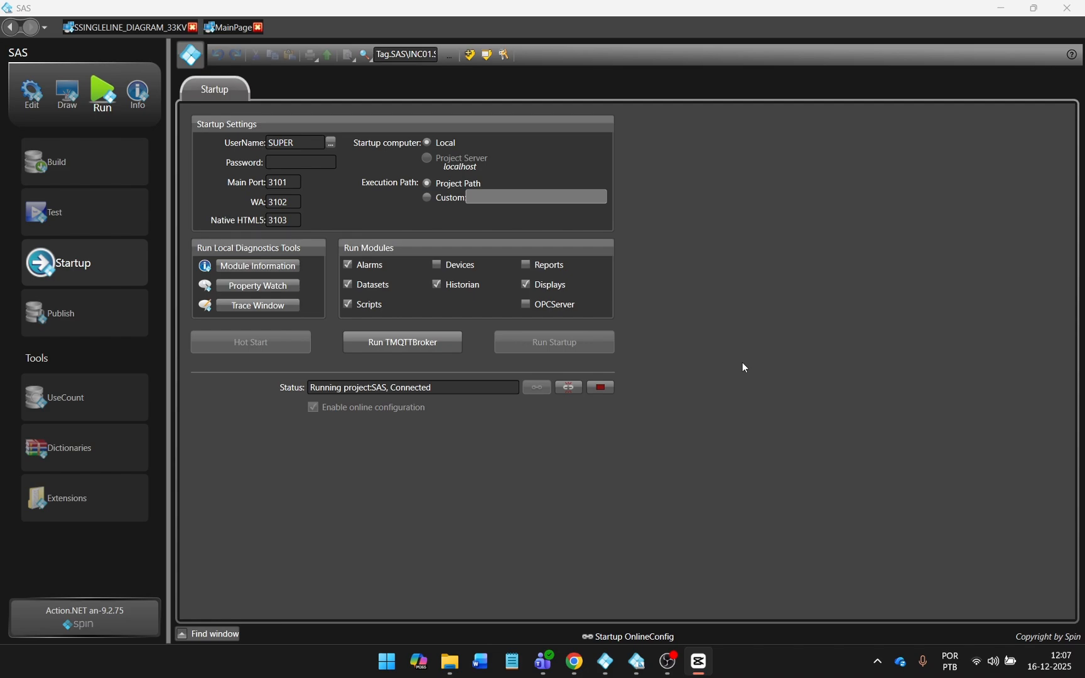
Load the ZLAT_DetailsScreen_CONFIG template and select its SymbolList and PositionSymbol members.
click(32, 93)
click(364, 126)
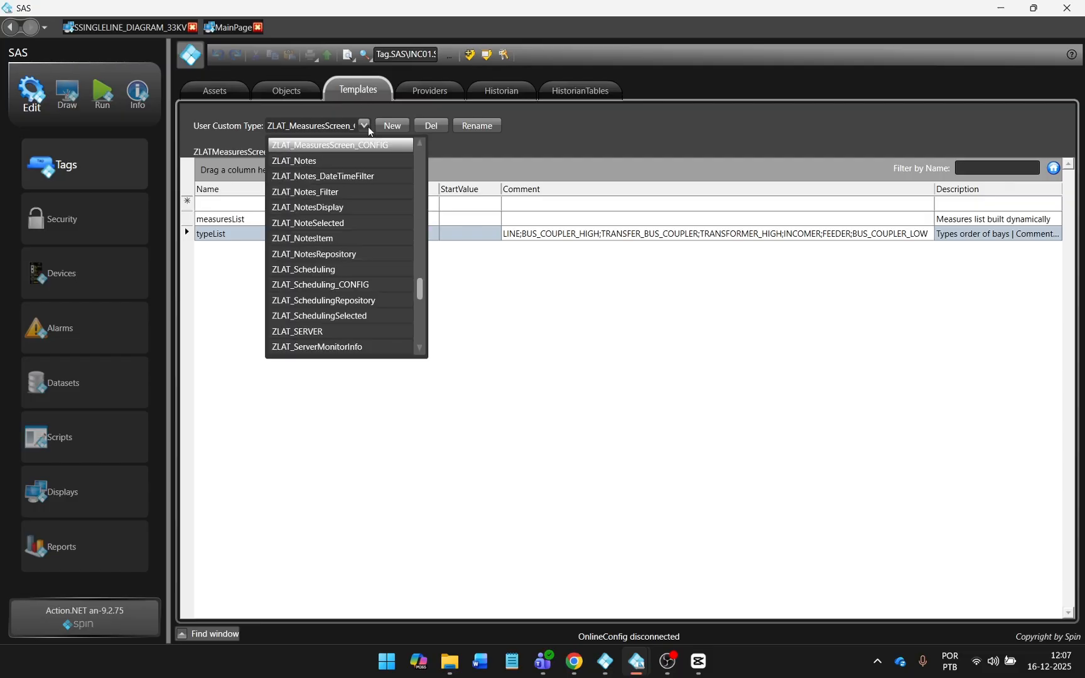
scroll(364, 202, up, 3)
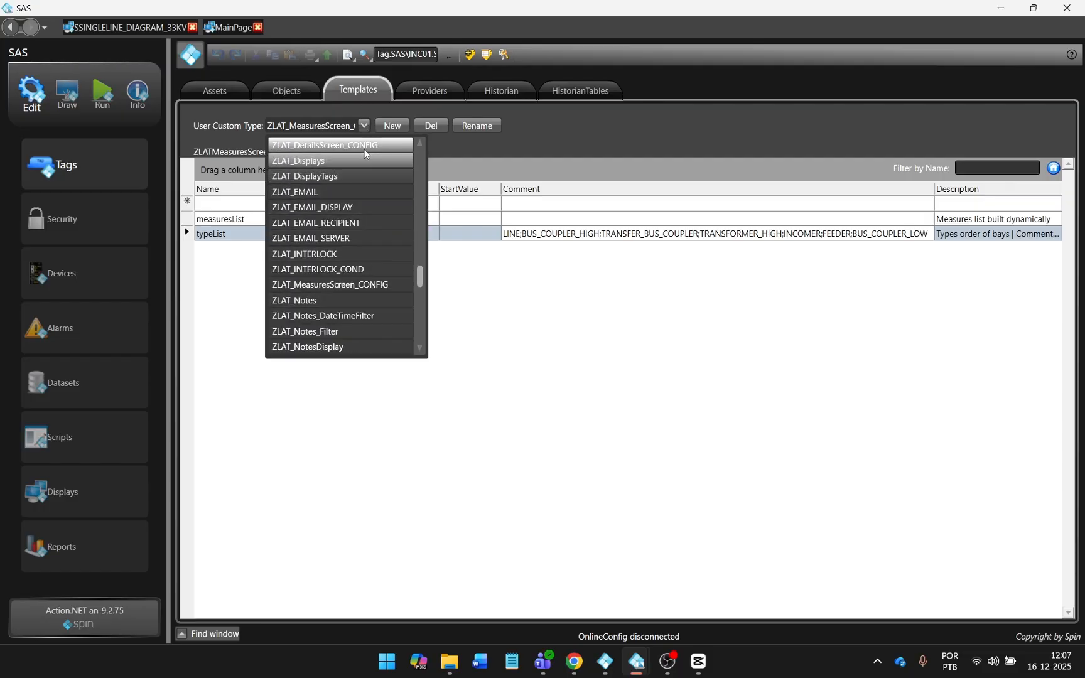
click(365, 149)
click(262, 277)
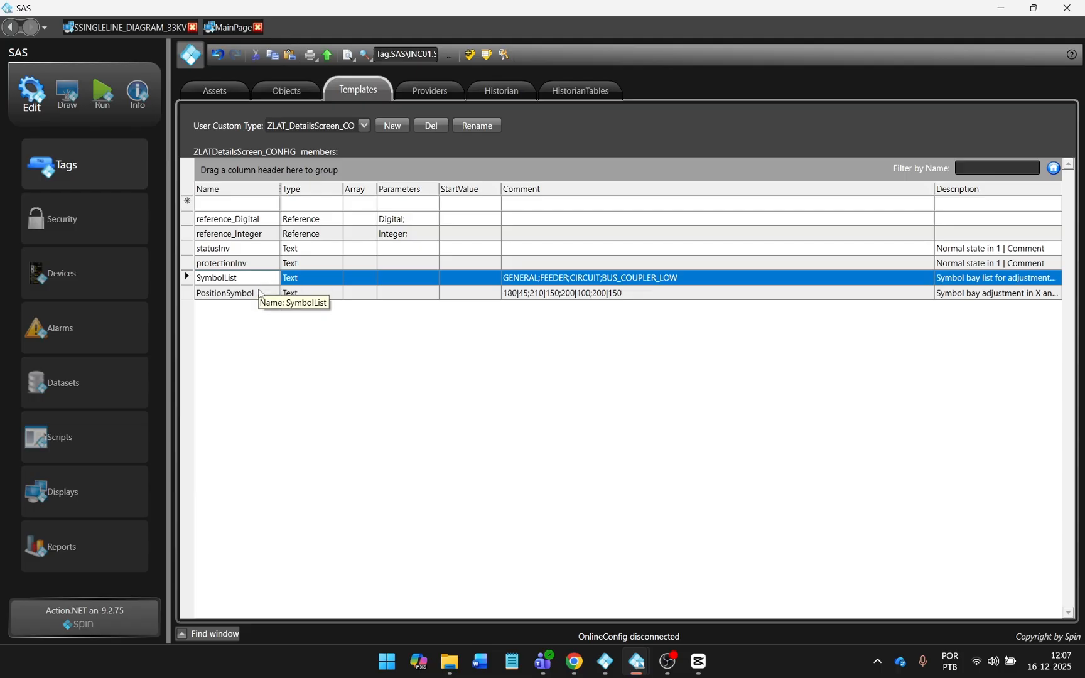
shift+click(262, 294)
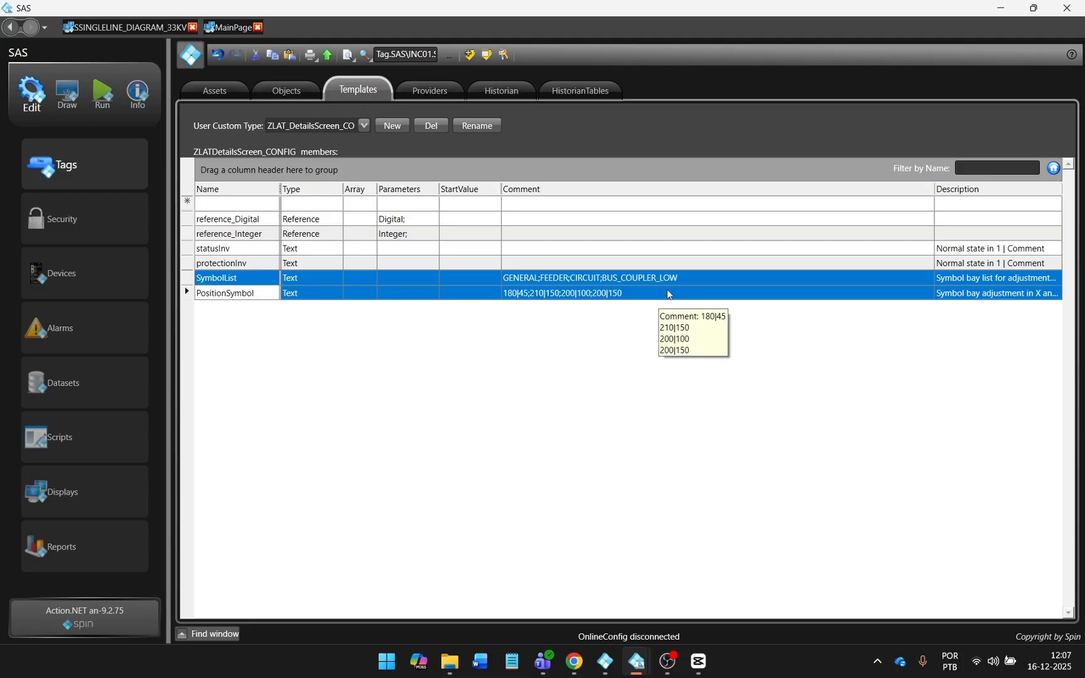
Inspect the existing SymbolList and PositionSymbol comment entries, such as GENERAL and 180|45.
click(717, 278)
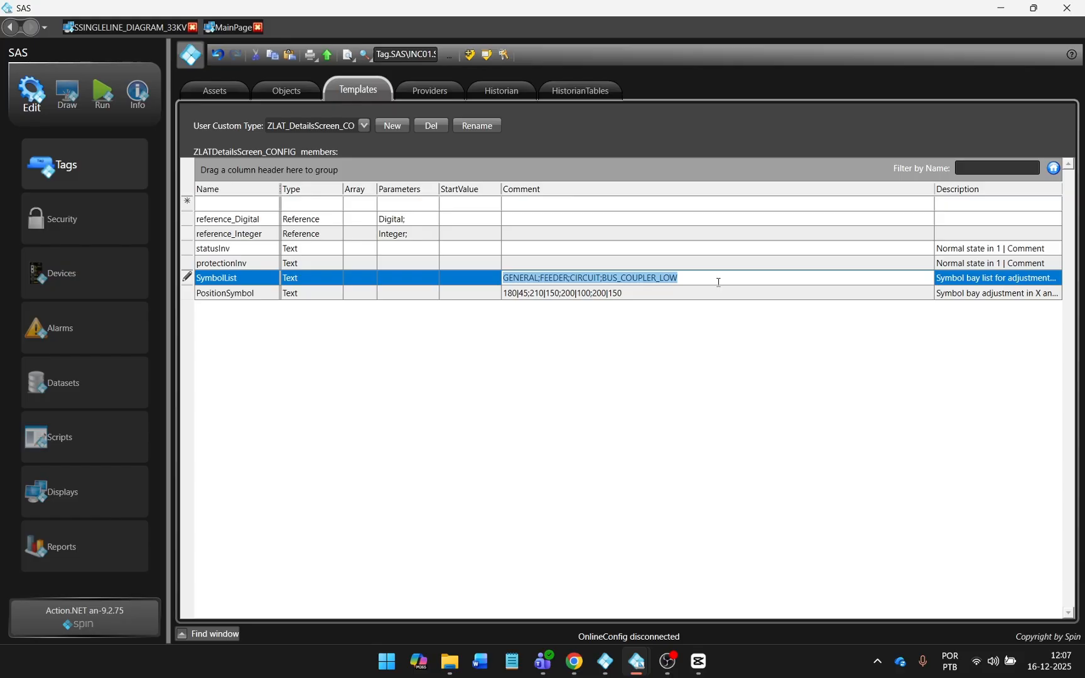
drag(504, 277, 538, 280)
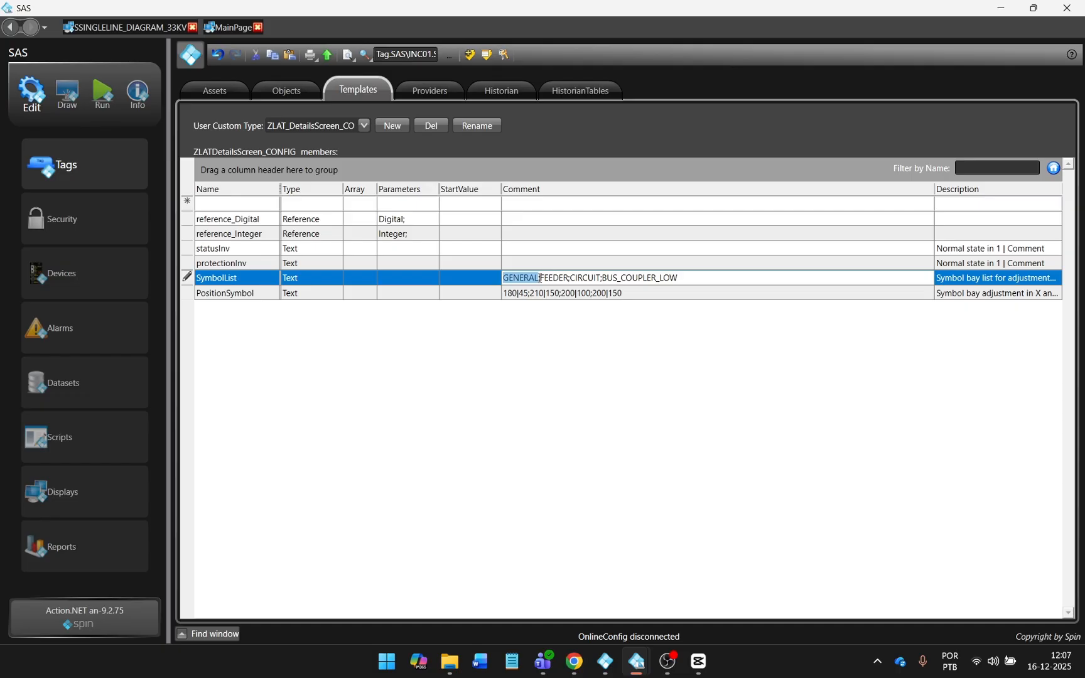
click(540, 278)
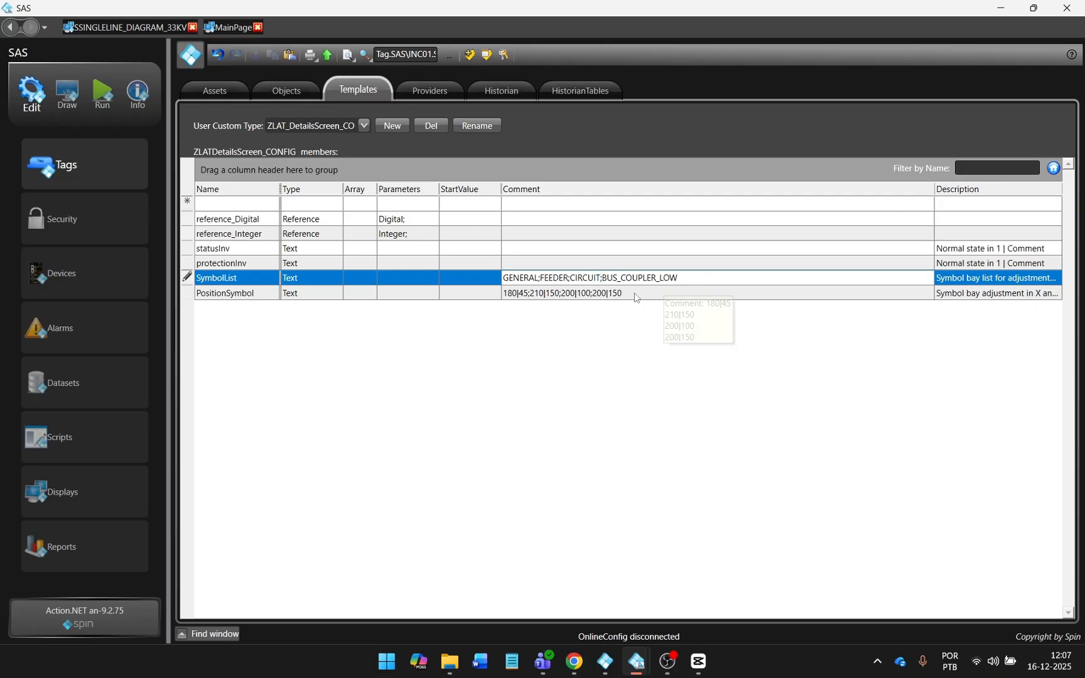
click(518, 299)
click(510, 300)
click(506, 295)
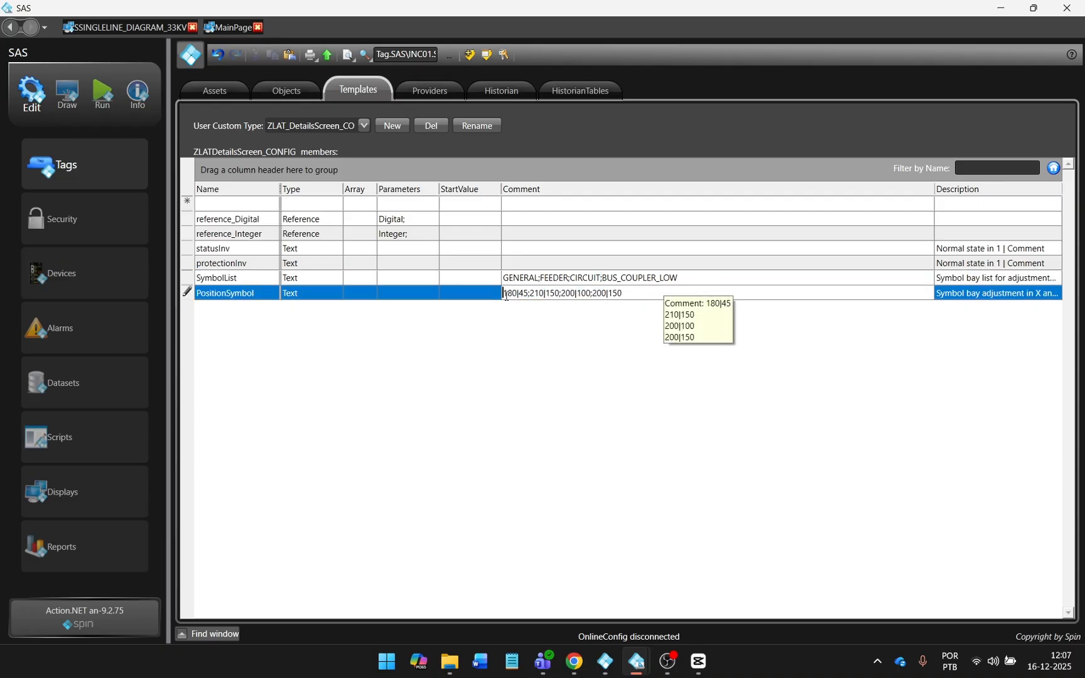
drag(506, 293, 528, 293)
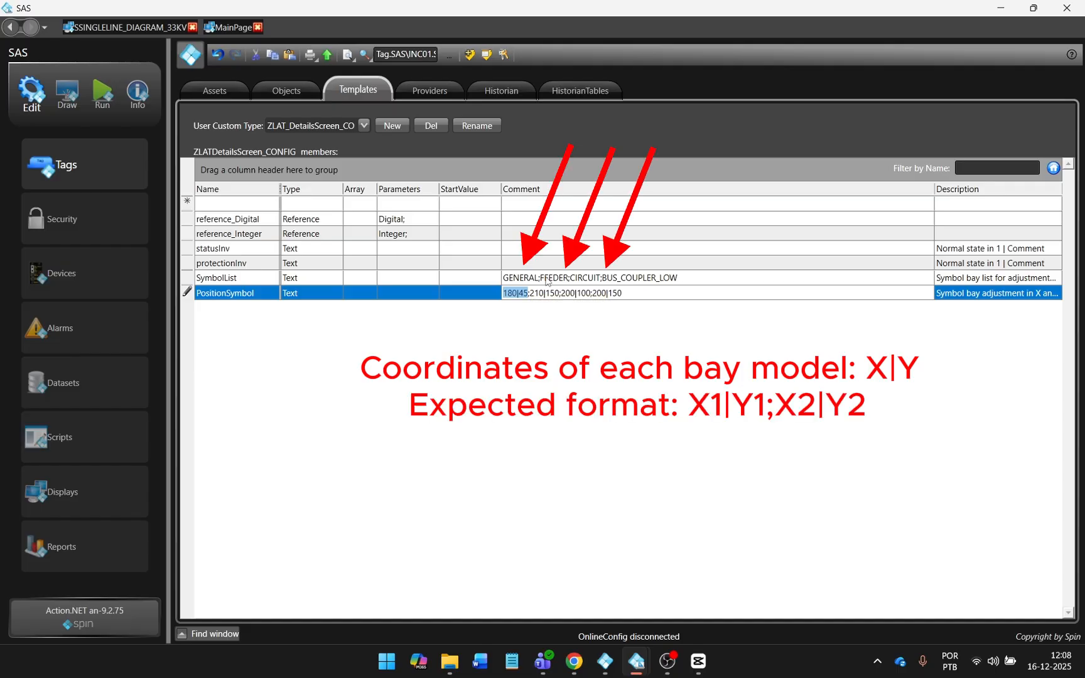
Append ;INCOMER to the SymbolList comment and ;180|150 to the PositionSymbol comment.
click(682, 278)
text(;INCOMER)
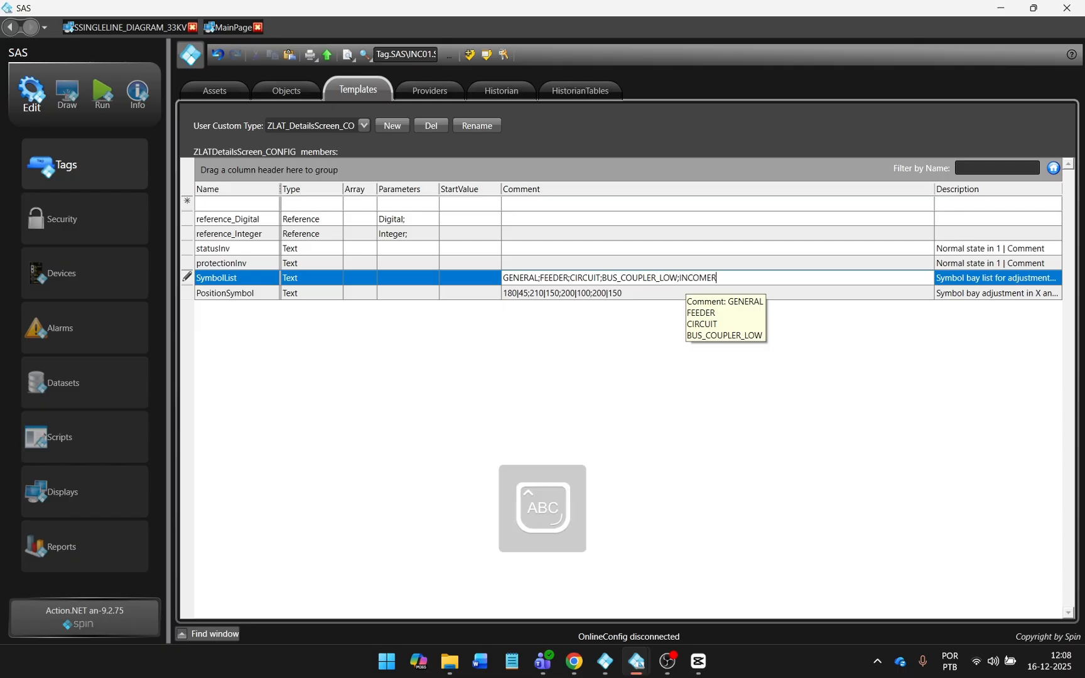
click(648, 296)
click(649, 296)
text(;180)
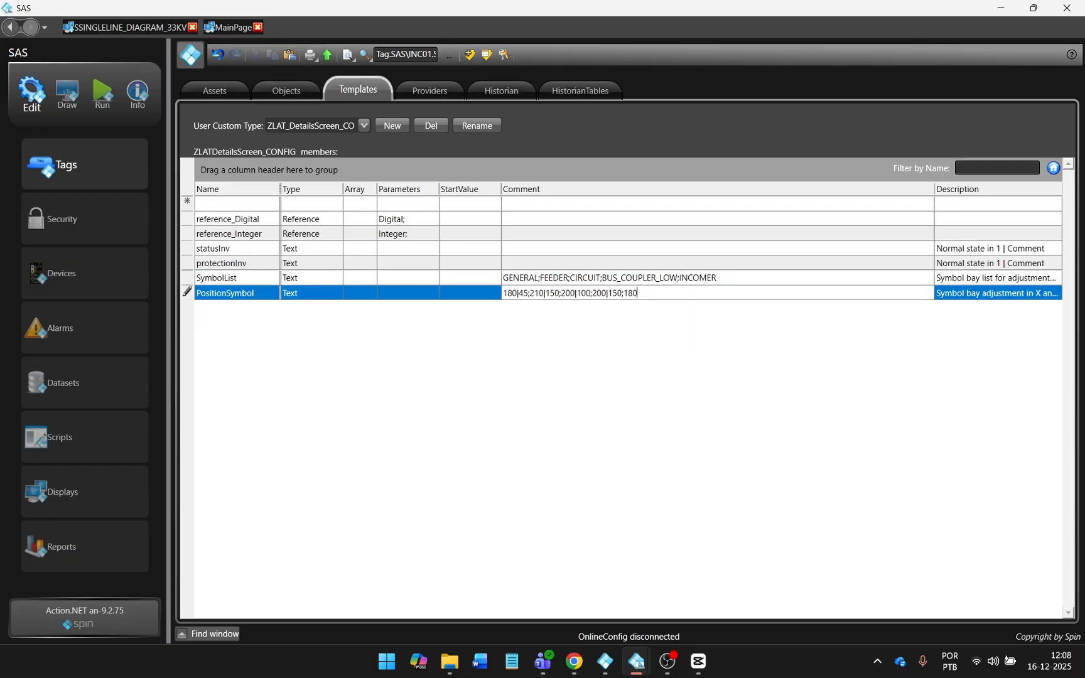
text(|150)
Commit the new coordinates, start the runtime, and check INCOMER 1 details on the 33kV single-line.
key(Return)
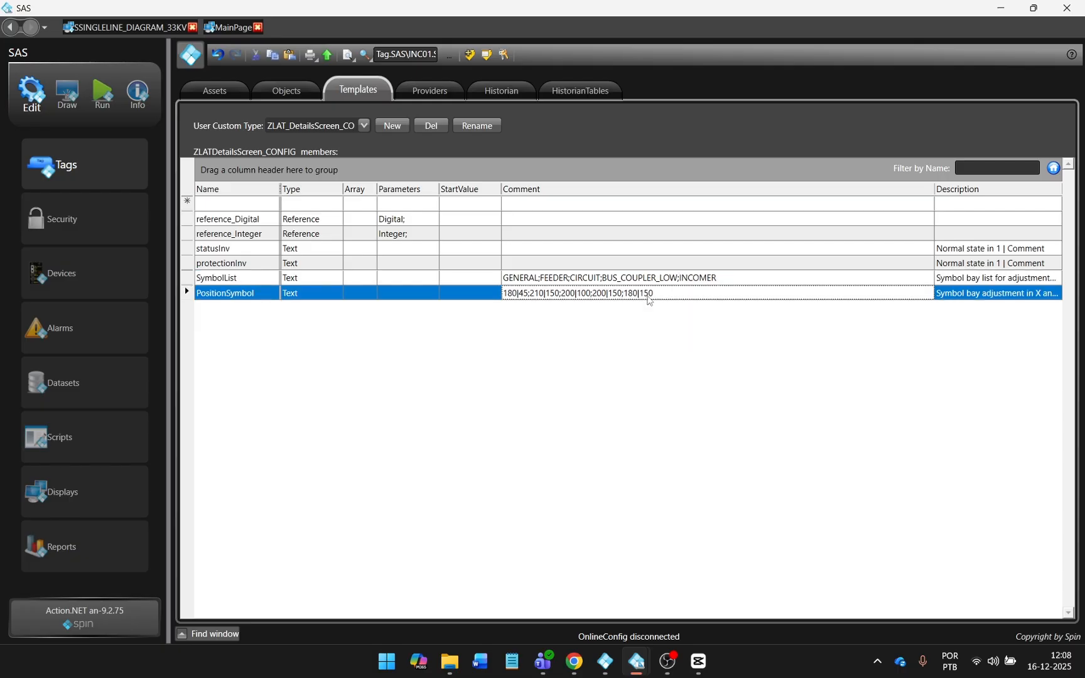
click(103, 99)
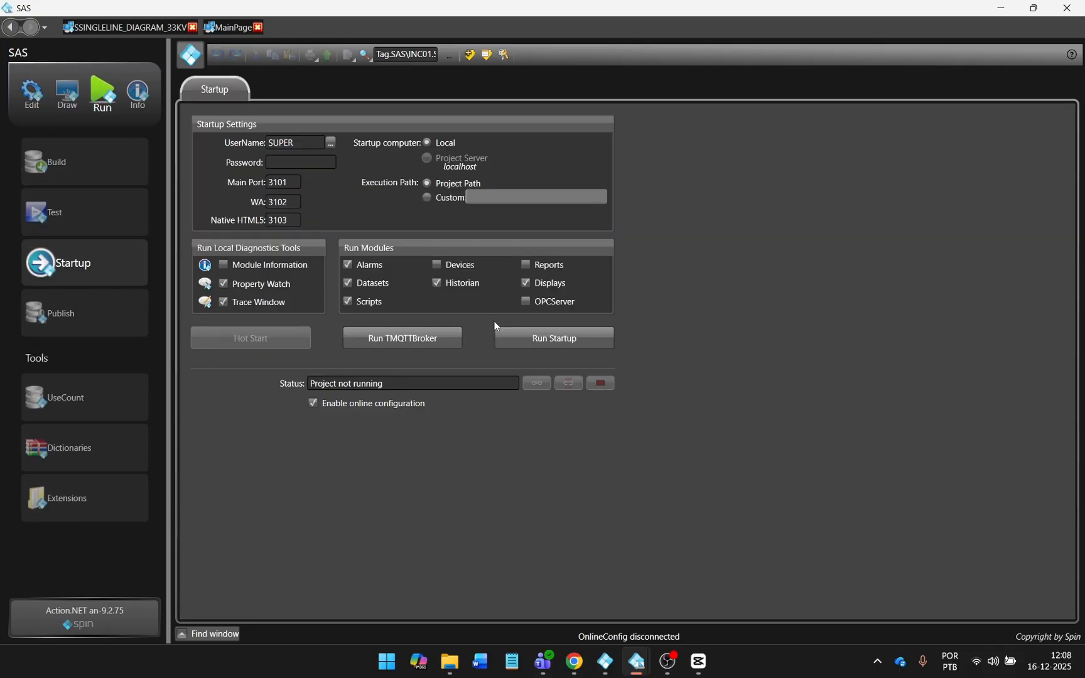
click(577, 338)
click(647, 71)
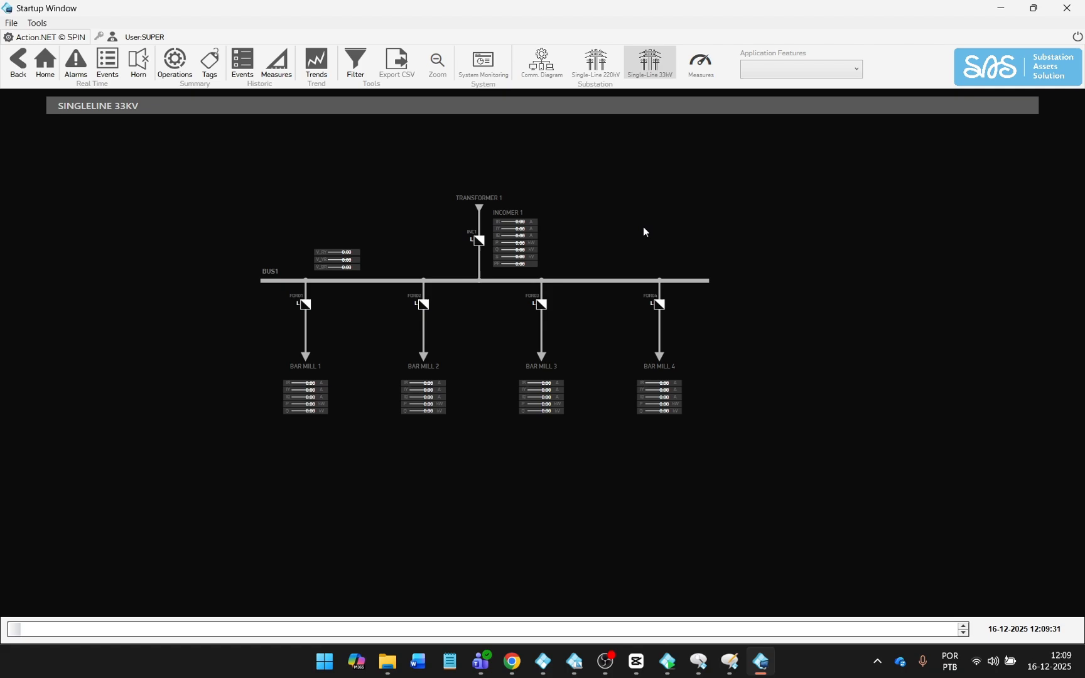
click(528, 218)
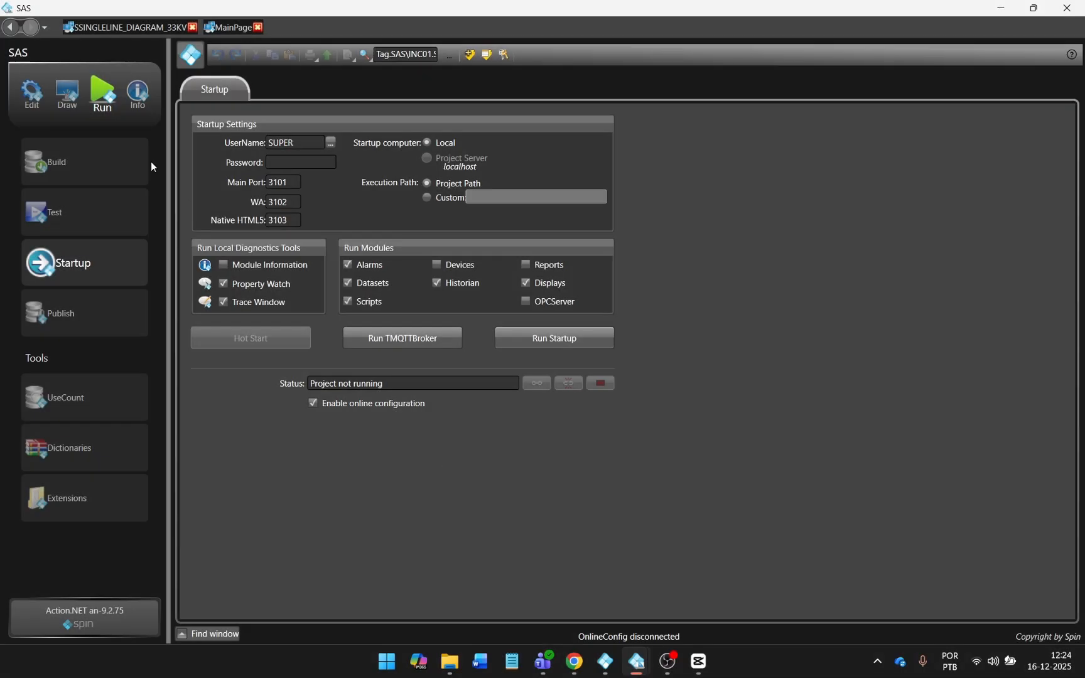
Back in the template, select statusInv and protectionInv and widen the Description column to show full text.
click(35, 94)
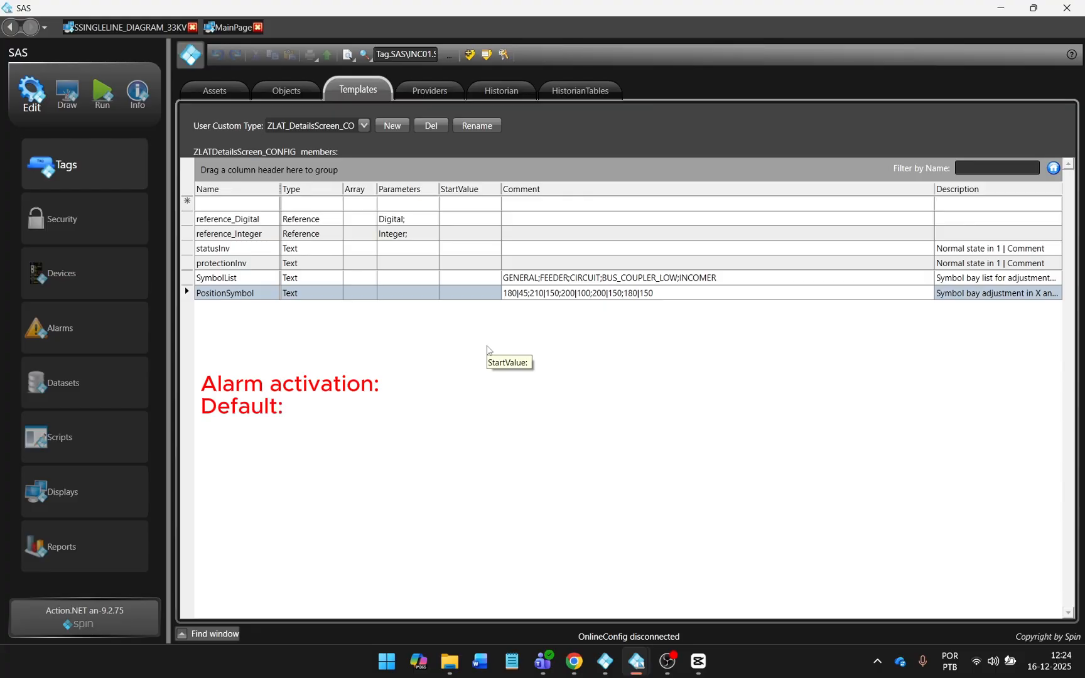
click(439, 321)
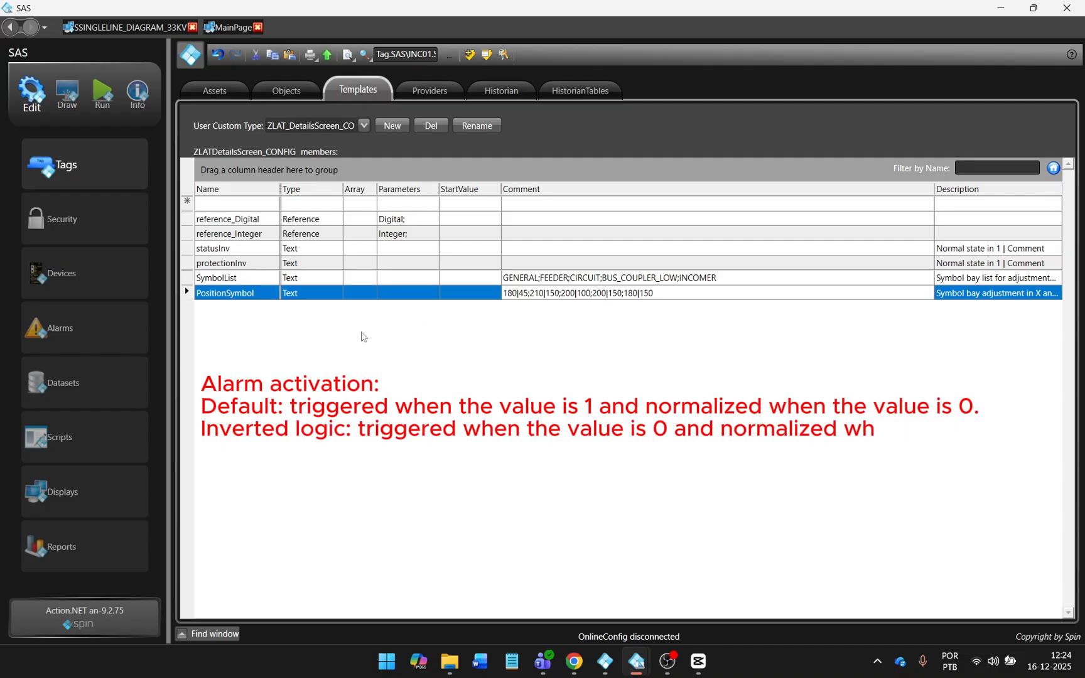
click(252, 248)
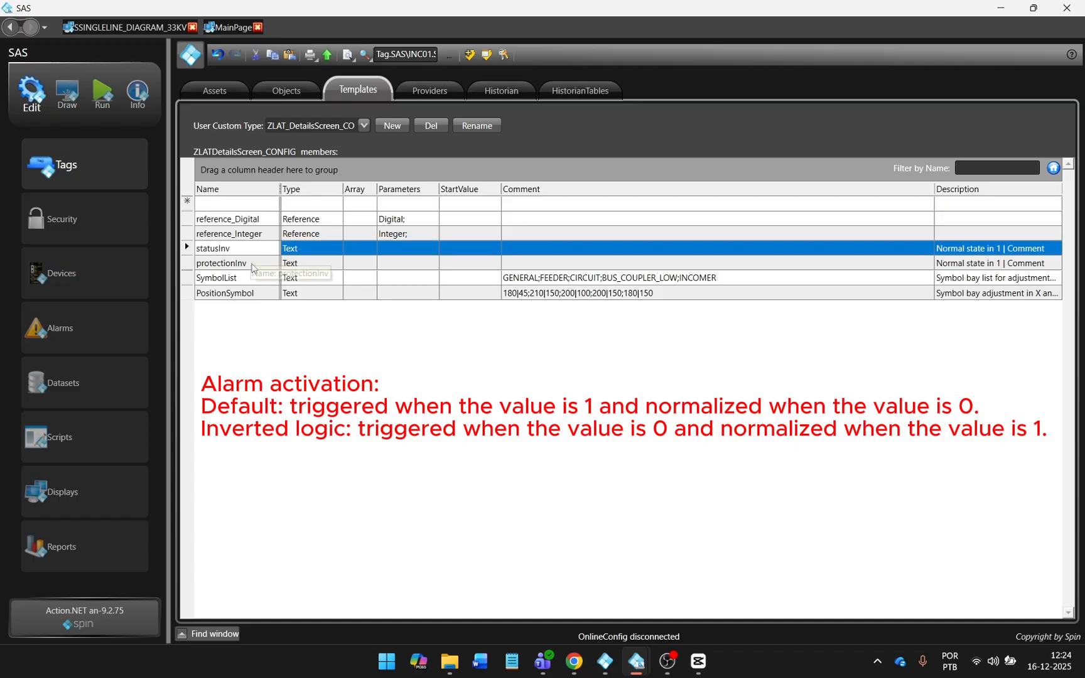
shift+click(252, 266)
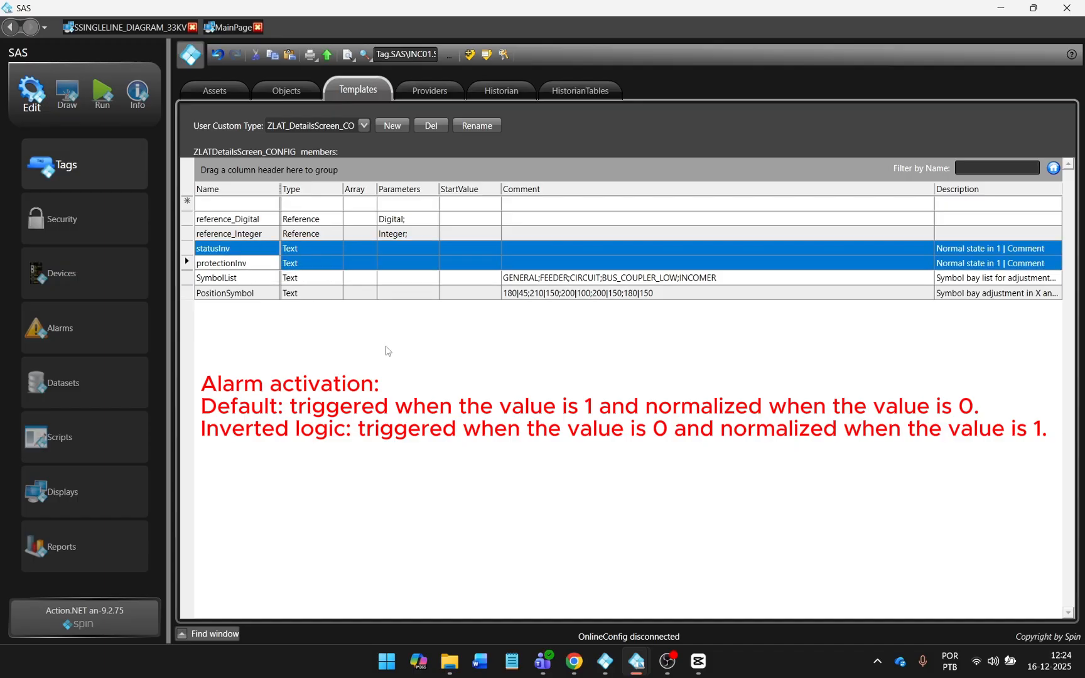
drag(930, 189, 752, 189)
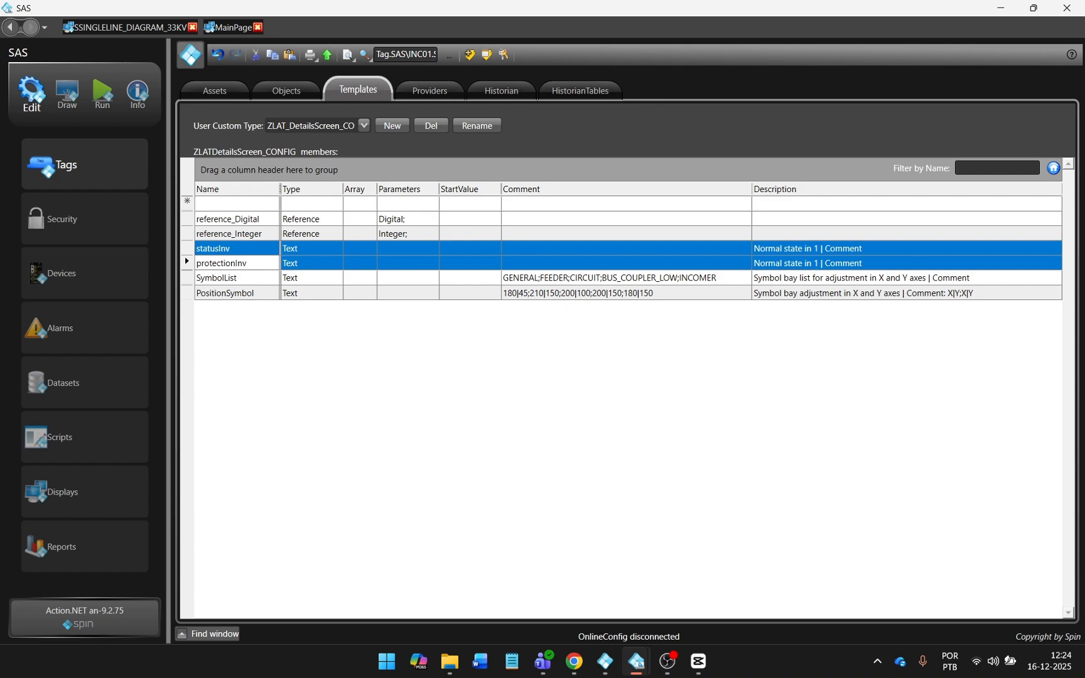
click(573, 250)
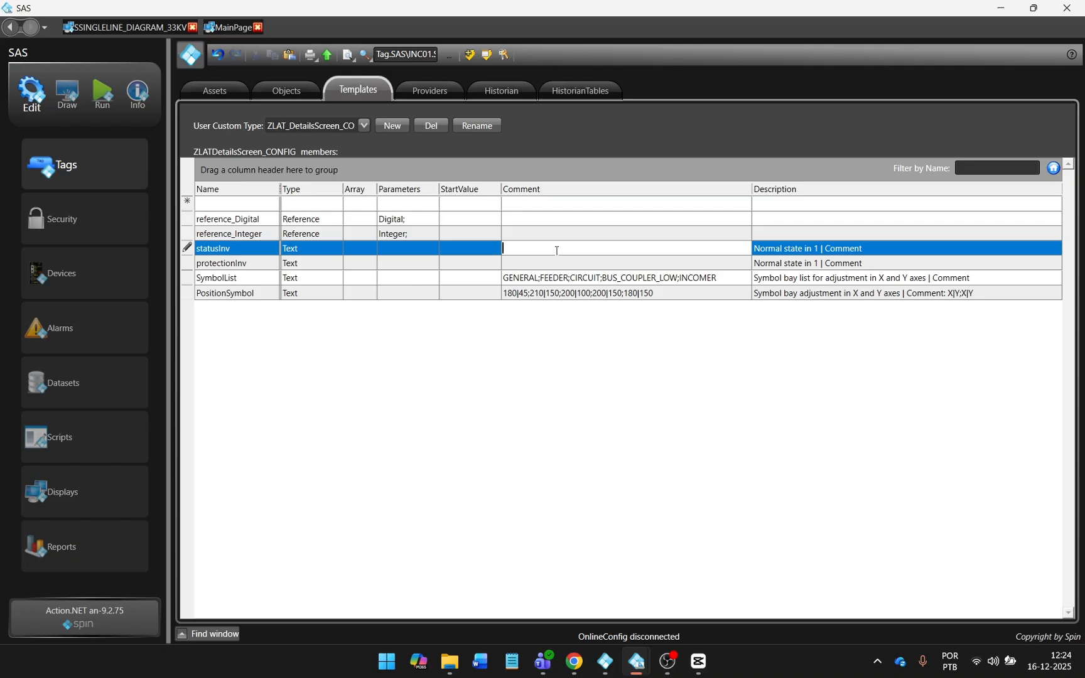
Enter LR in capitals as the statusInv comment, then move down to protectionInv.
key(Caps_Lock)
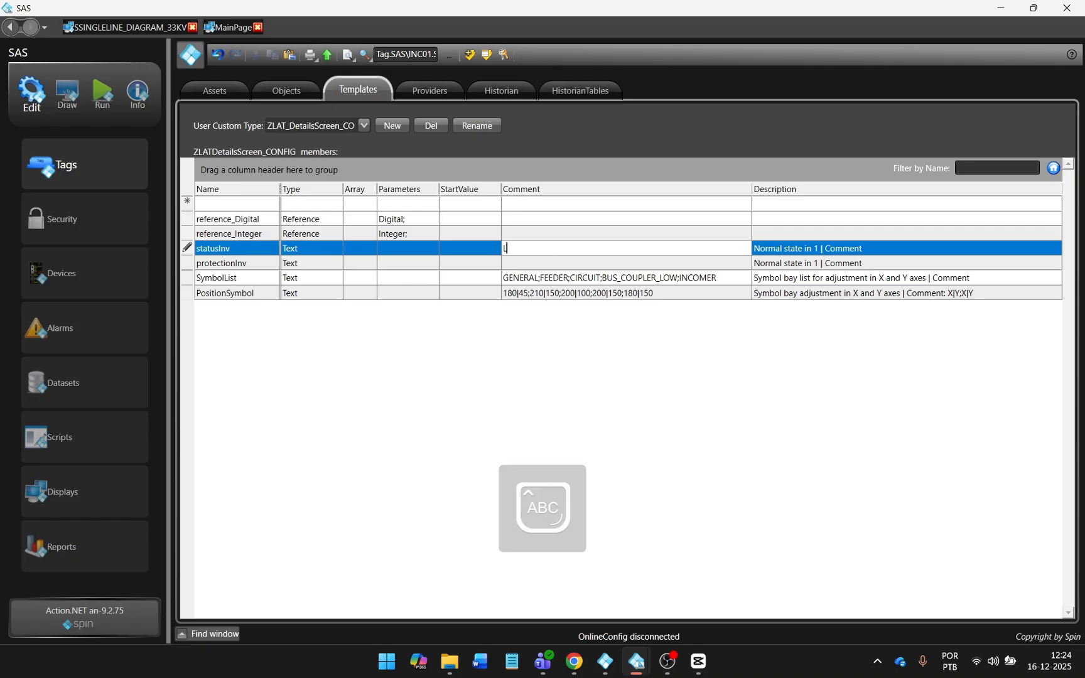
text(R)
key(Caps_Lock)
key(Return)
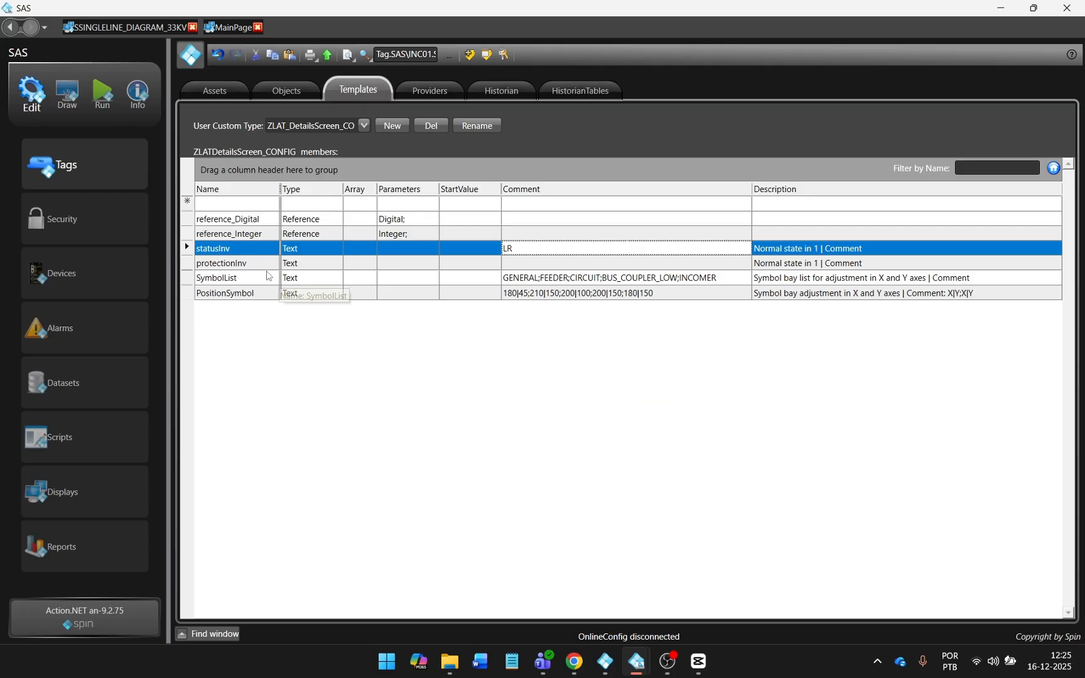
key(Down)
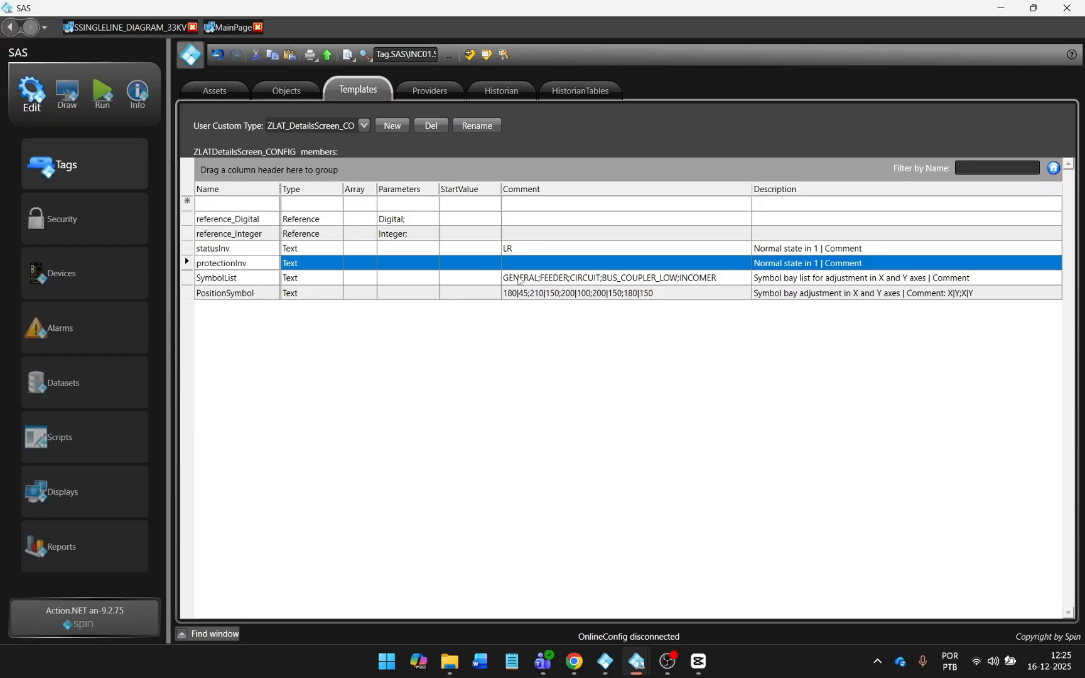
Run the project, open INCOMER 1 details on the 33kV diagram, and force Tag.SAS\INC01.STA.CB52_LR to 0.
click(103, 93)
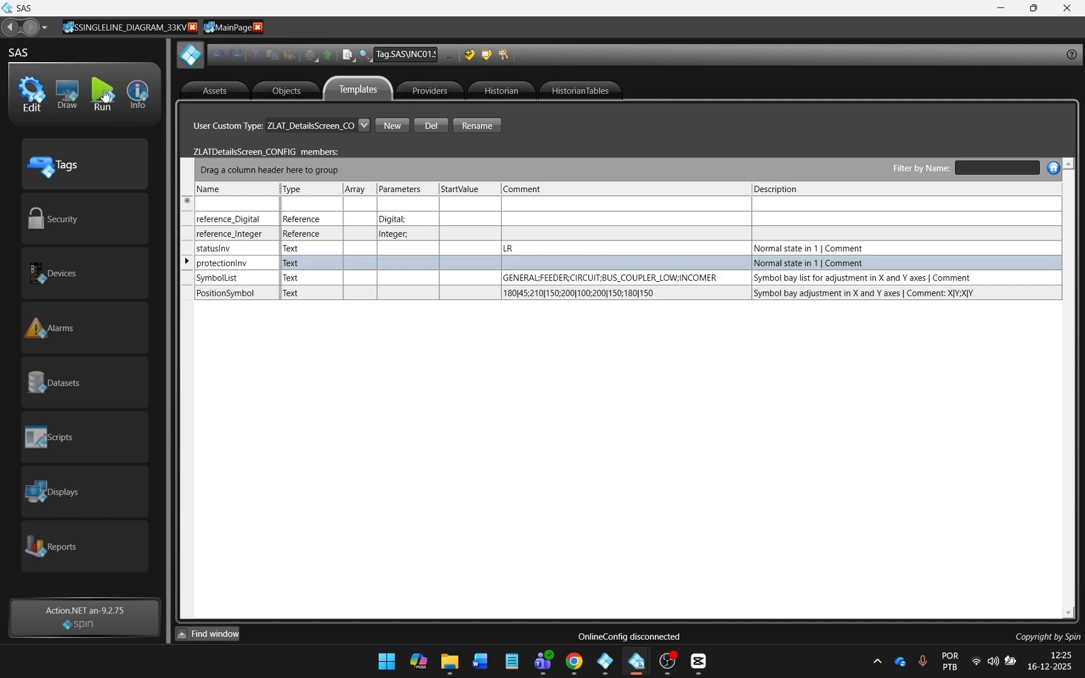
click(547, 339)
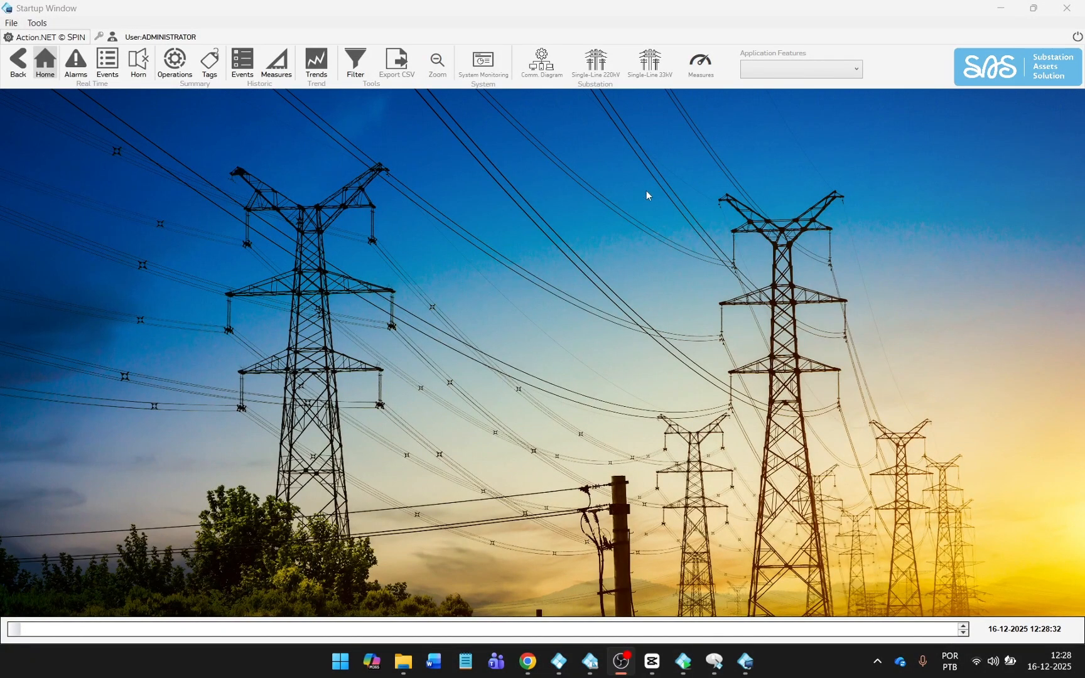
click(649, 63)
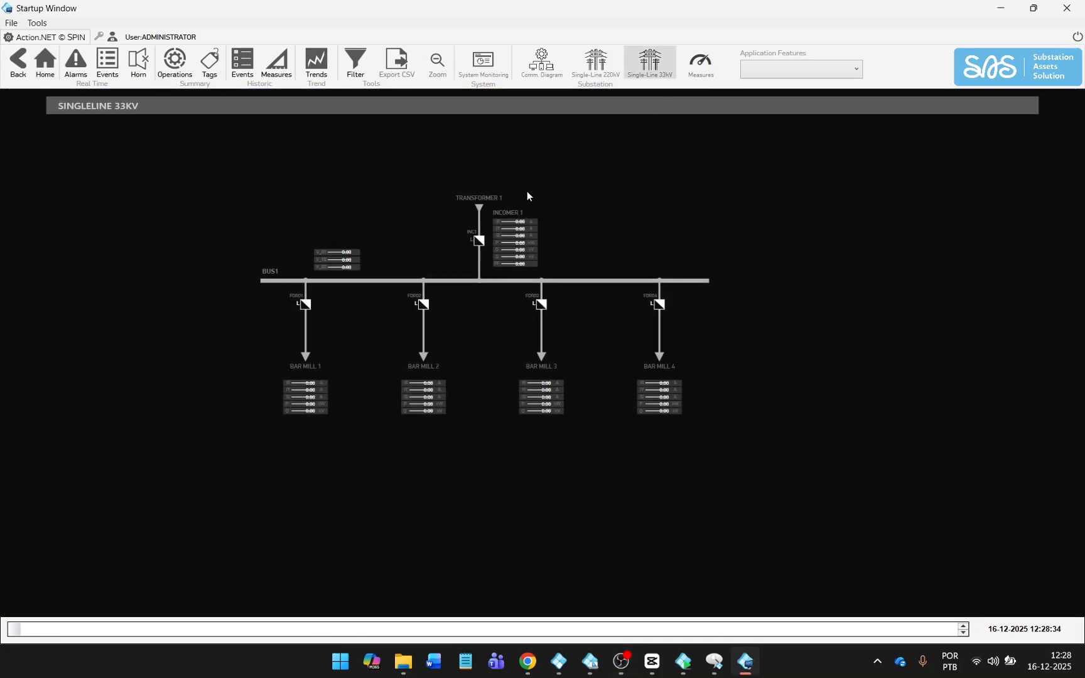
click(514, 216)
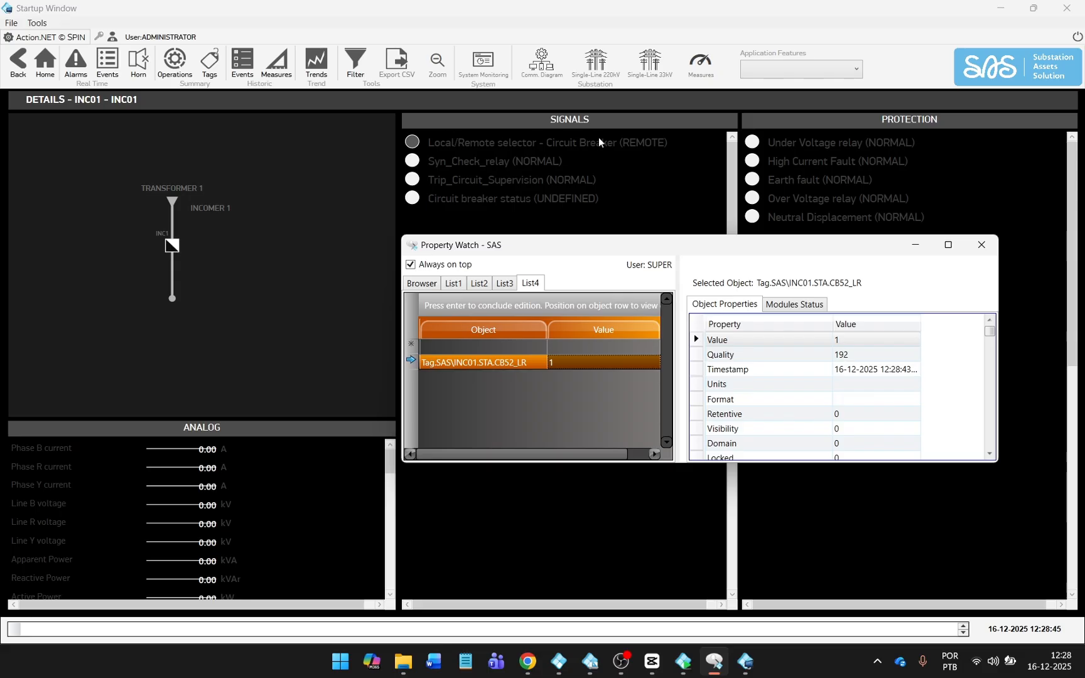
click(599, 363)
text(0)
key(Return)
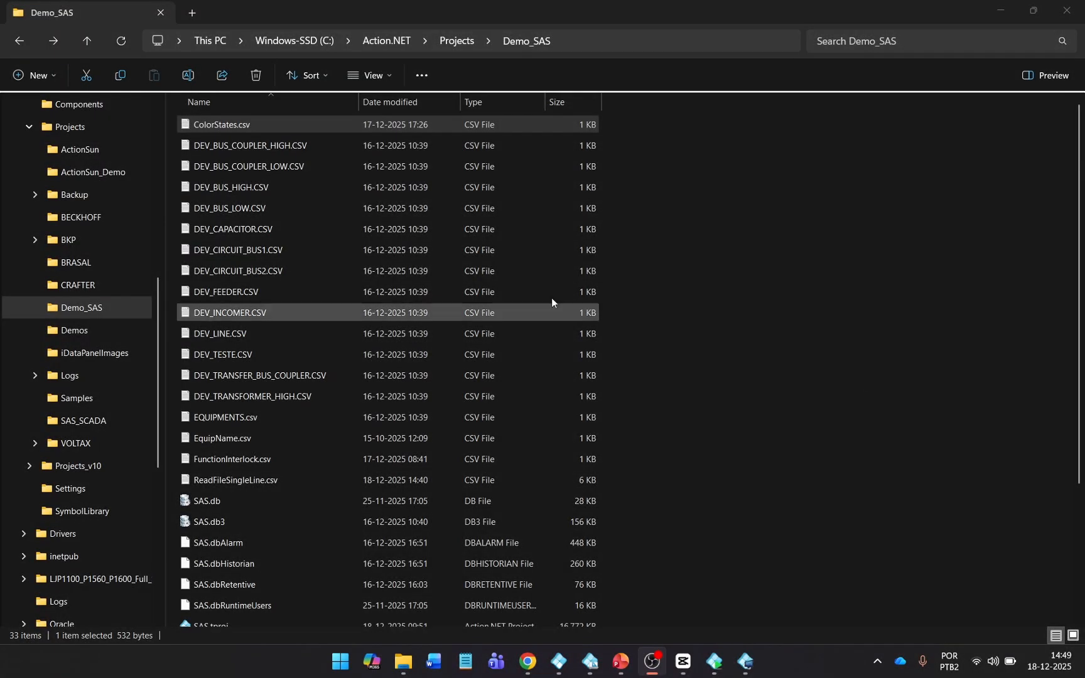
Open ColorStates.csv in Excel, AutoFit all columns to their contents, and save it.
right_click(321, 124)
click(749, 208)
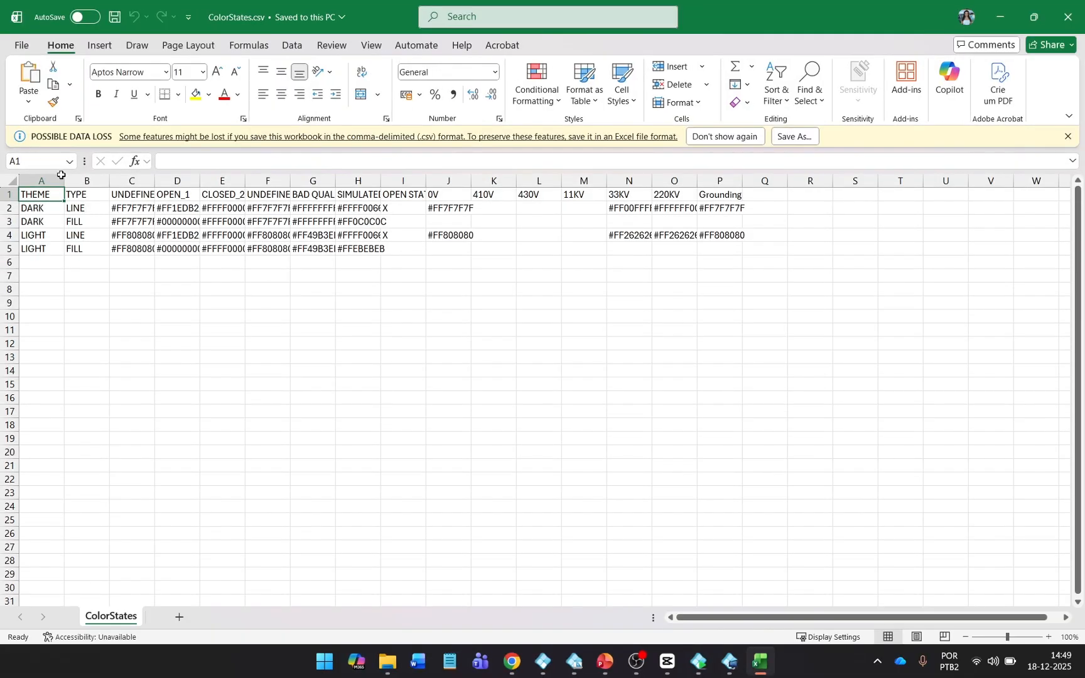
click(12, 180)
double_click(64, 181)
click(240, 236)
key(ctrl+s)
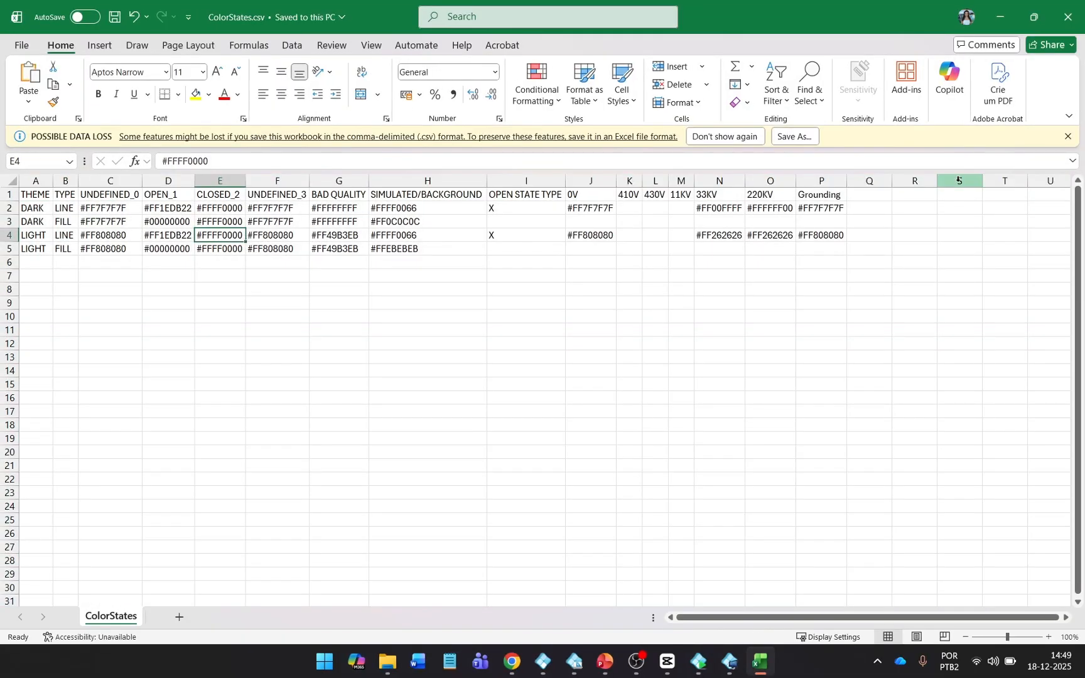
click(962, 194)
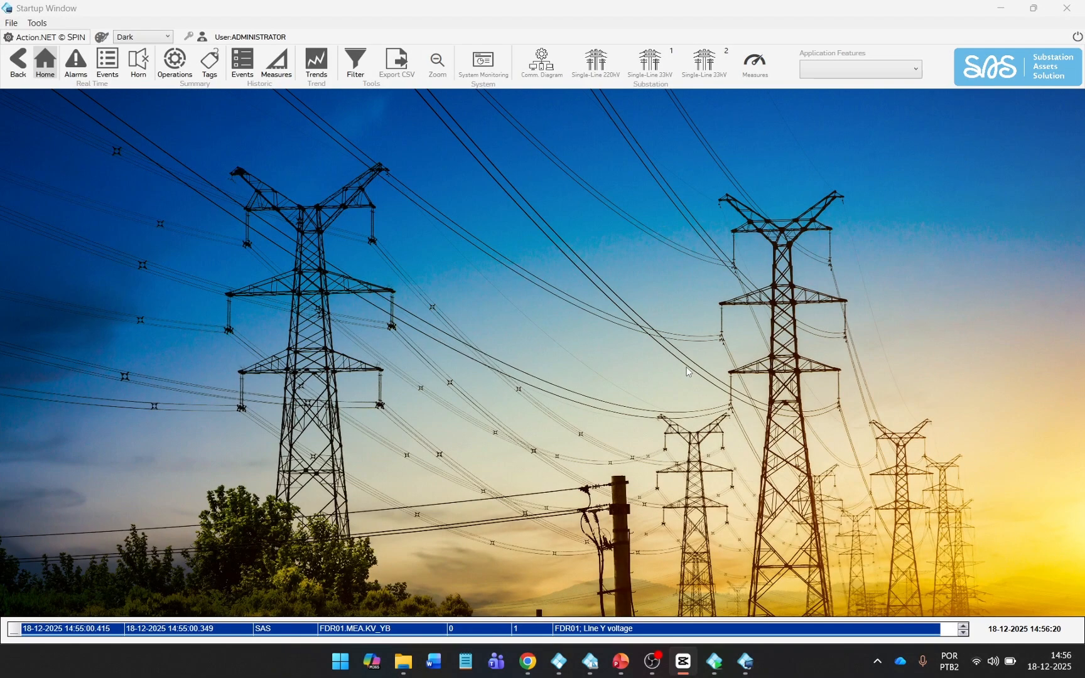
Review the line, fill and voltage colours in the SCADA server's Color Settings, then close the dialog.
click(480, 68)
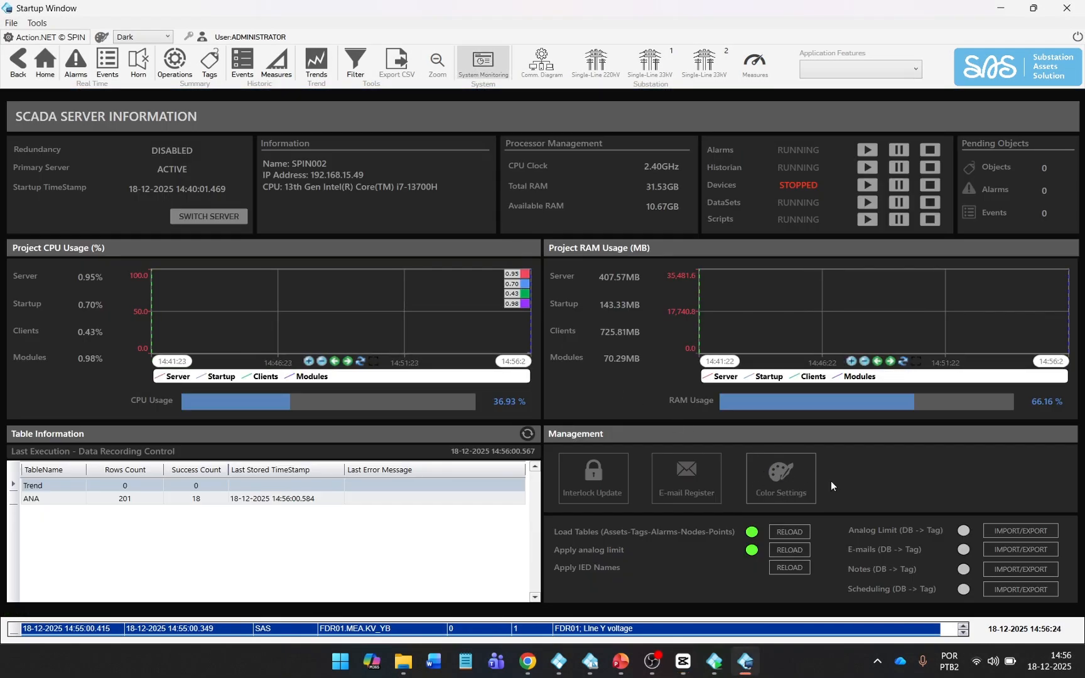
click(811, 482)
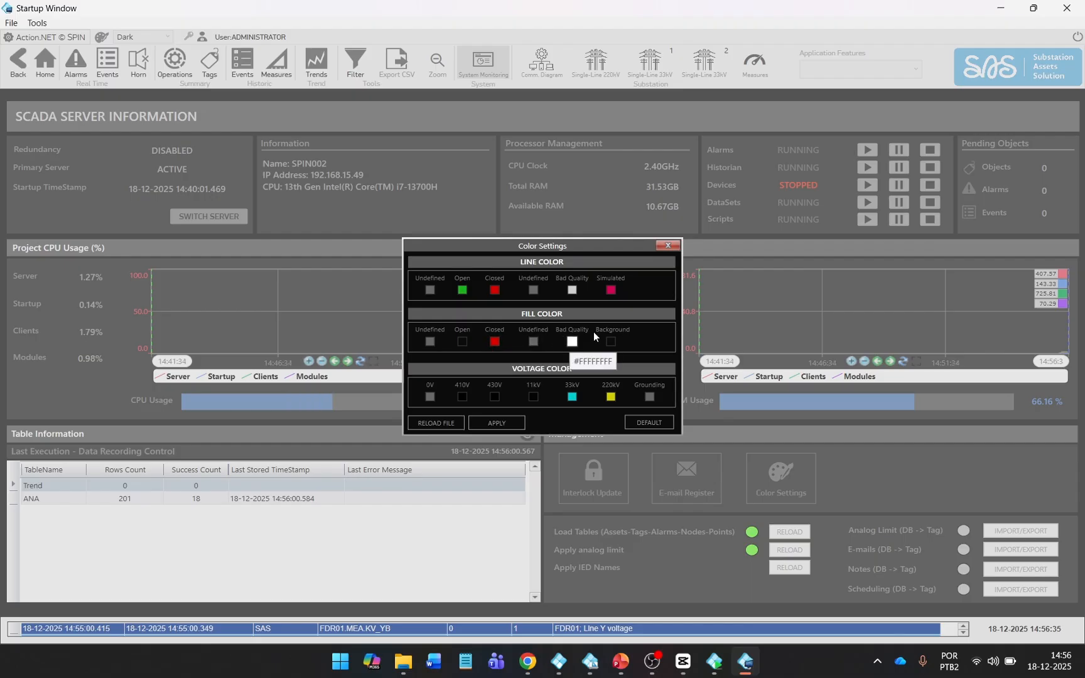
click(665, 245)
click(595, 63)
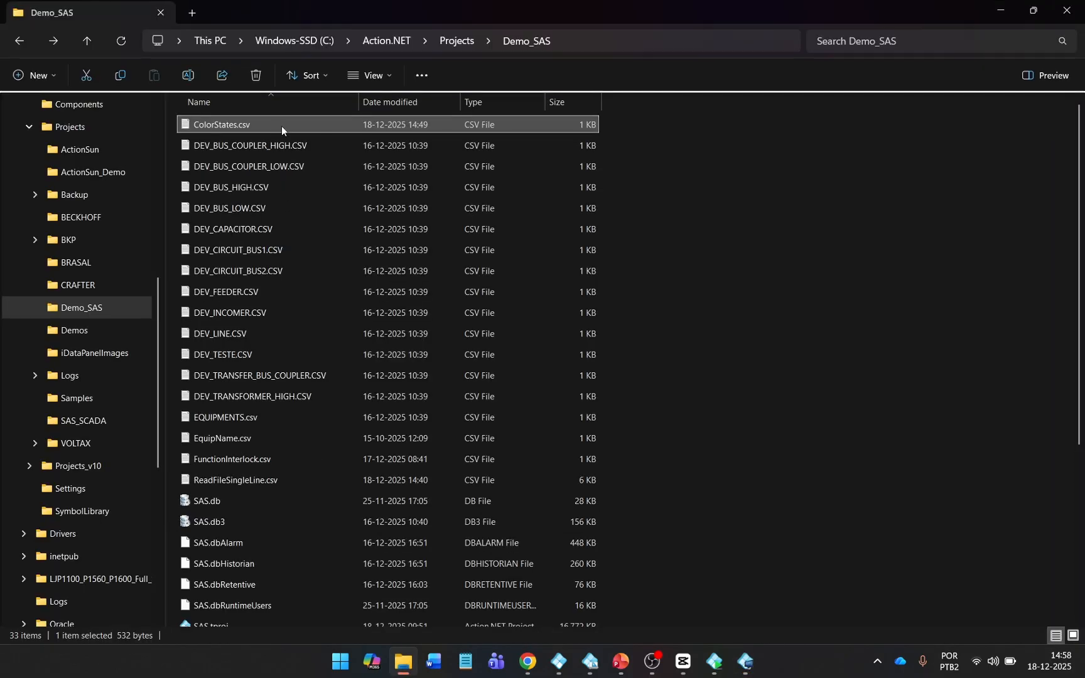
Open ColorStates.csv in Microsoft Excel from File Explorer.
right_click(281, 126)
mouse_move(329, 206)
click(610, 209)
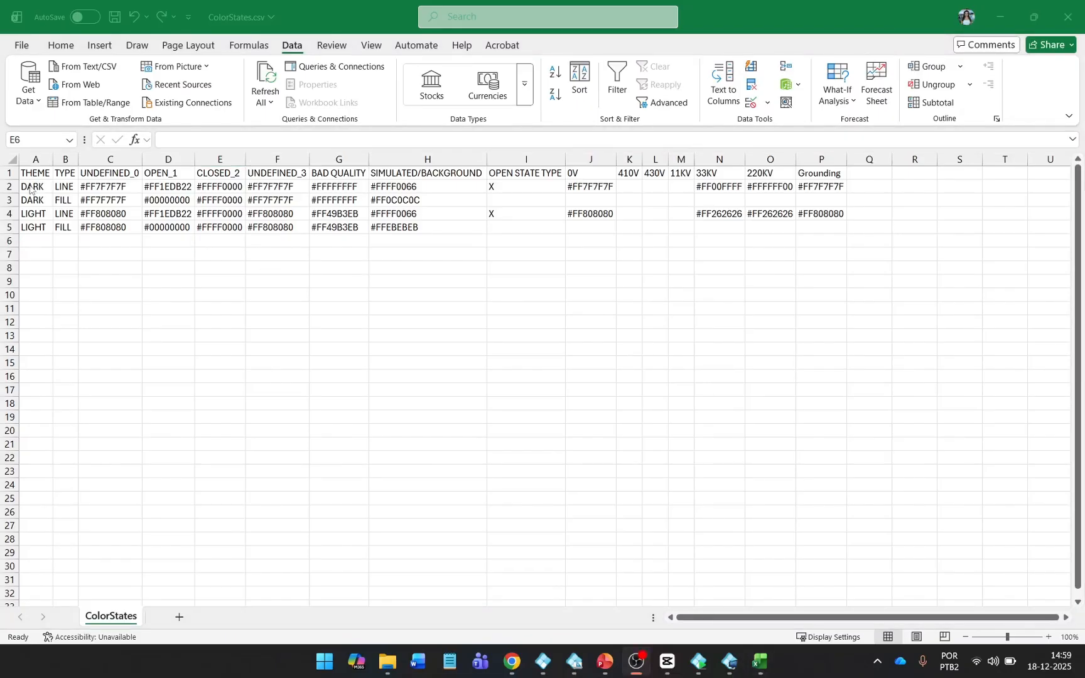
Set DARK FILL OPEN_1 in D3 to #FF00FF80, save the file and close Excel.
drag(33, 201, 165, 201)
double_click(166, 201)
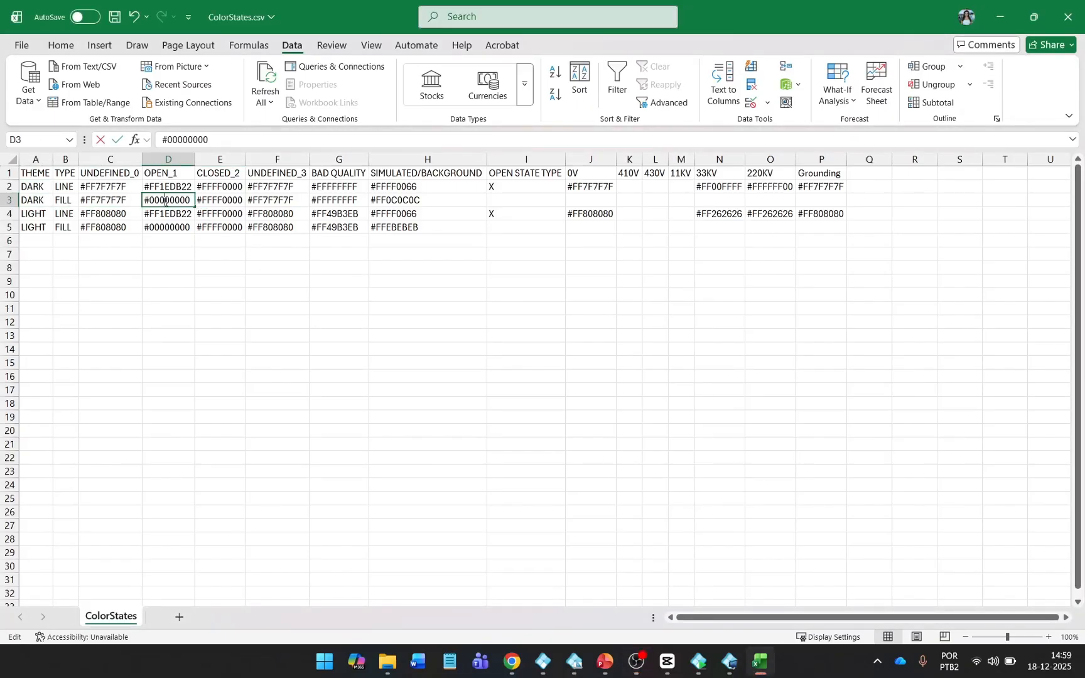
double_click(165, 201)
text(#FF00FF80)
click(181, 212)
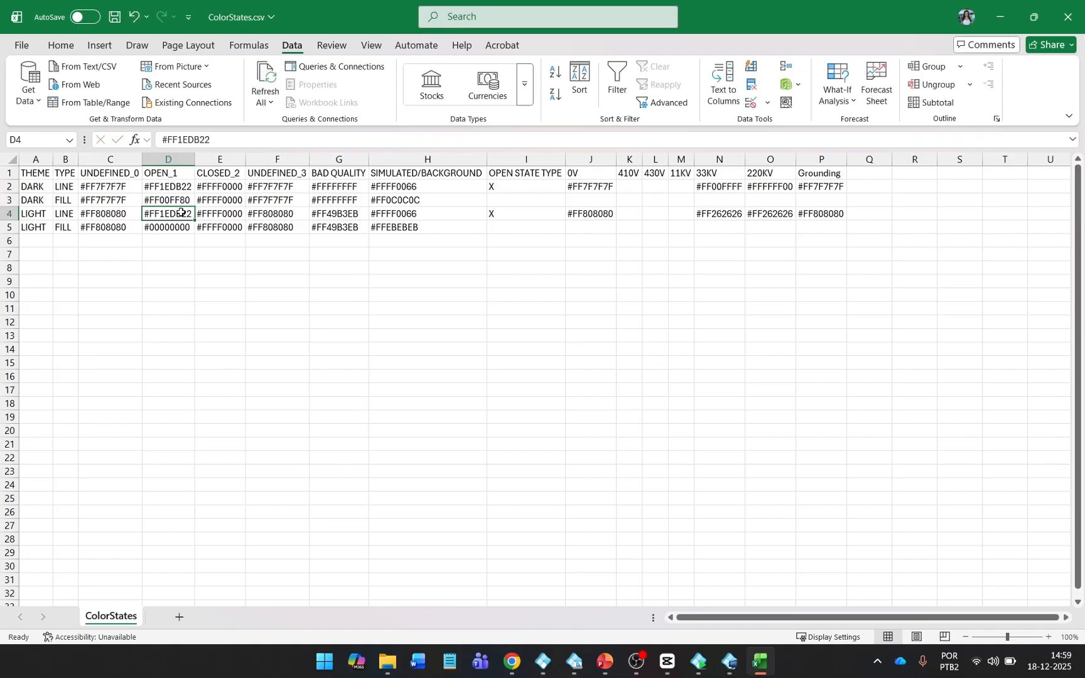
key(ctrl+s)
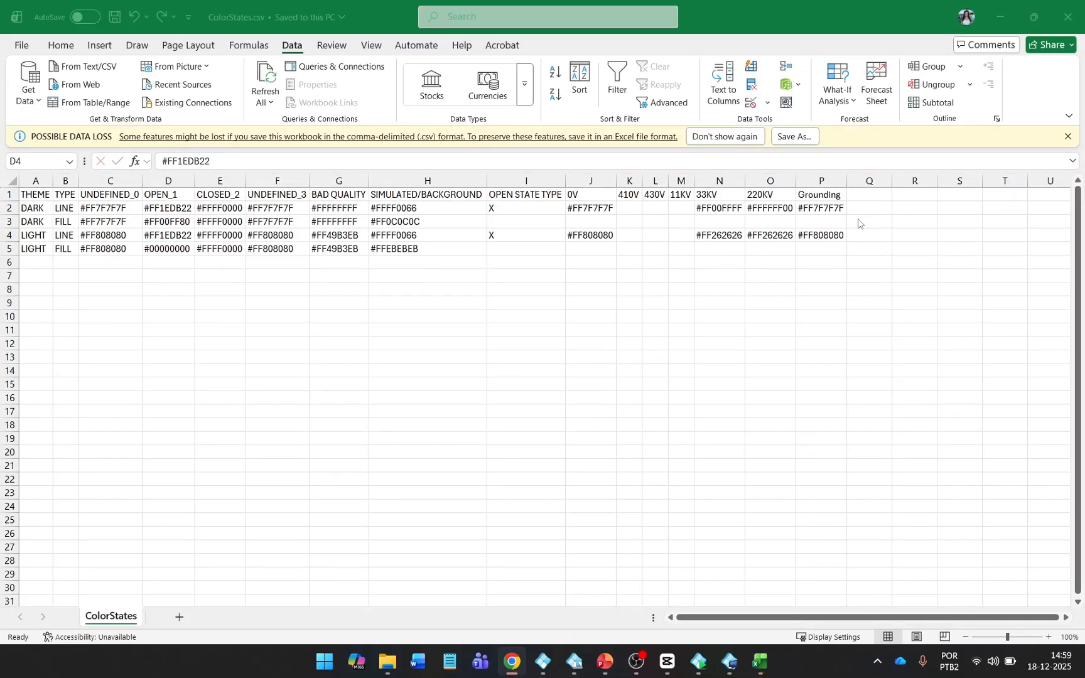
click(1067, 17)
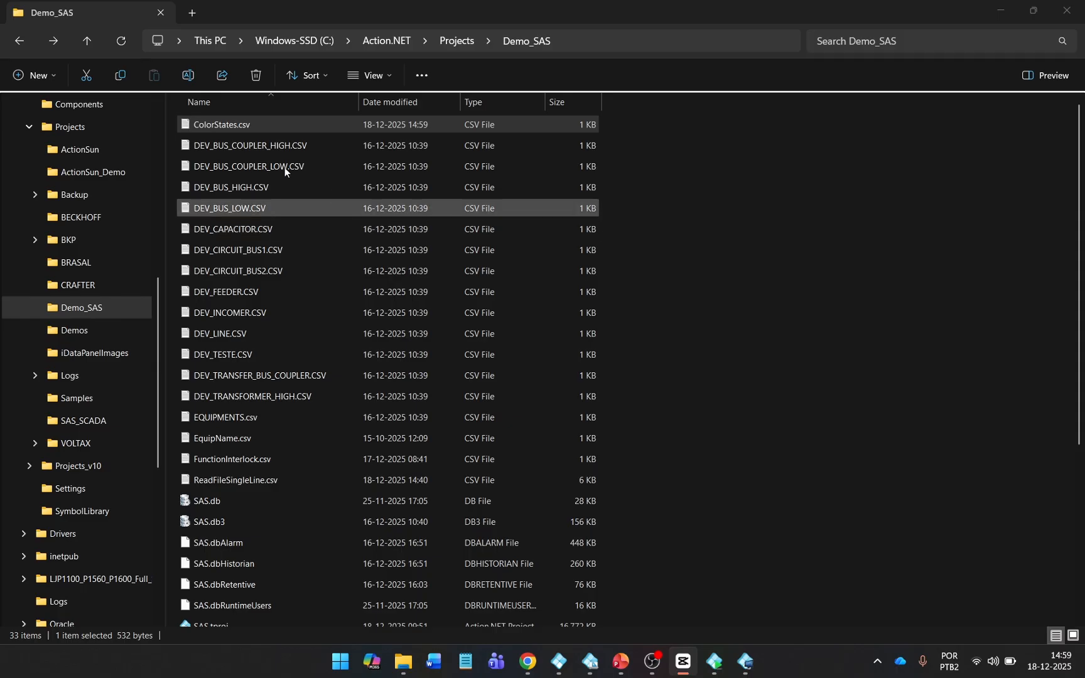
double_click(268, 123)
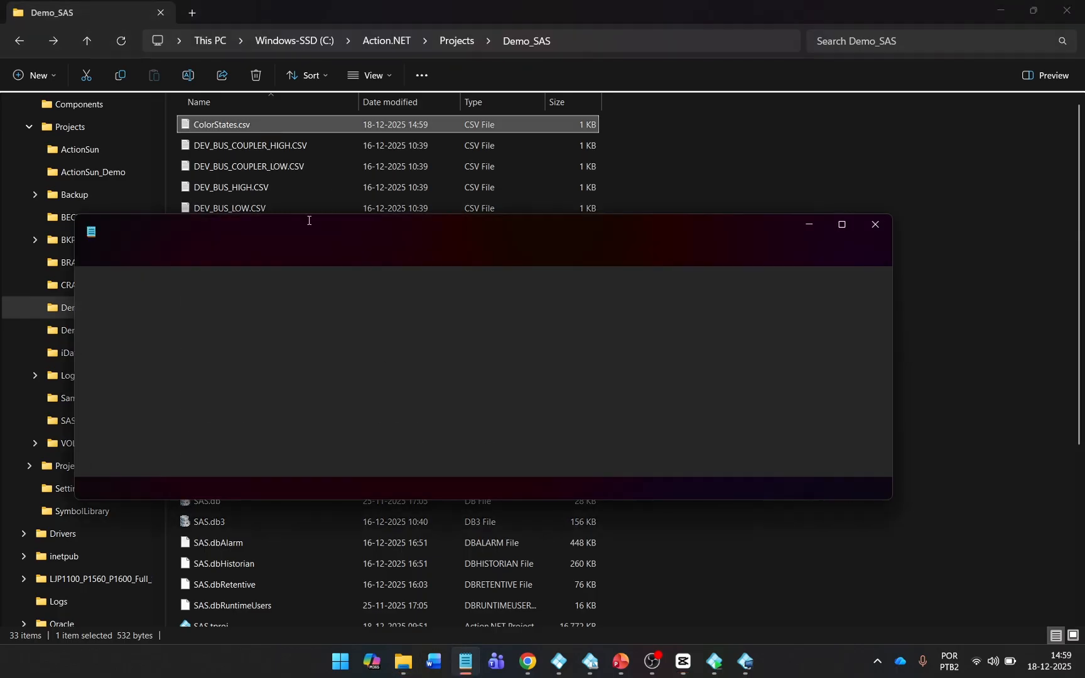
click(440, 284)
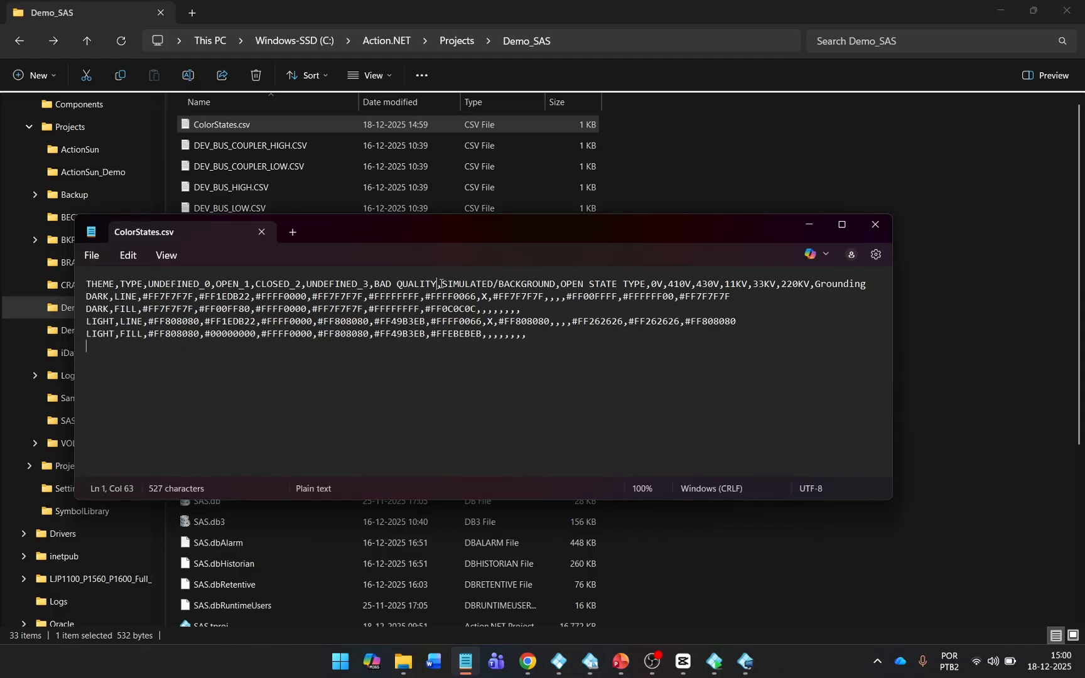
drag(441, 284, 426, 310)
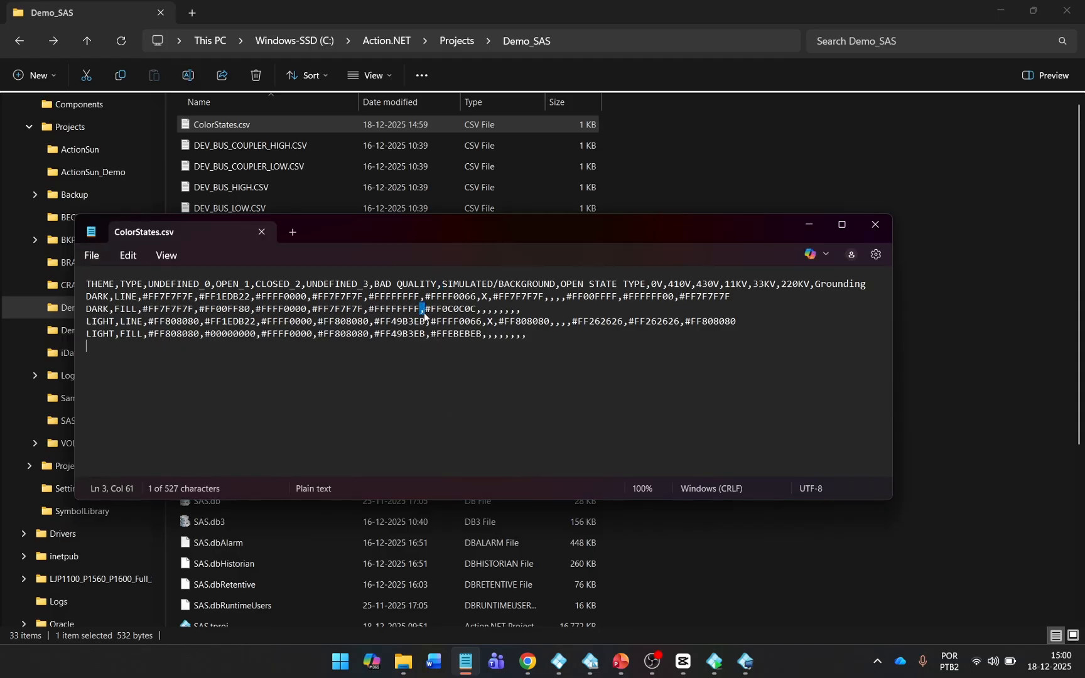
click(876, 226)
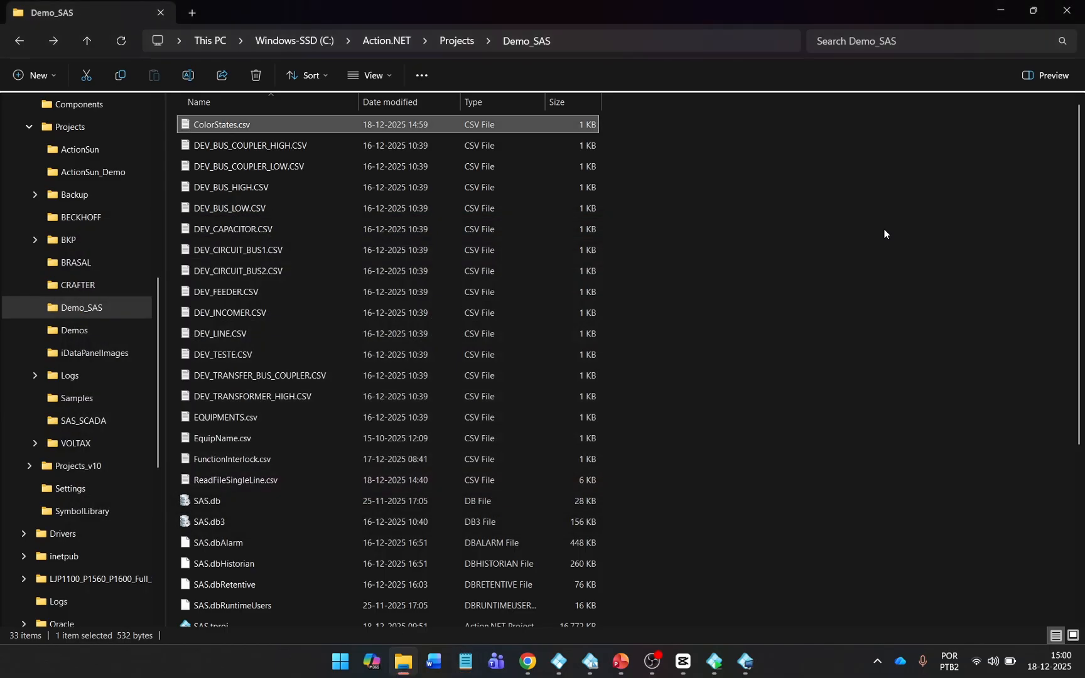
Open the Windows Region settings from the Start search 'regio'.
key(super)
text(regi)
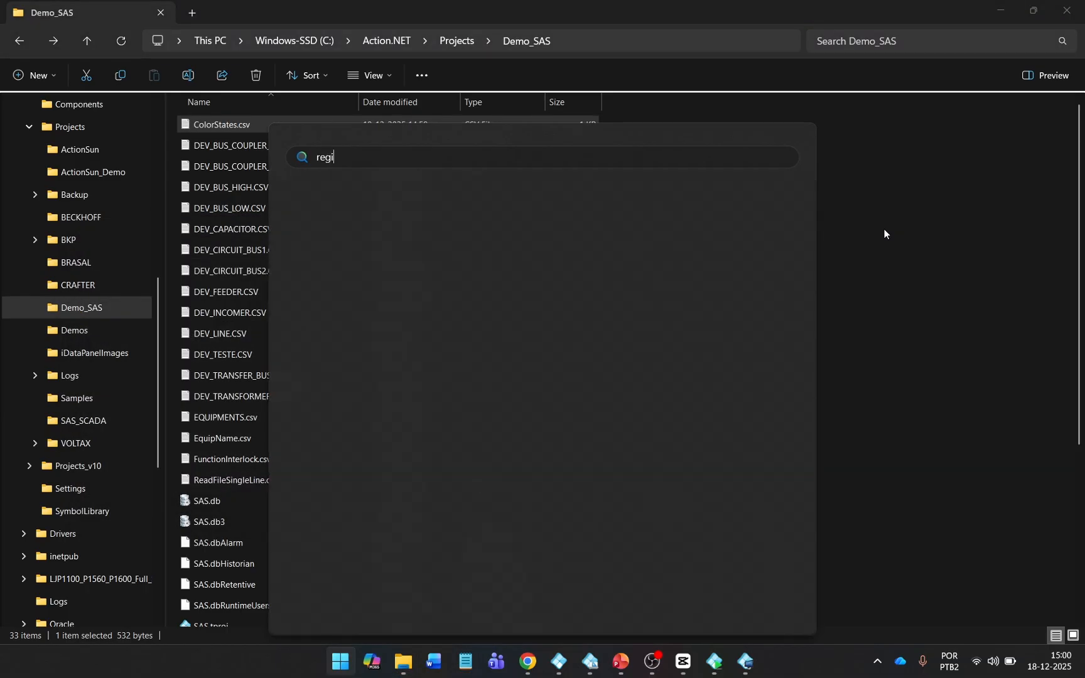
text(on)
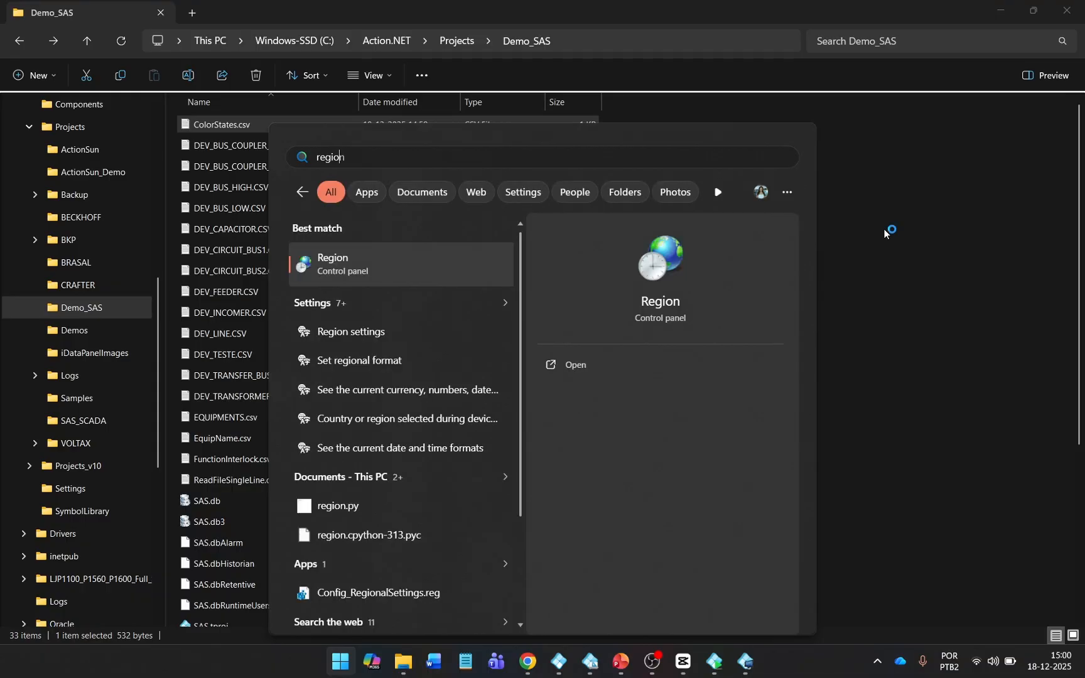
key(Return)
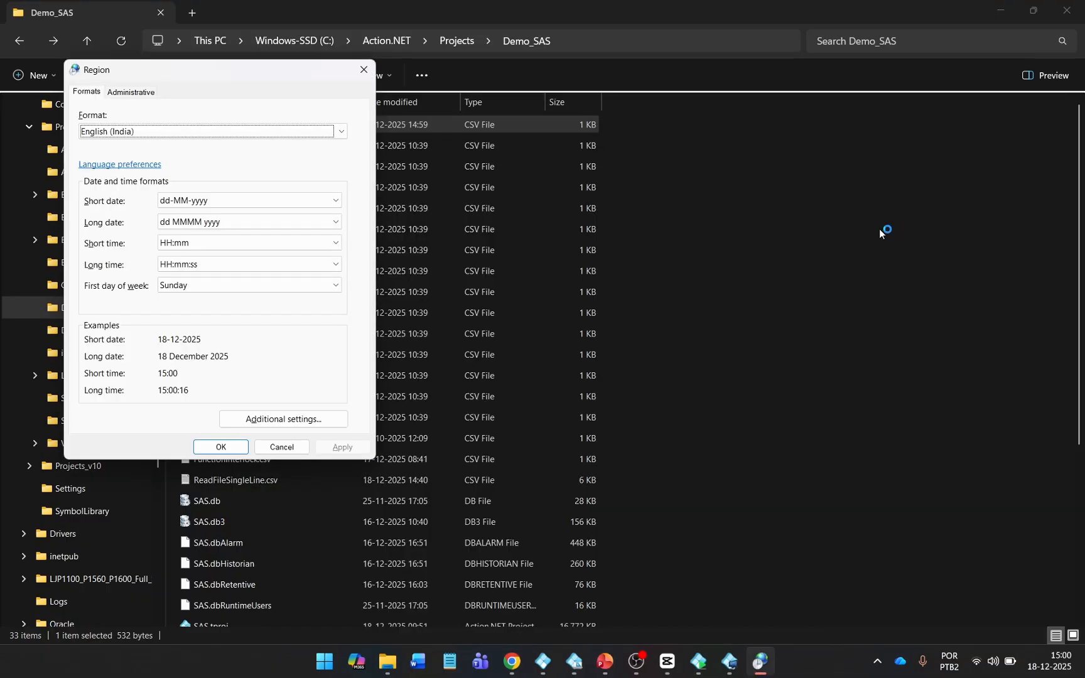
Set the list separator to a semicolon in Additional settings and apply it.
click(279, 419)
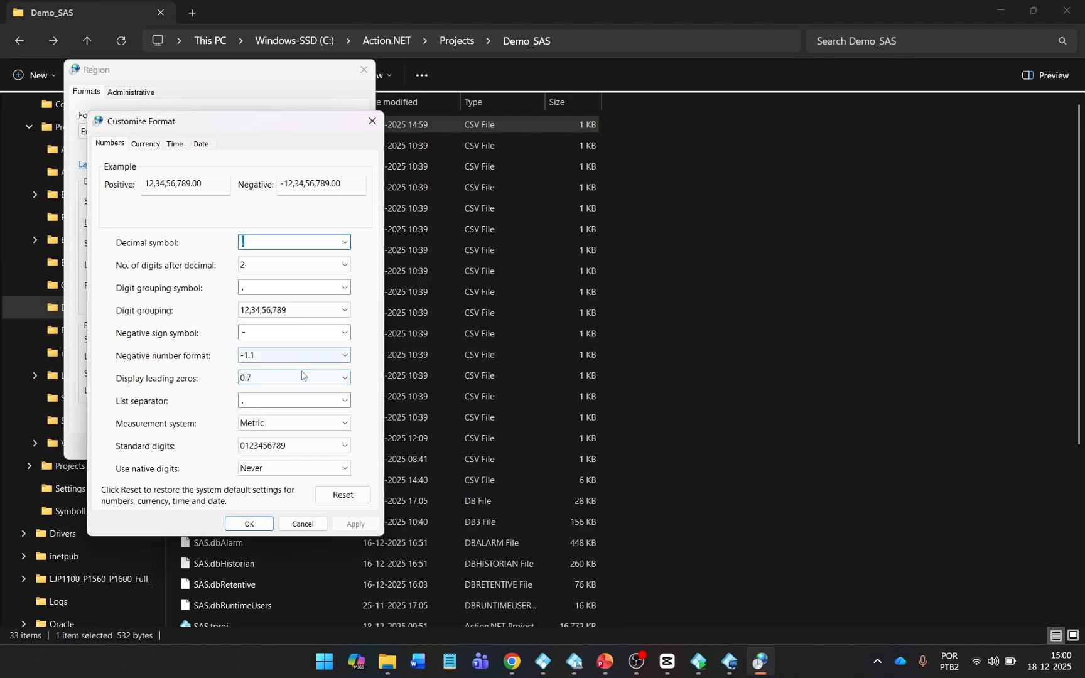
click(345, 401)
click(344, 427)
click(344, 520)
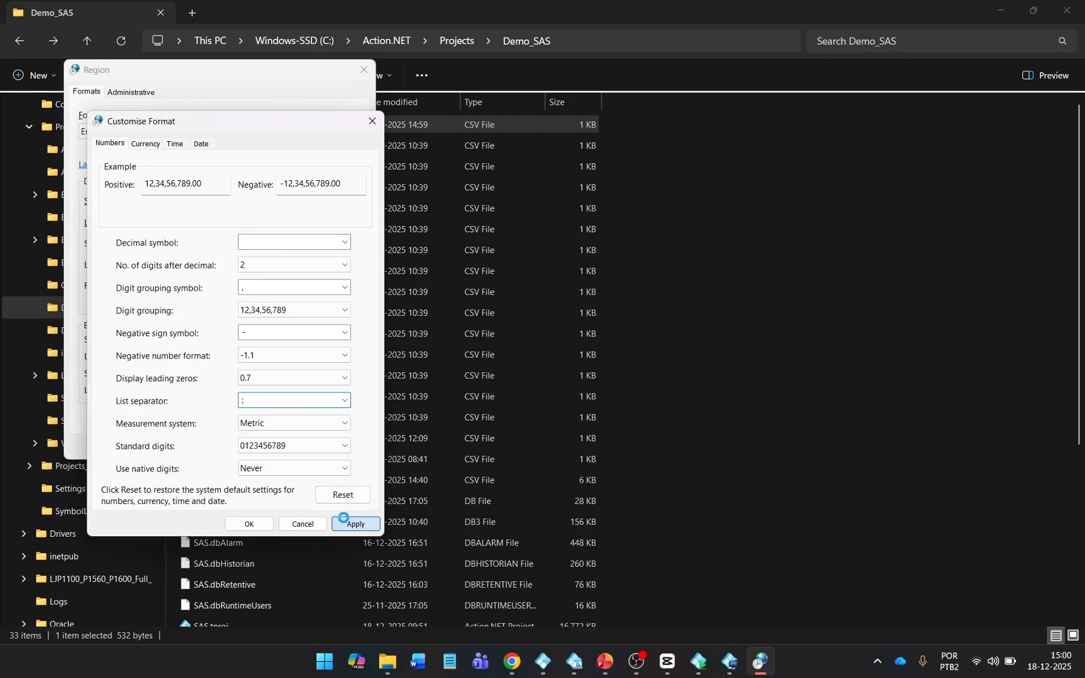
click(254, 525)
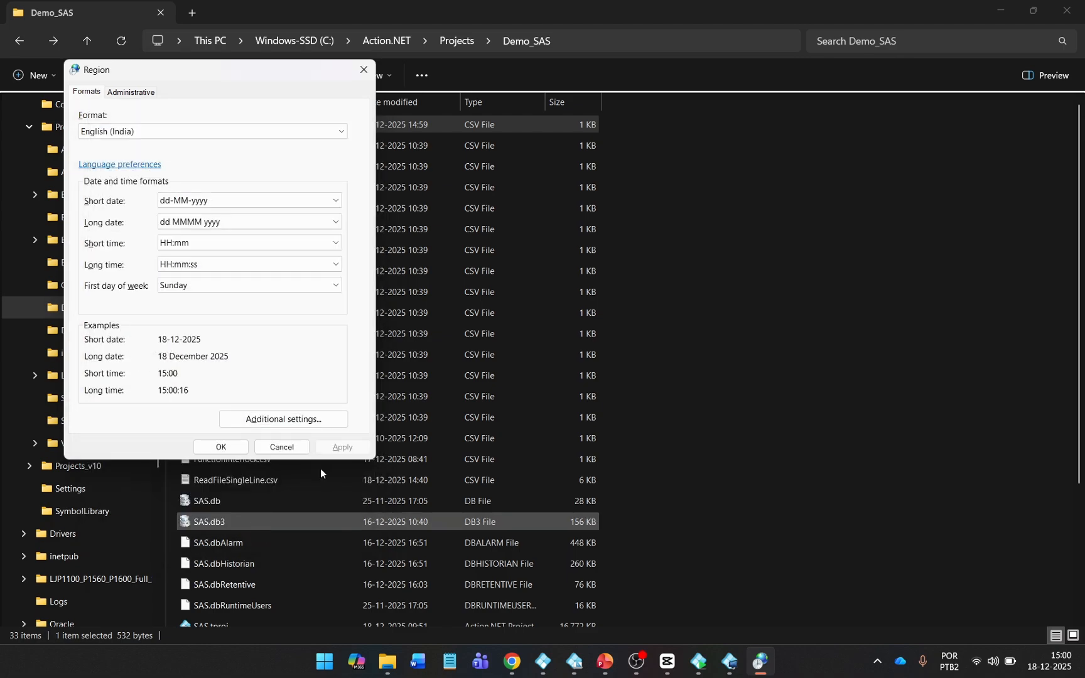
click(342, 447)
click(223, 447)
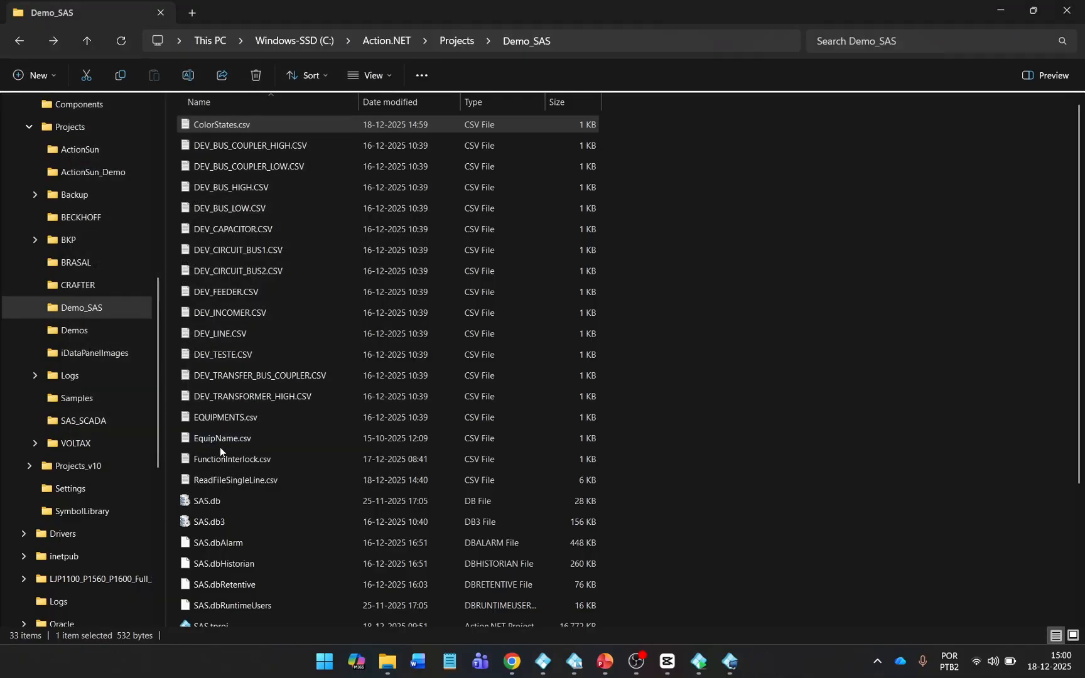
Open ColorStates.csv in Excel and split column A into columns on commas.
right_click(299, 123)
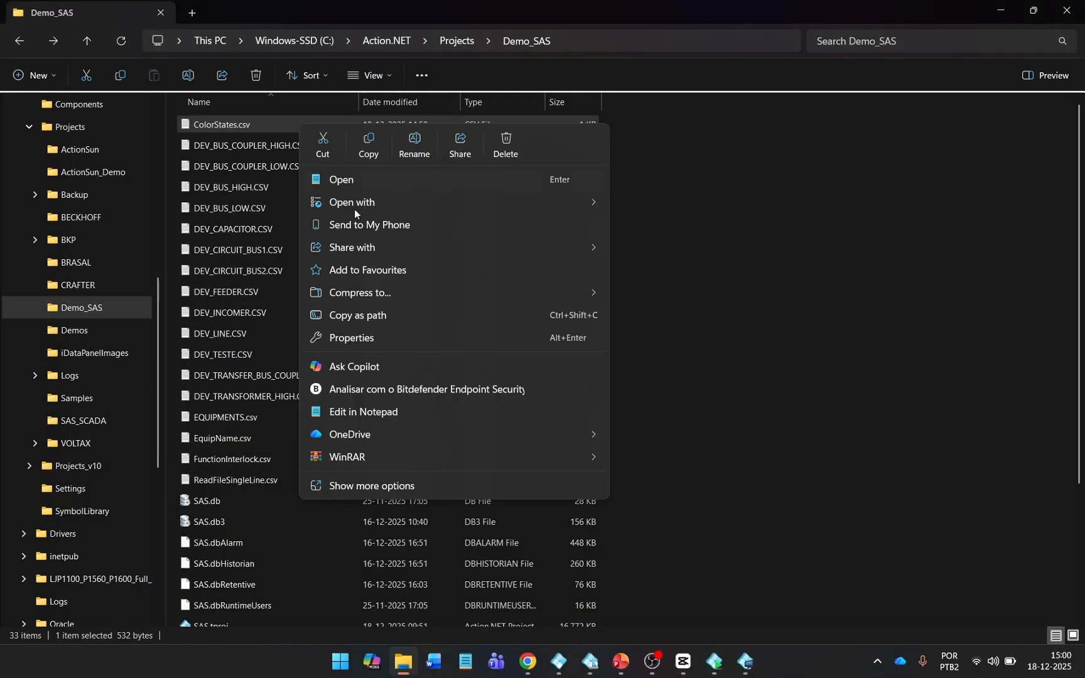
mouse_move(359, 210)
click(652, 206)
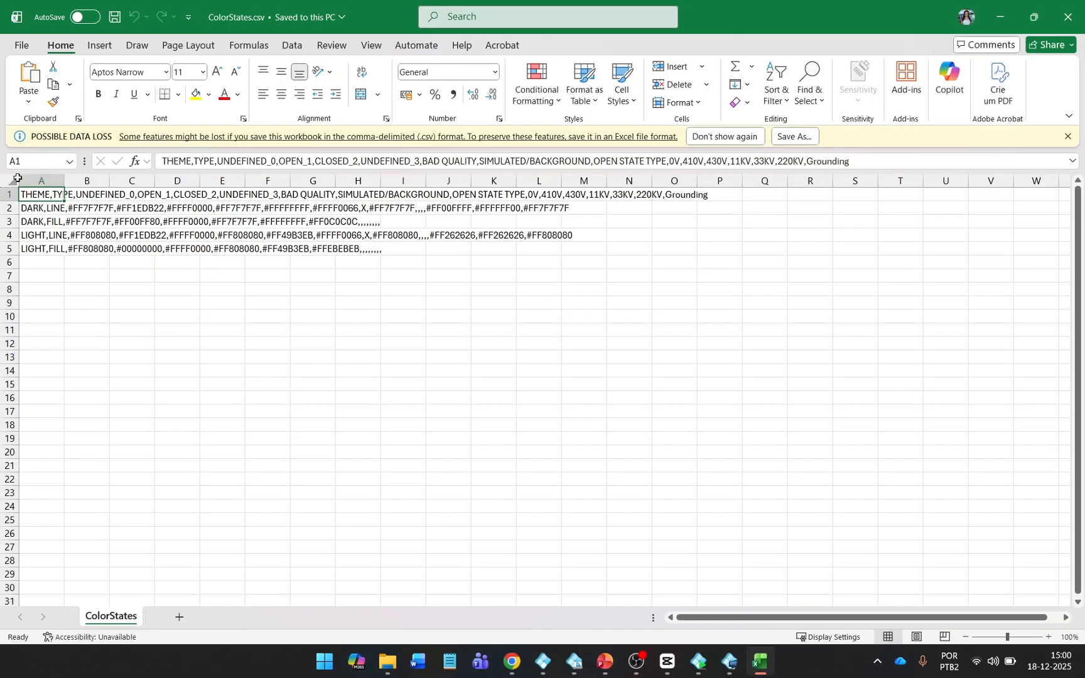
click(13, 181)
click(41, 181)
click(292, 45)
click(751, 102)
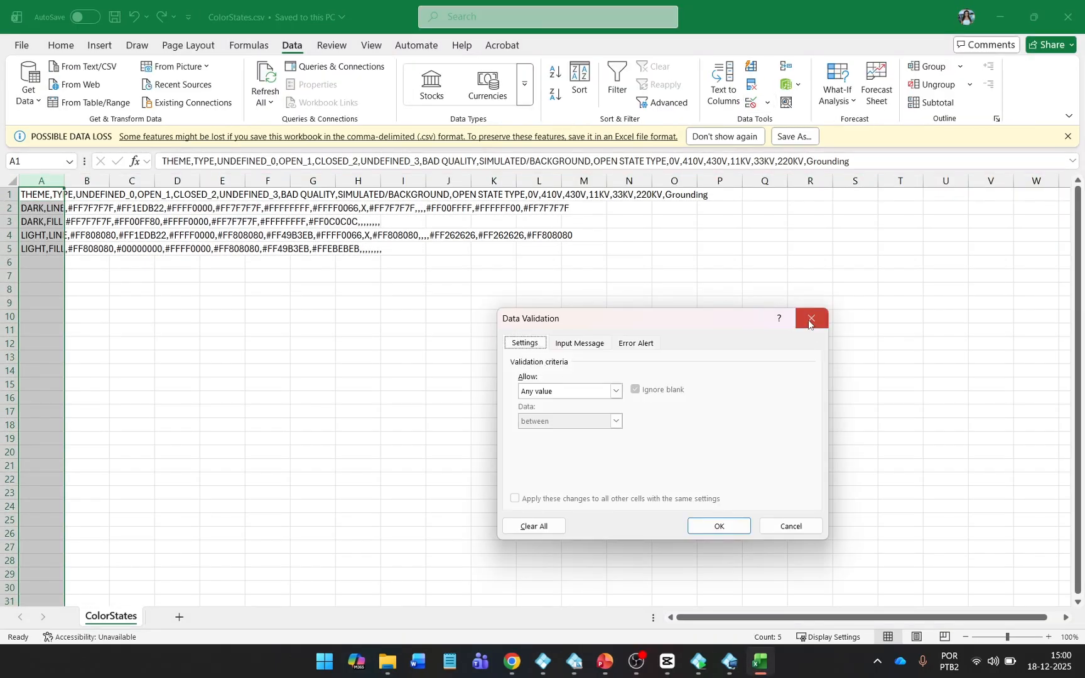
click(810, 317)
click(724, 88)
click(759, 568)
click(472, 365)
click(766, 562)
Autofit all columns, check the DARK FILL OPEN_1 value in D3, then save and close.
click(838, 562)
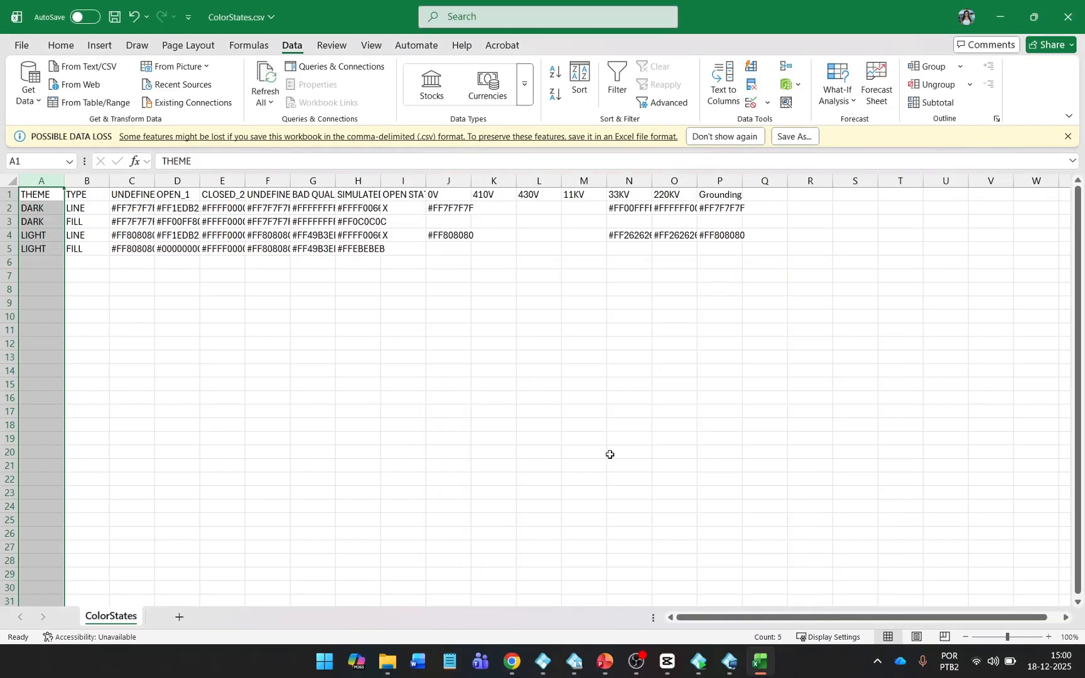
click(13, 181)
double_click(65, 180)
click(120, 226)
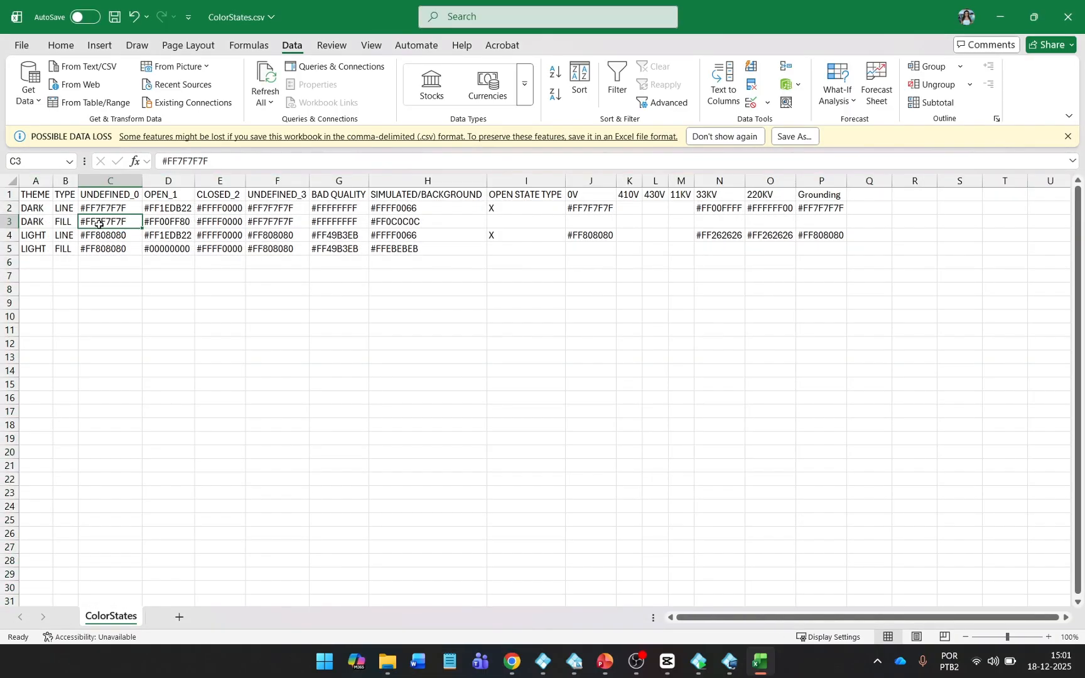
drag(35, 222, 169, 221)
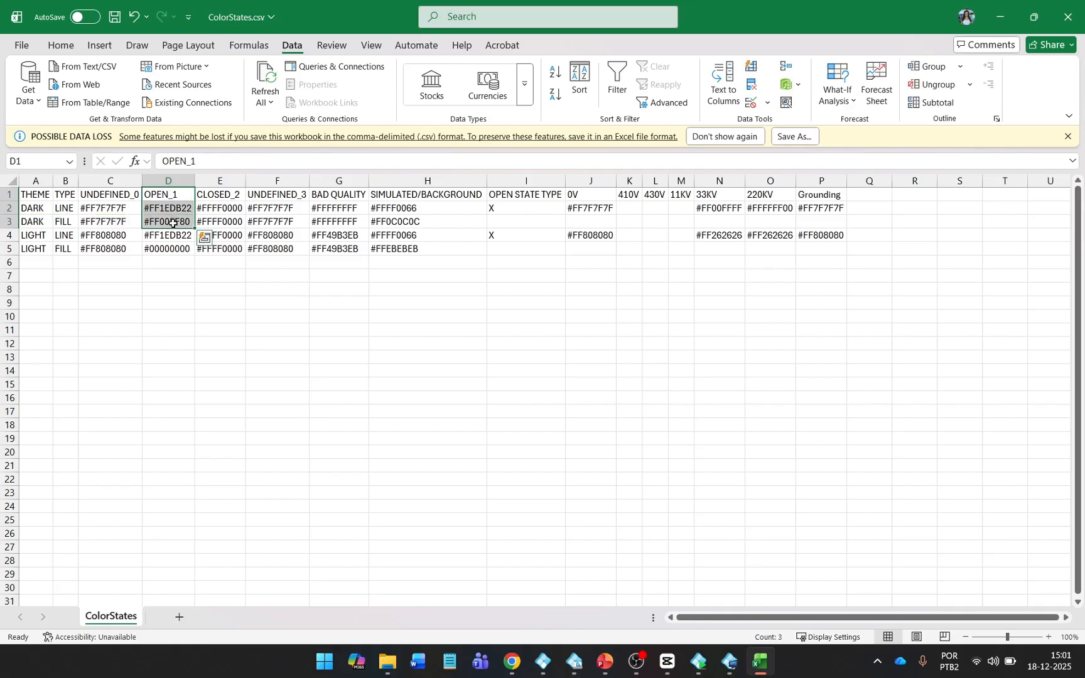
click(169, 221)
click(115, 17)
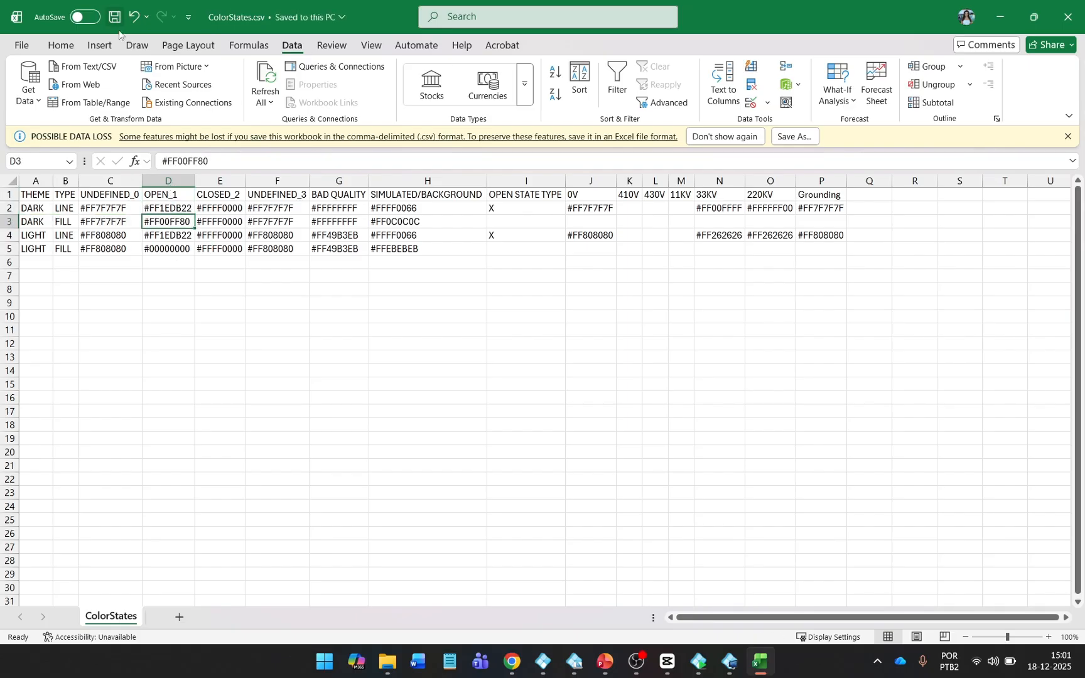
click(1060, 28)
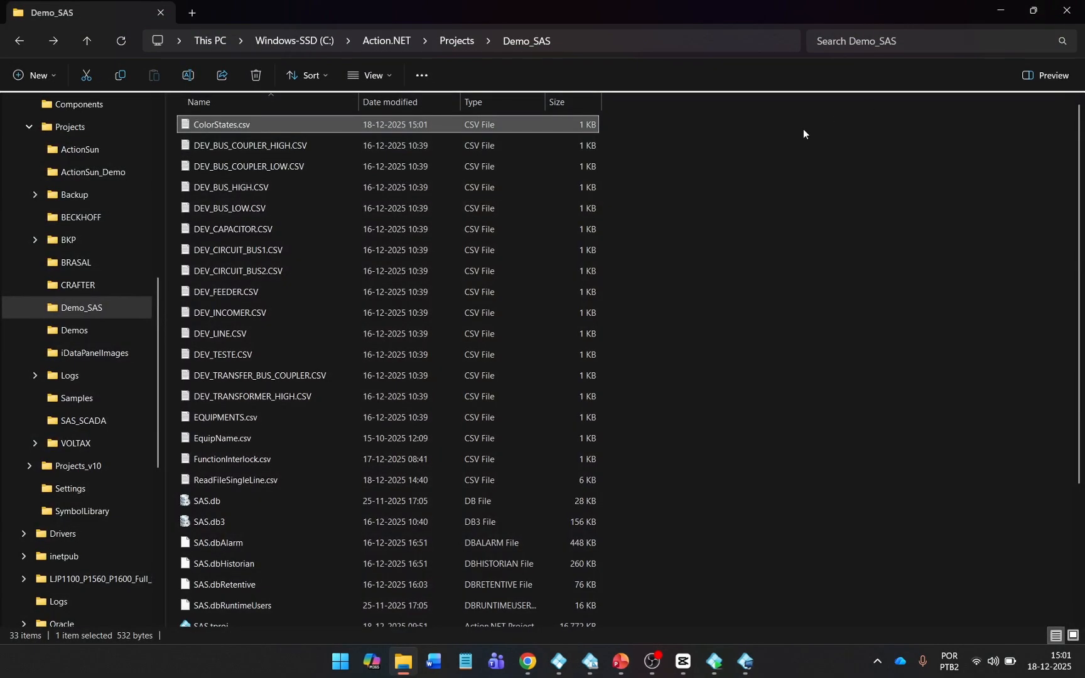
View ColorStates.csv in Notepad to confirm its semicolon-separated text.
double_click(273, 123)
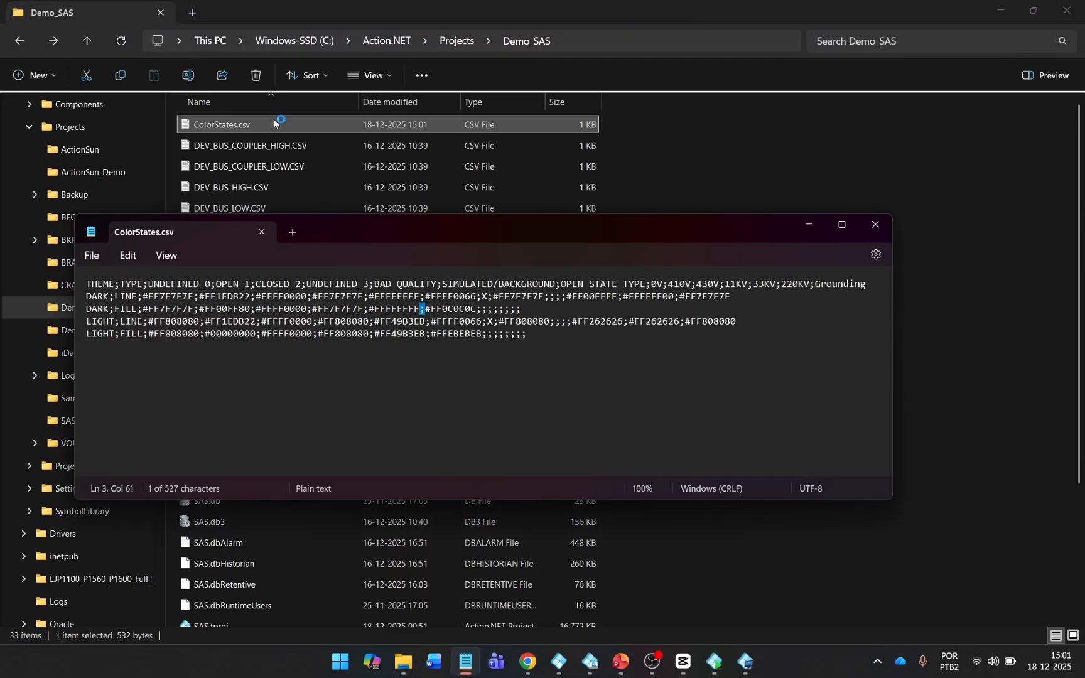
click(408, 311)
click(874, 224)
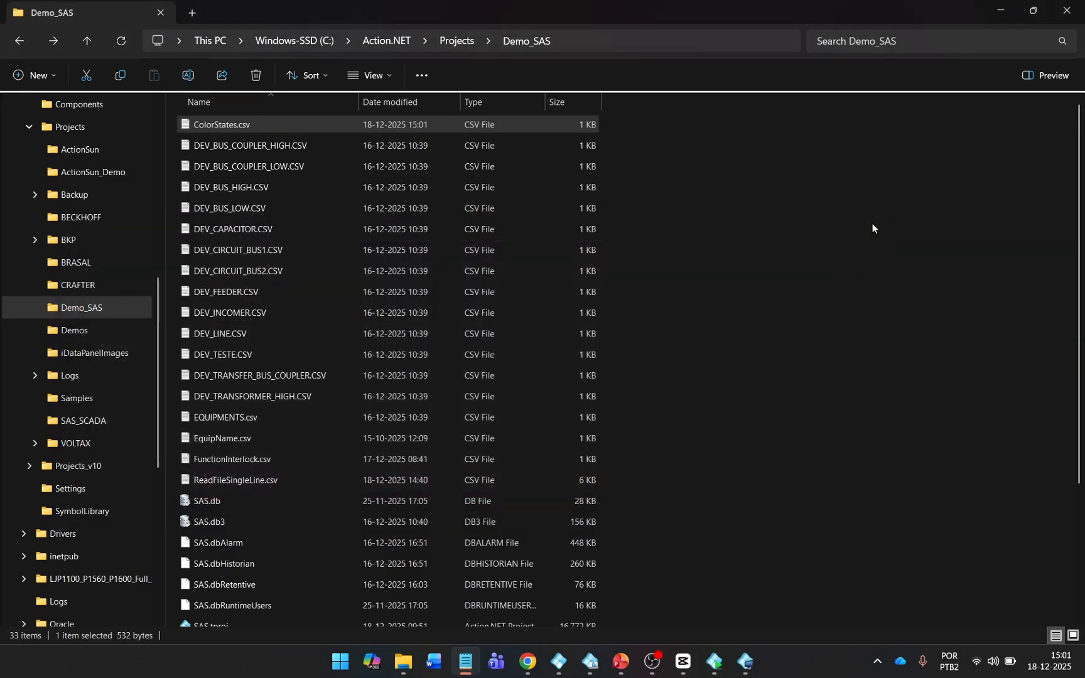
Reload and apply ColorStates.csv in Color Settings, then view the Single-Line 220kV diagram.
click(745, 661)
click(483, 75)
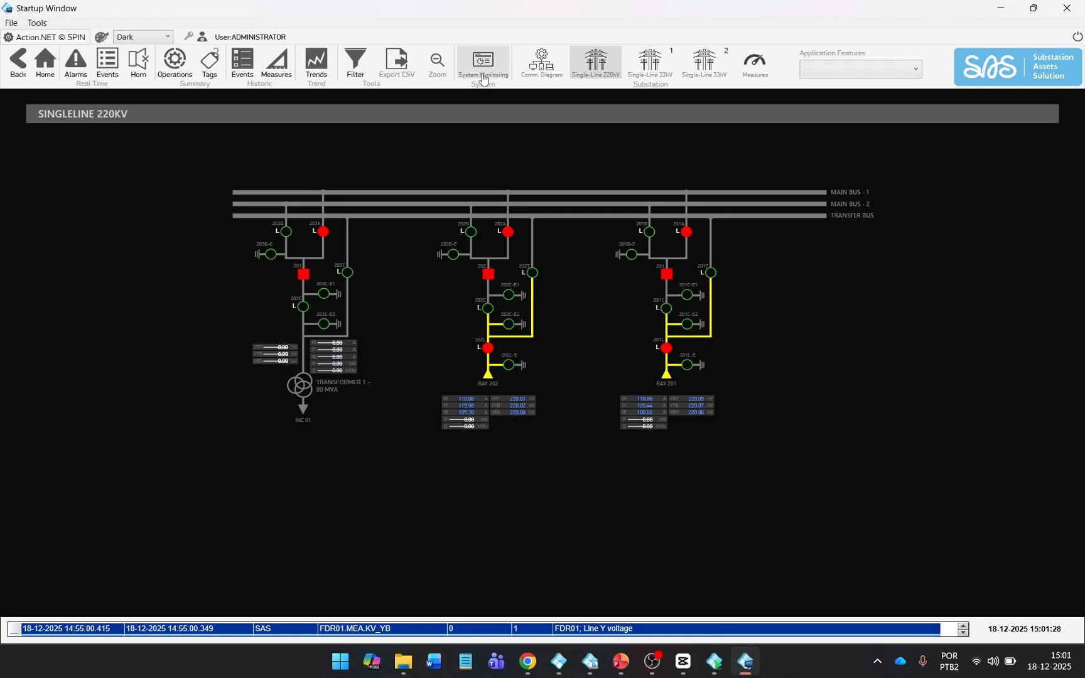
click(773, 488)
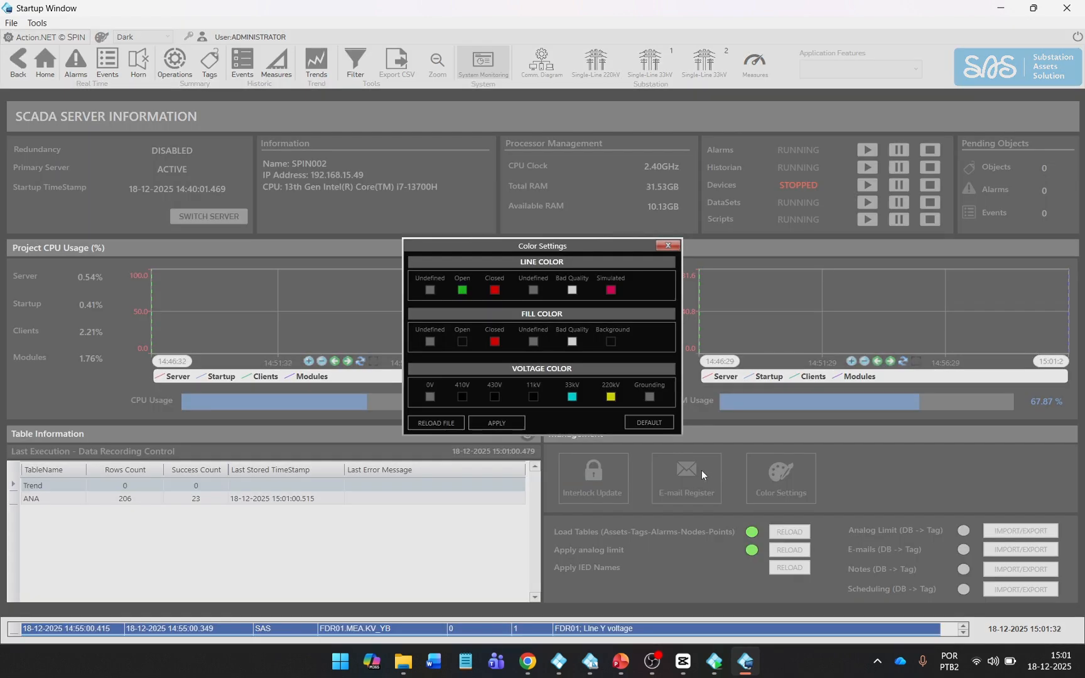
click(431, 427)
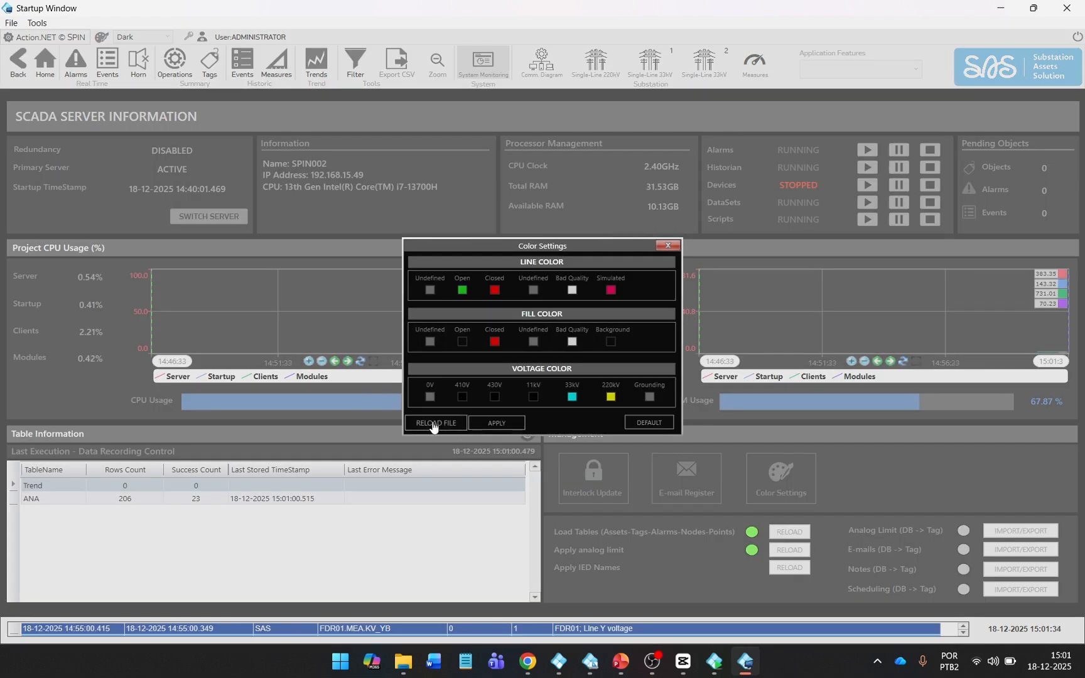
click(496, 428)
click(668, 246)
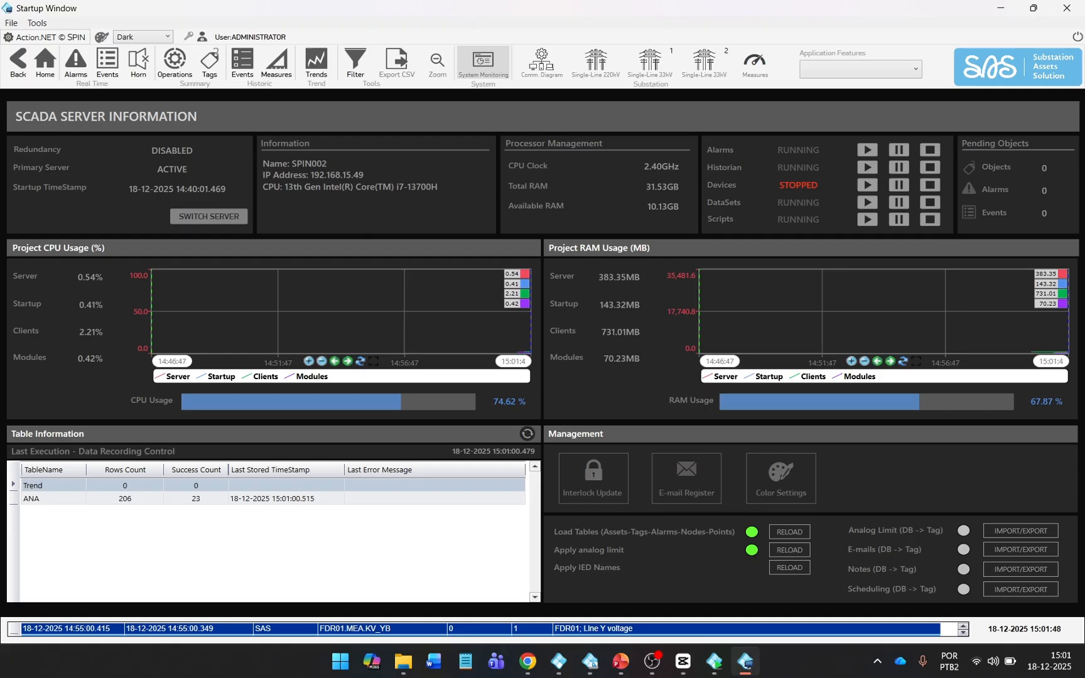
click(597, 68)
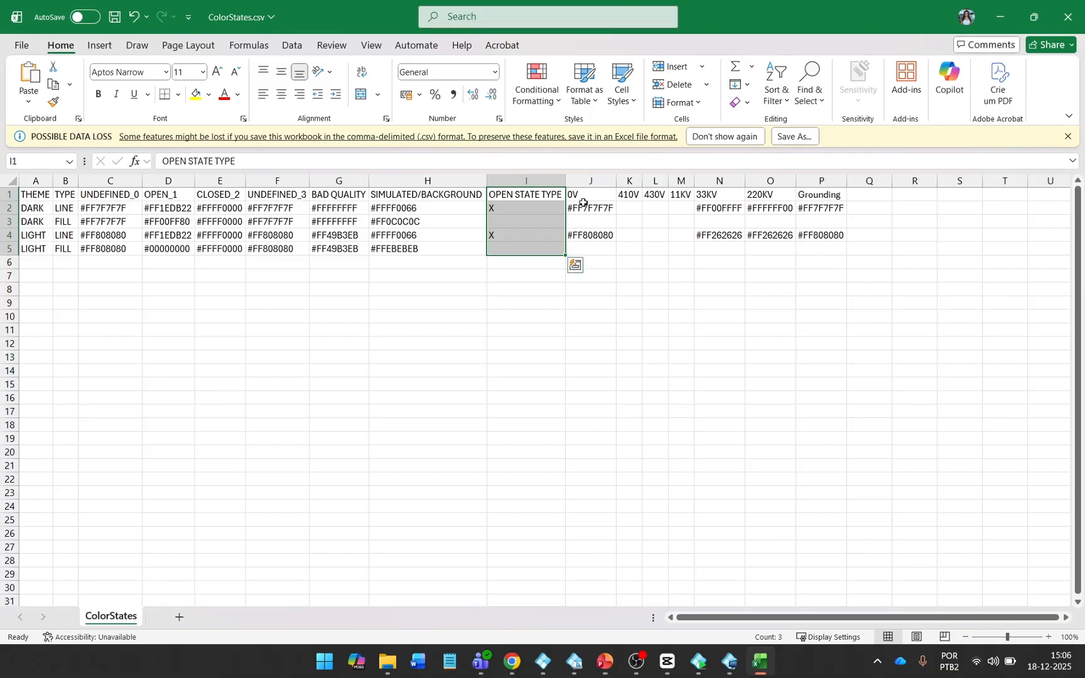
Move the LIGHT open-state X from I4 to I5, set D3 to #00000000, save and close.
click(462, 220)
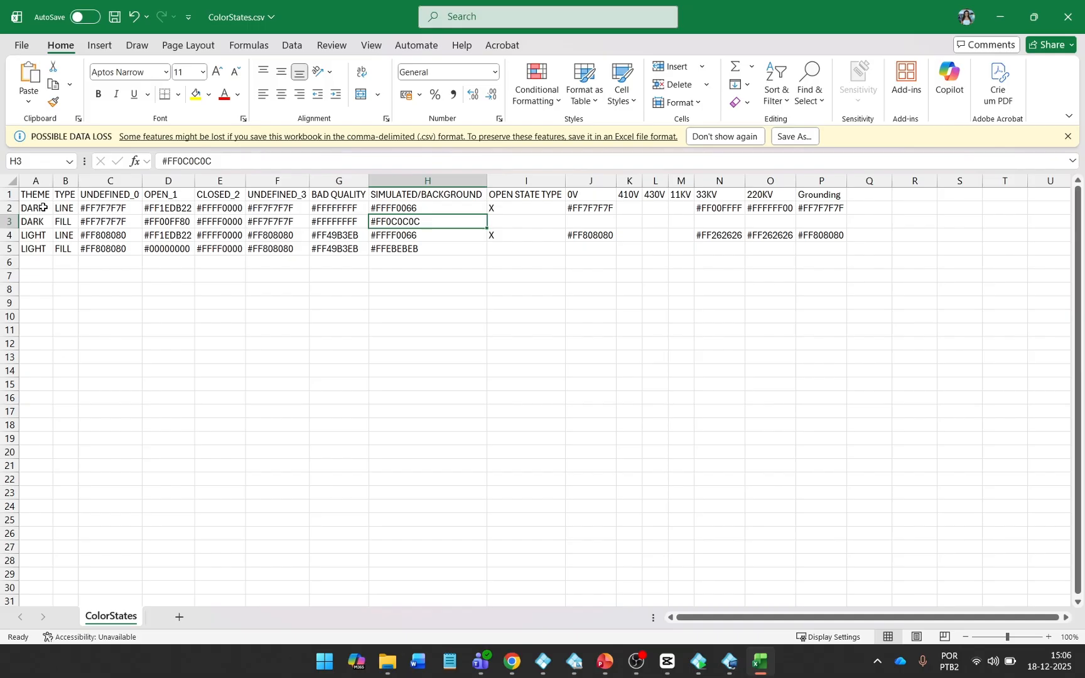
drag(42, 208, 511, 207)
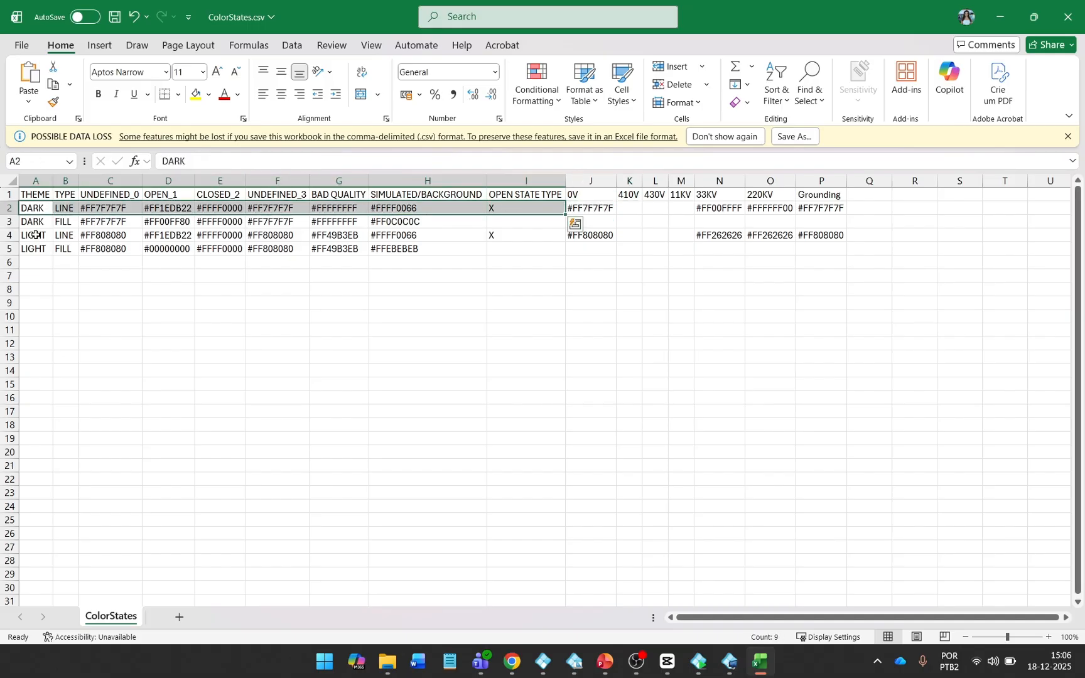
click(511, 233)
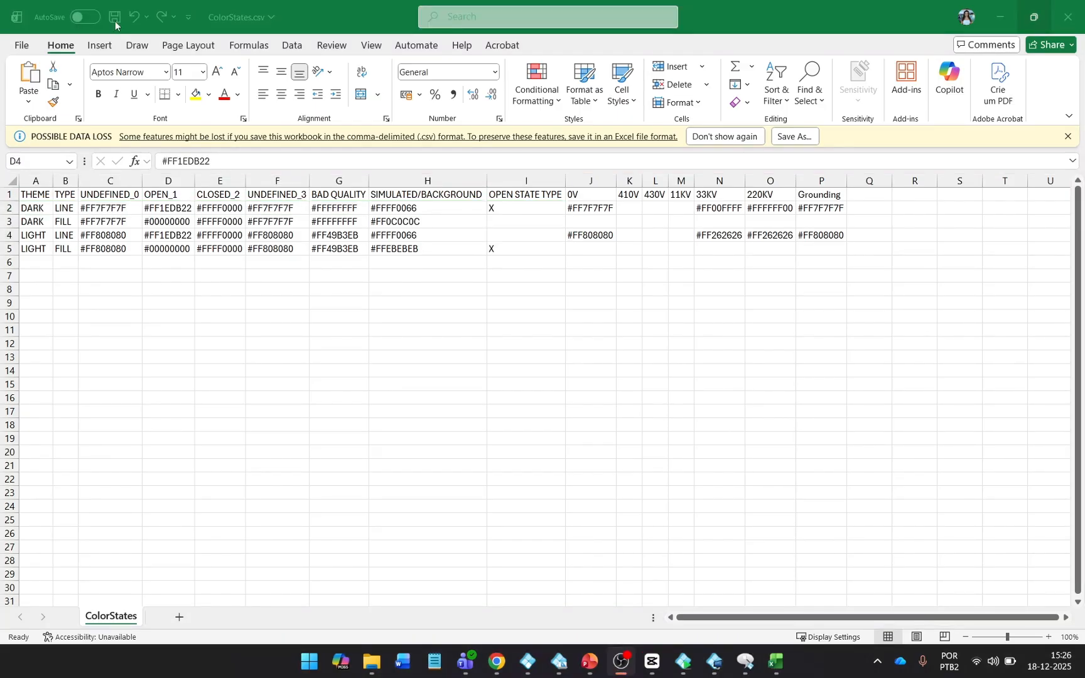
click(115, 19)
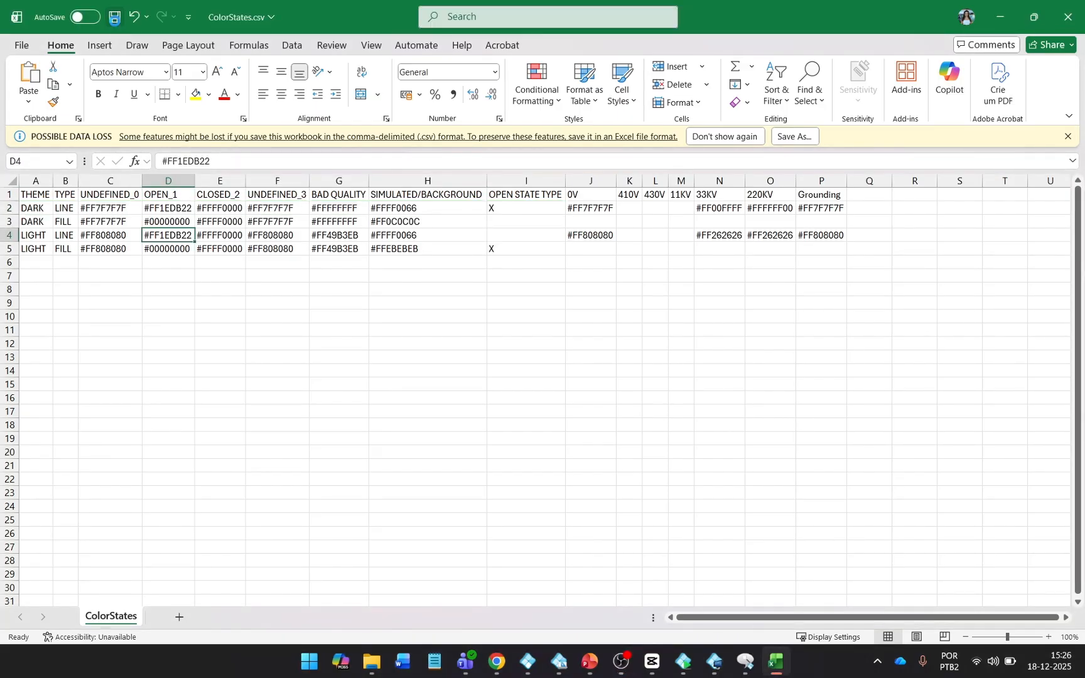
click(1066, 16)
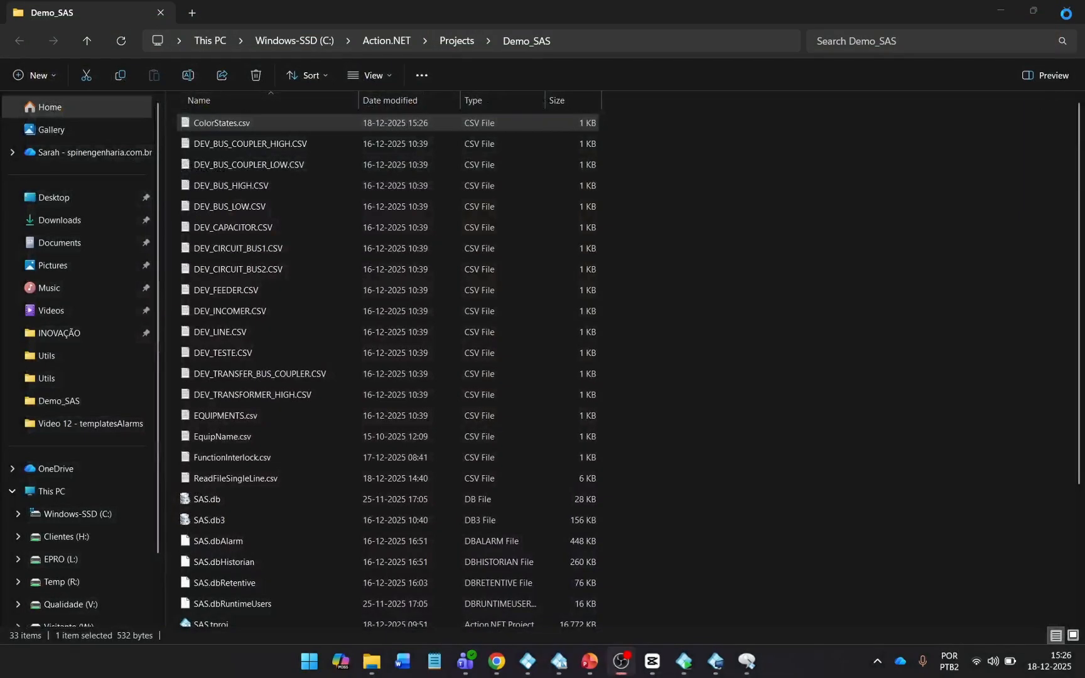
Reload the colour file in Color Settings, check the 220KV diagram, then show Action.NET Startup.
click(731, 664)
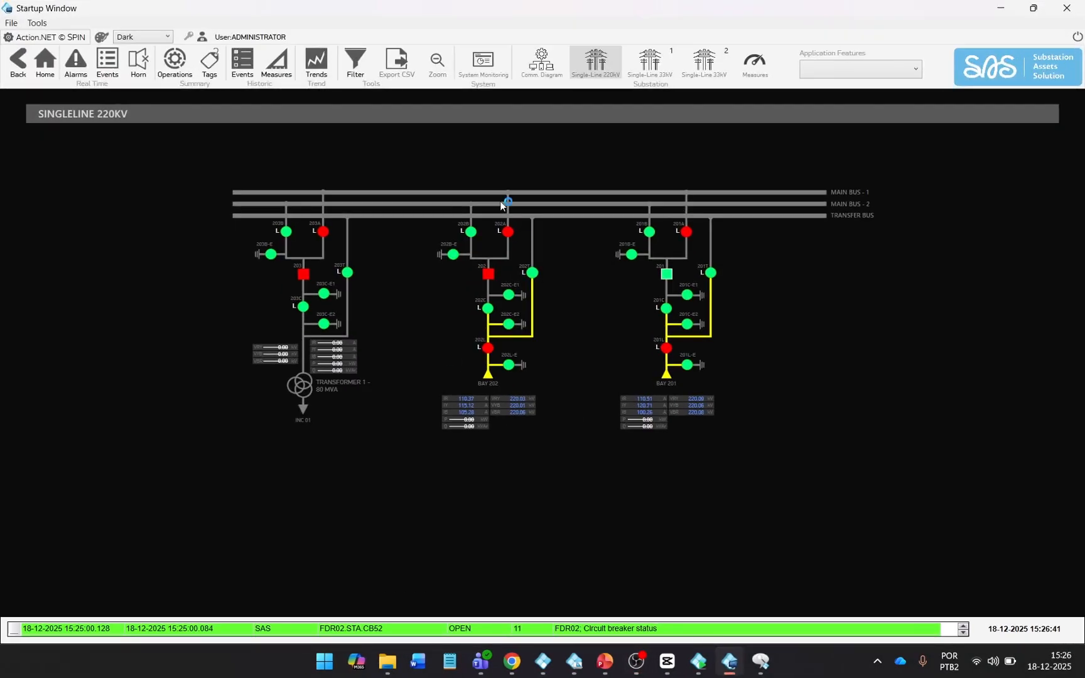
click(475, 78)
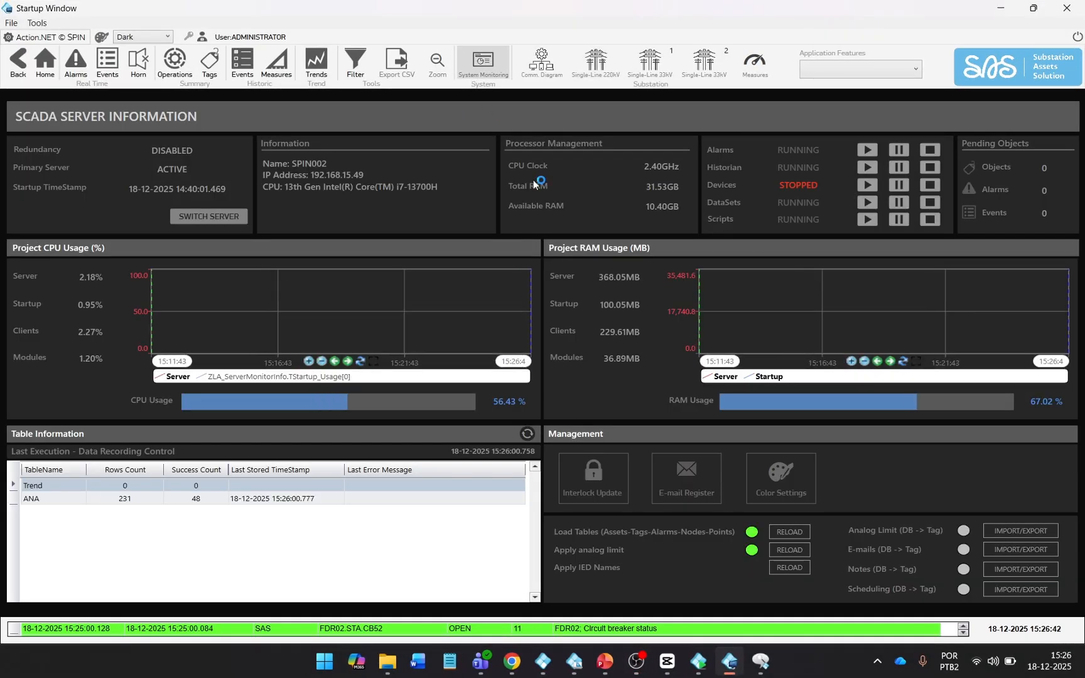
click(781, 478)
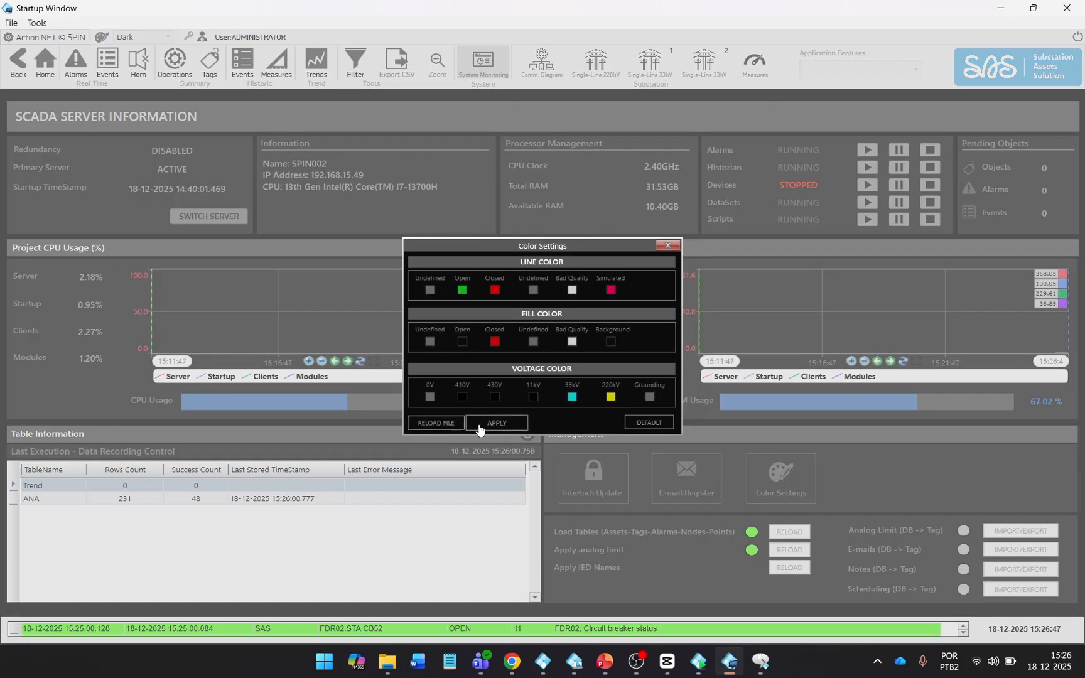
click(663, 248)
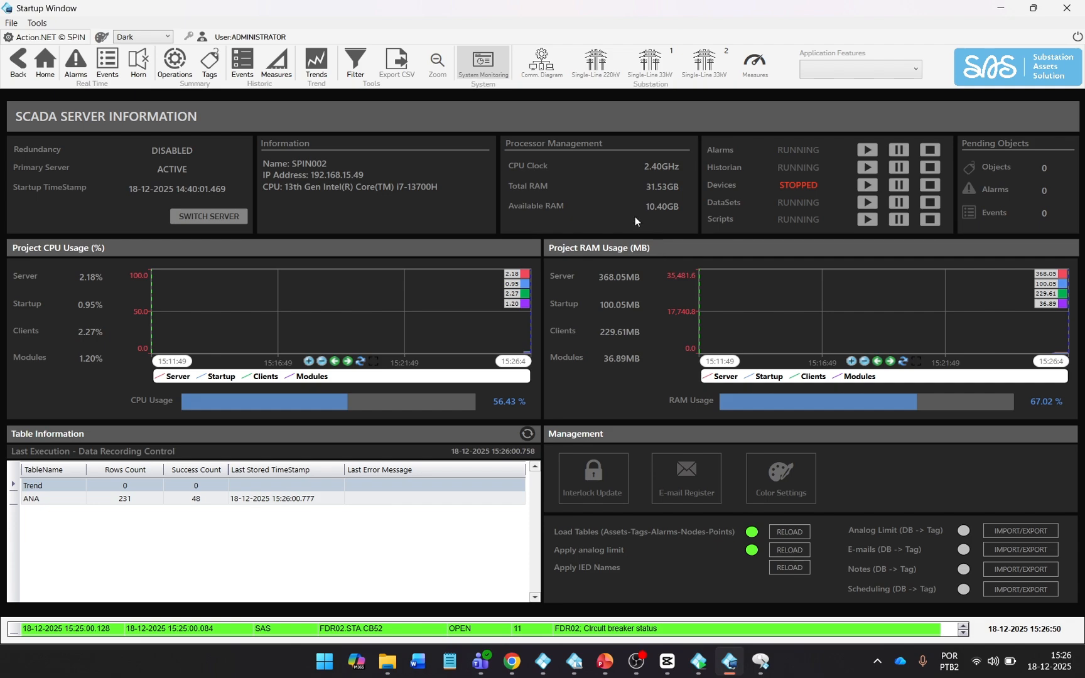
click(594, 75)
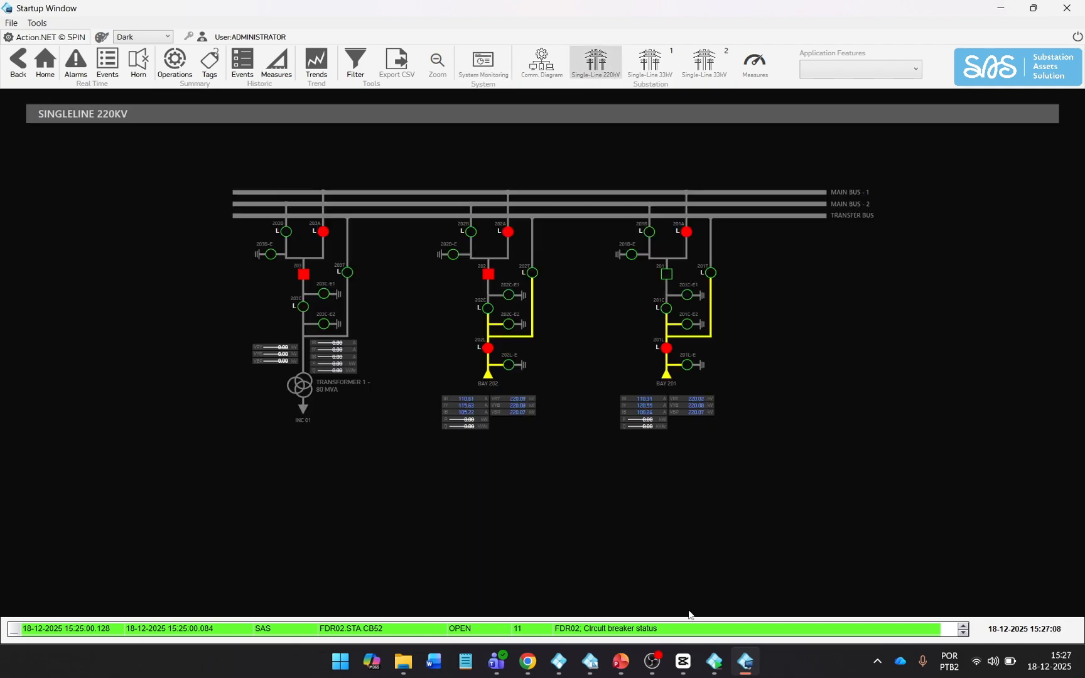
click(714, 661)
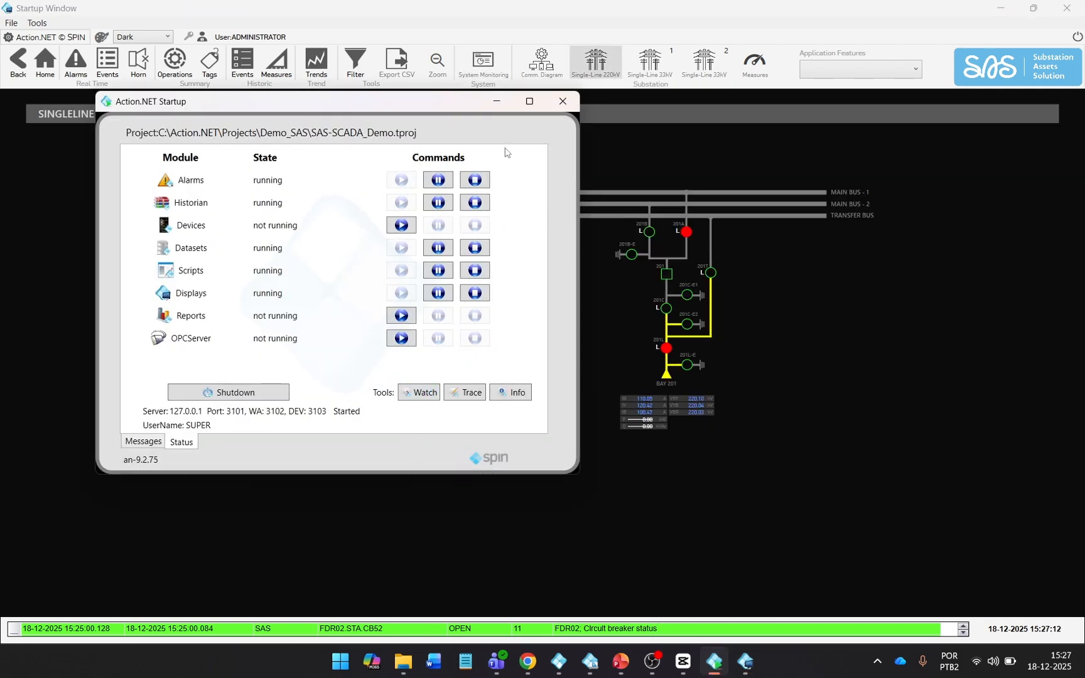
Open Property Watch, move it aside, and expand Tag > SAS > BAY201 > STA > CB52.
click(419, 392)
drag(281, 73, 641, 305)
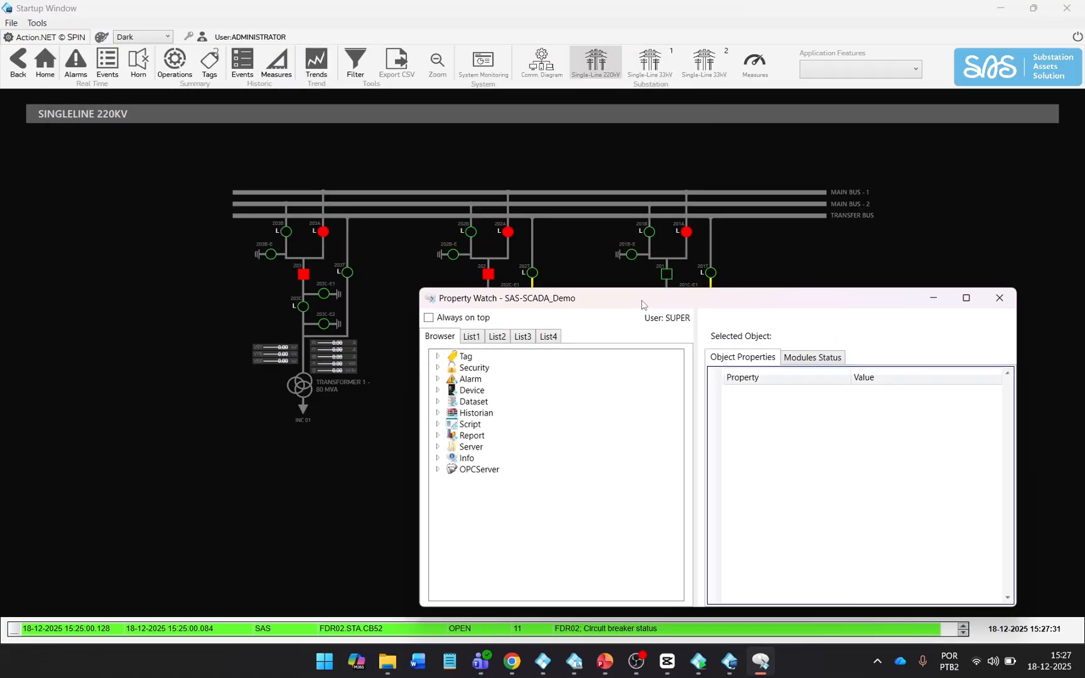
click(438, 356)
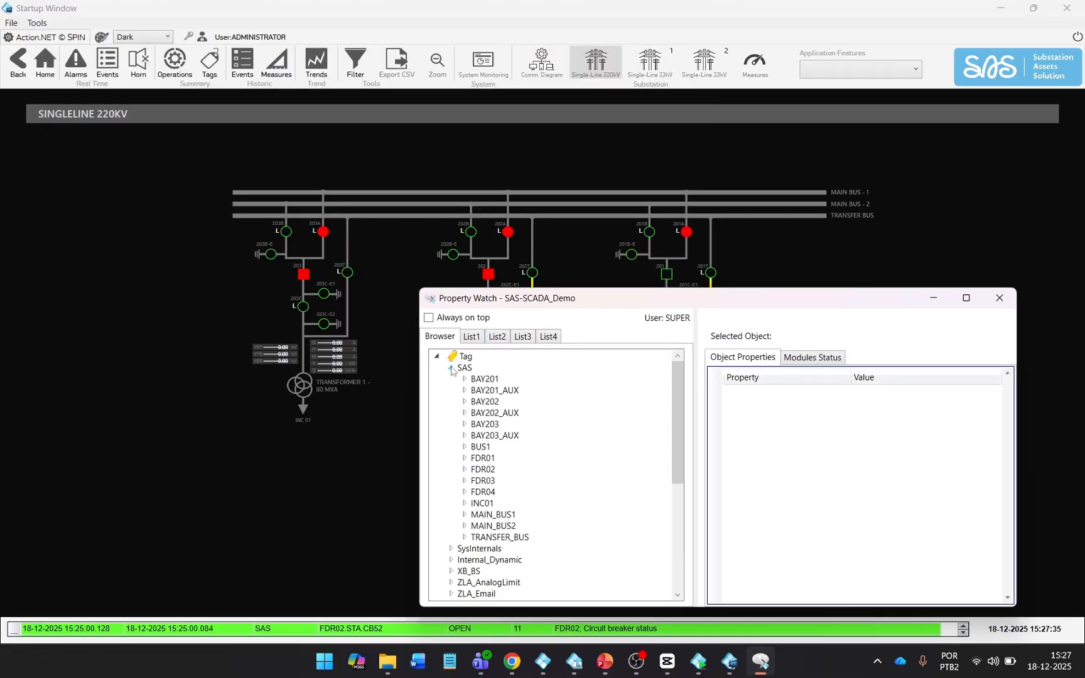
click(465, 379)
click(478, 435)
click(509, 377)
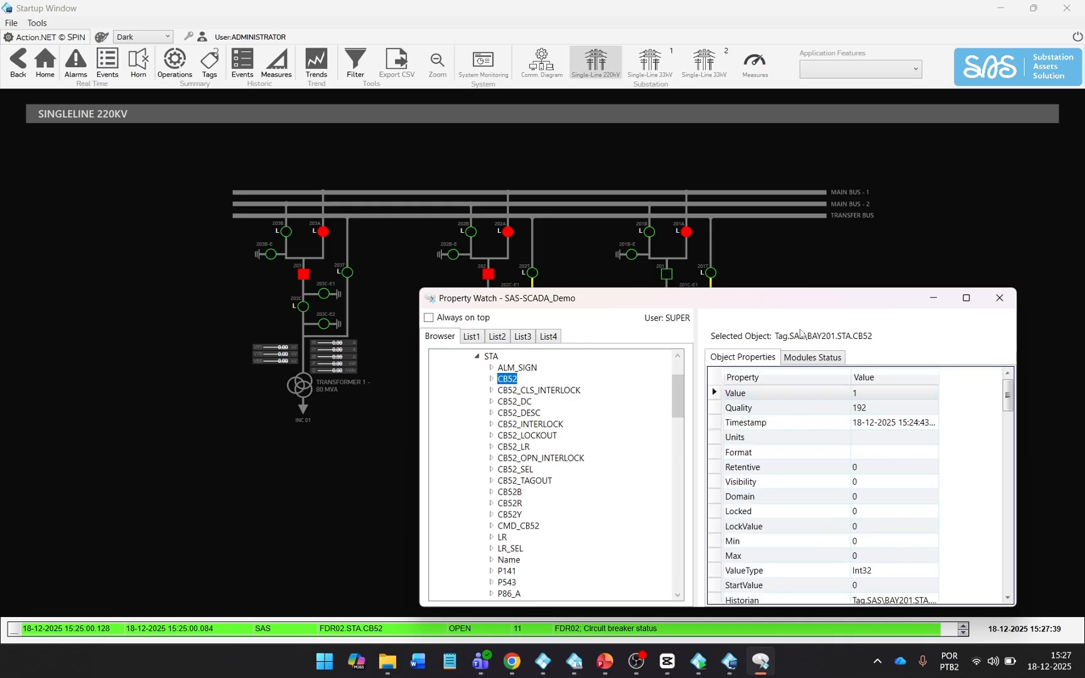
Set CB52 Quality to 64, Value to 2, then Quality 64 again.
click(878, 405)
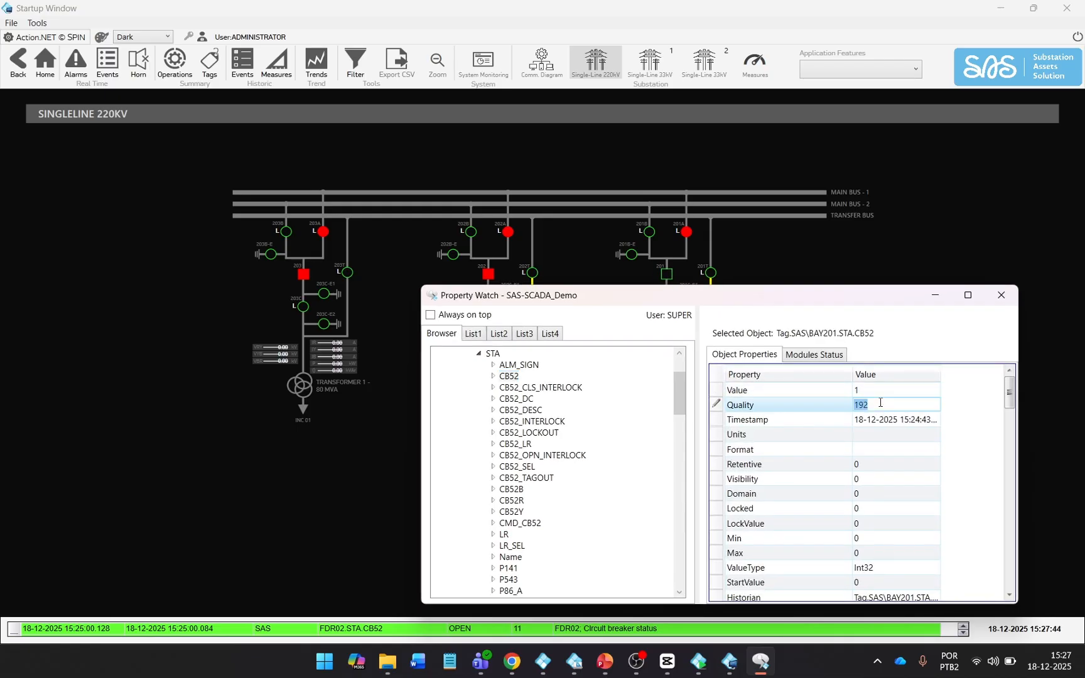
text(64)
key(Return)
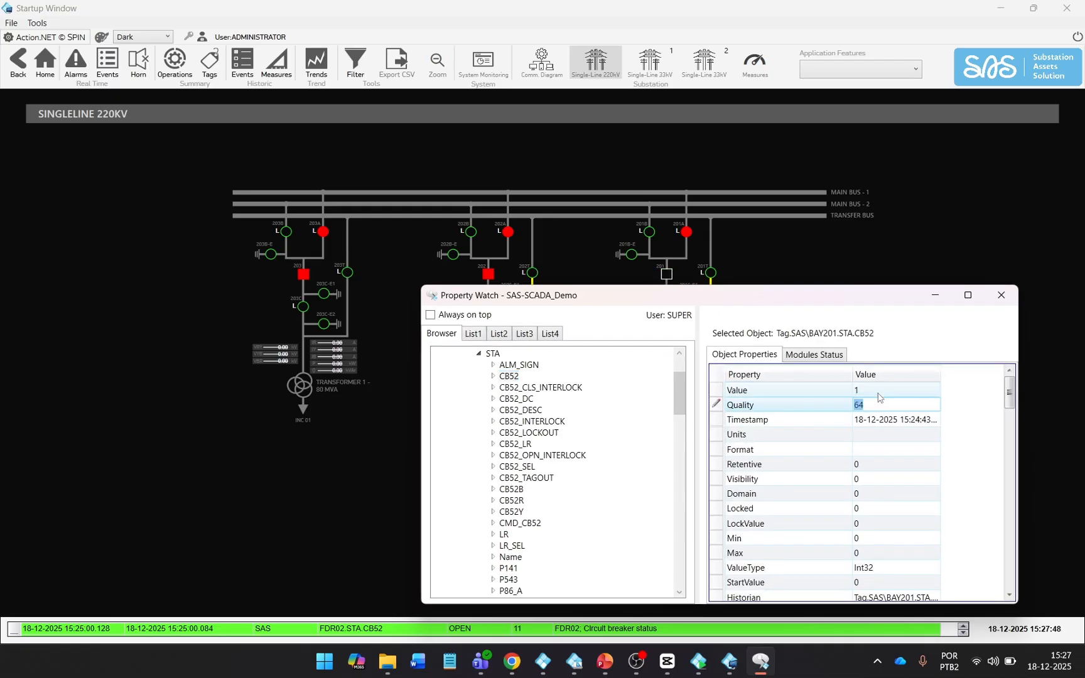
click(878, 390)
text(2)
key(Return)
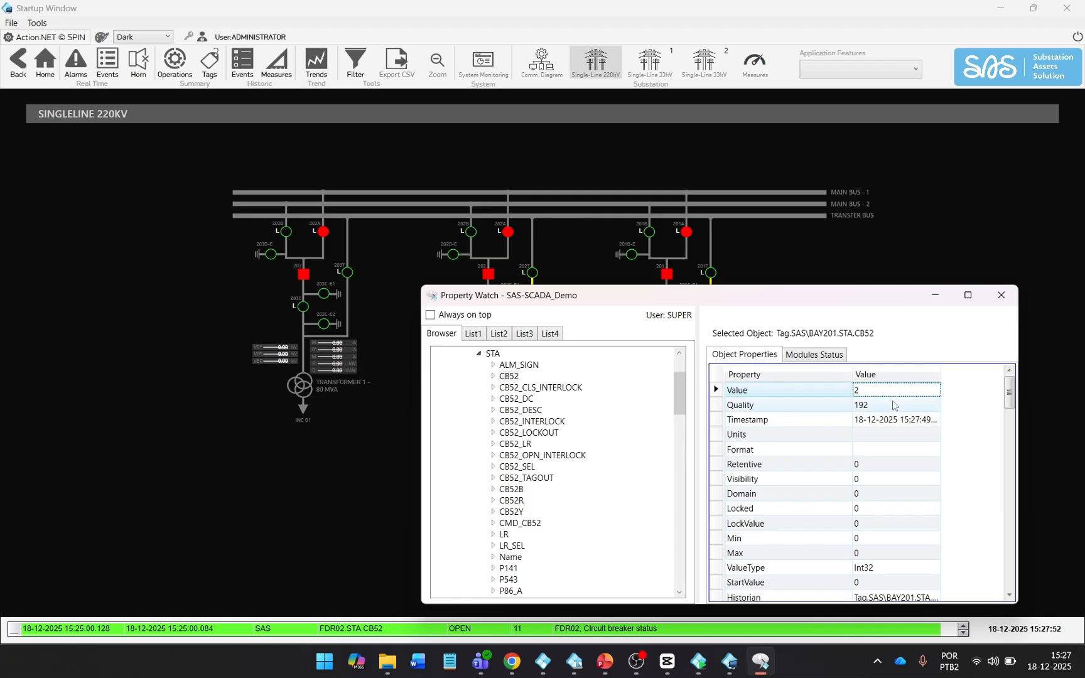
click(894, 405)
text(64)
key(Return)
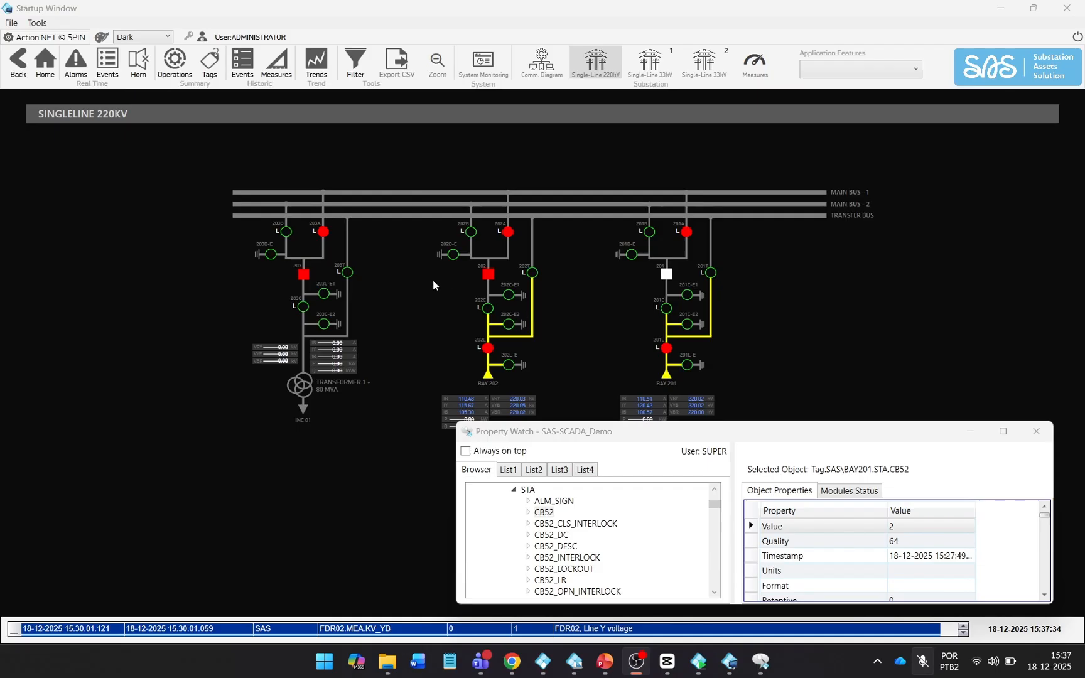
Switch to the Light theme and make the Open line and fill colours bright green.
click(143, 36)
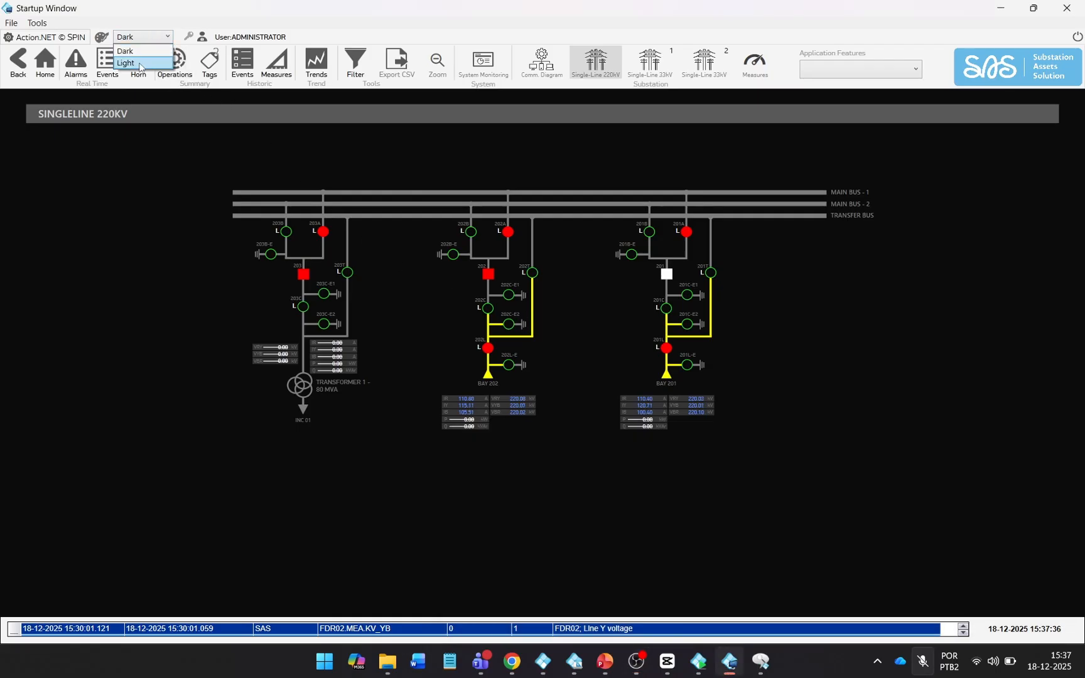
click(138, 61)
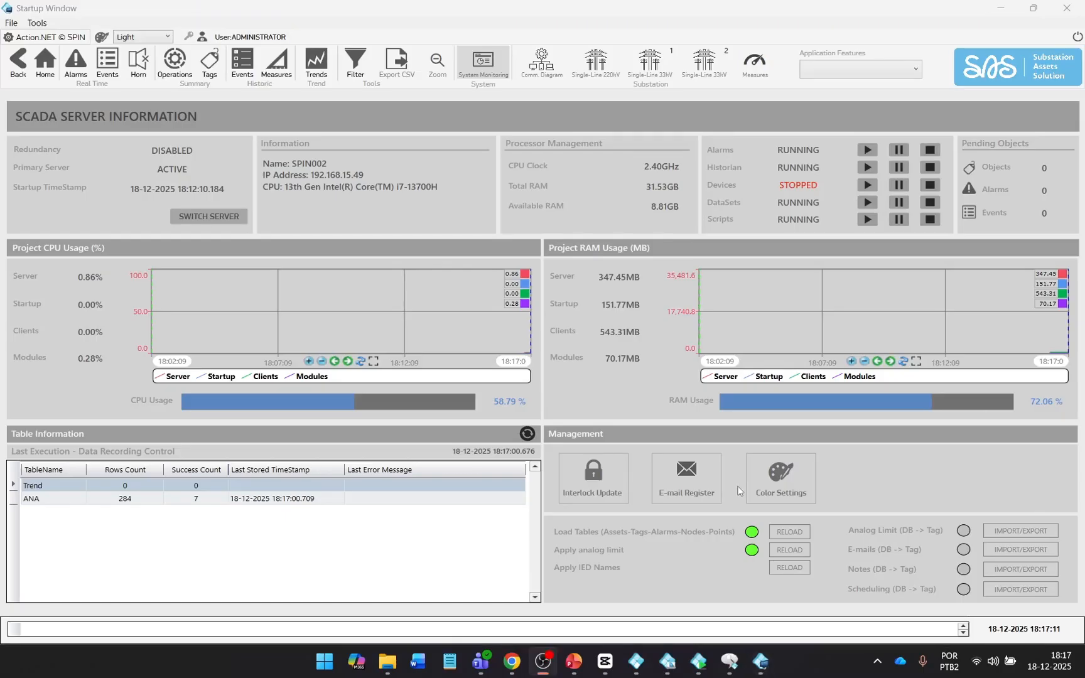
click(777, 479)
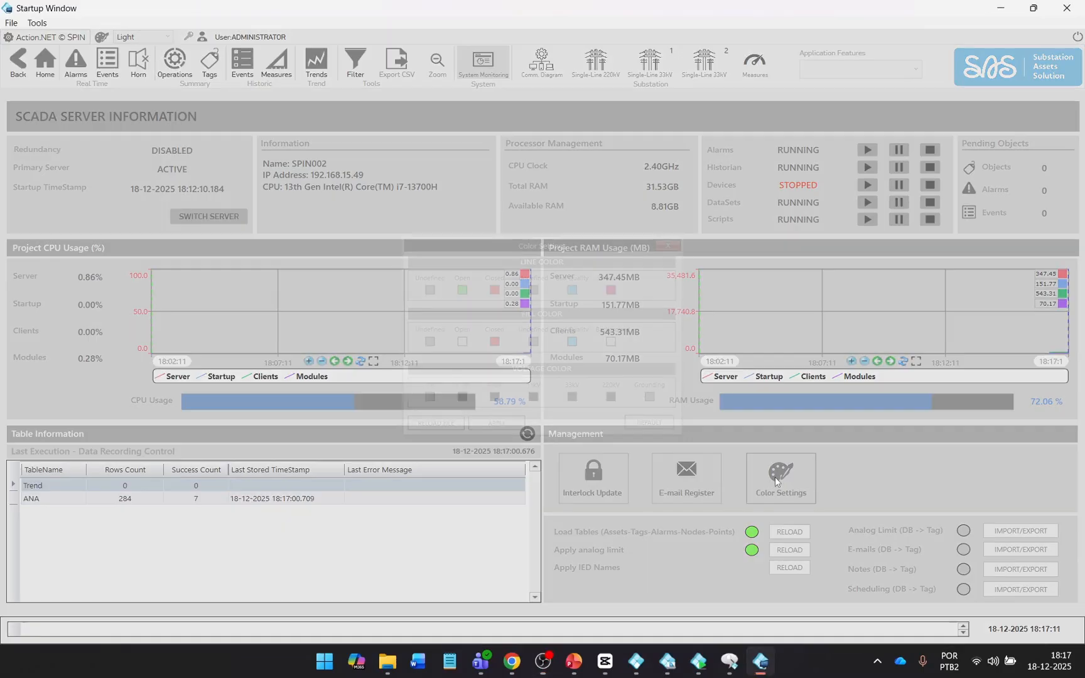
click(462, 289)
click(427, 212)
click(402, 352)
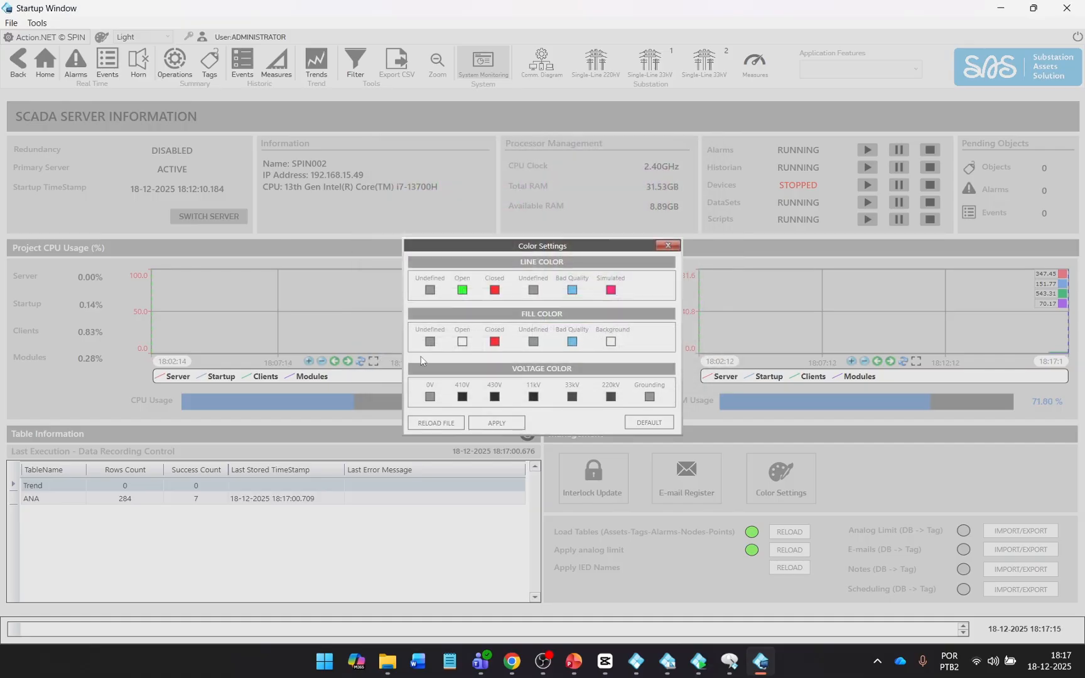
click(462, 341)
click(427, 212)
click(402, 352)
click(660, 241)
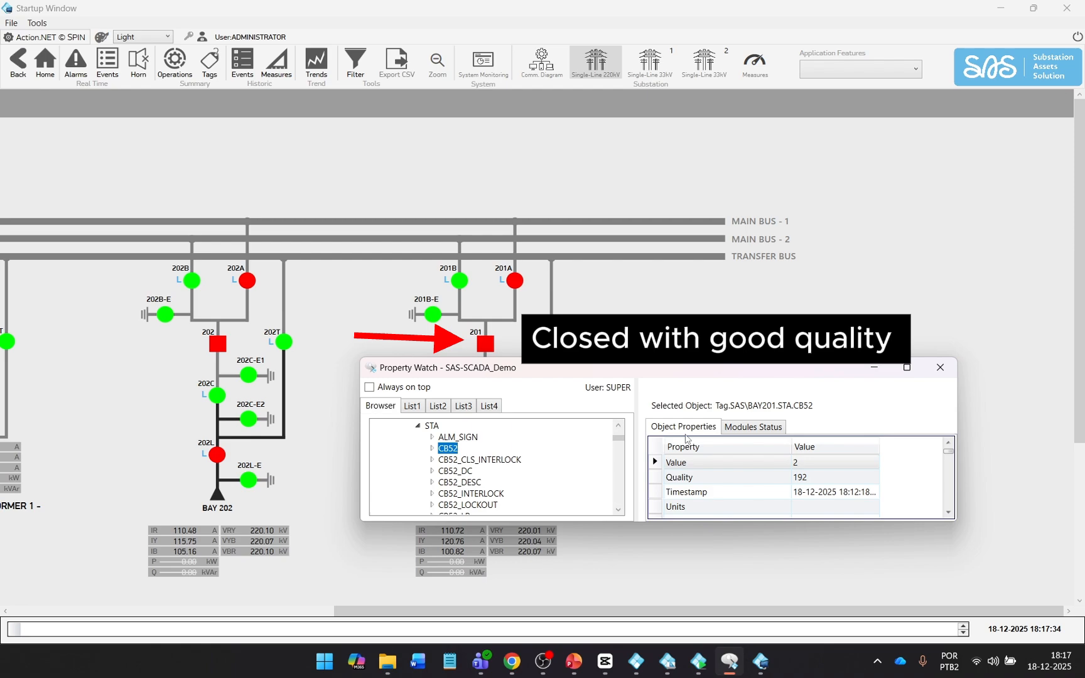
Set breaker 201's Quality to 64, Value to 1, then Quality 64 again.
click(801, 461)
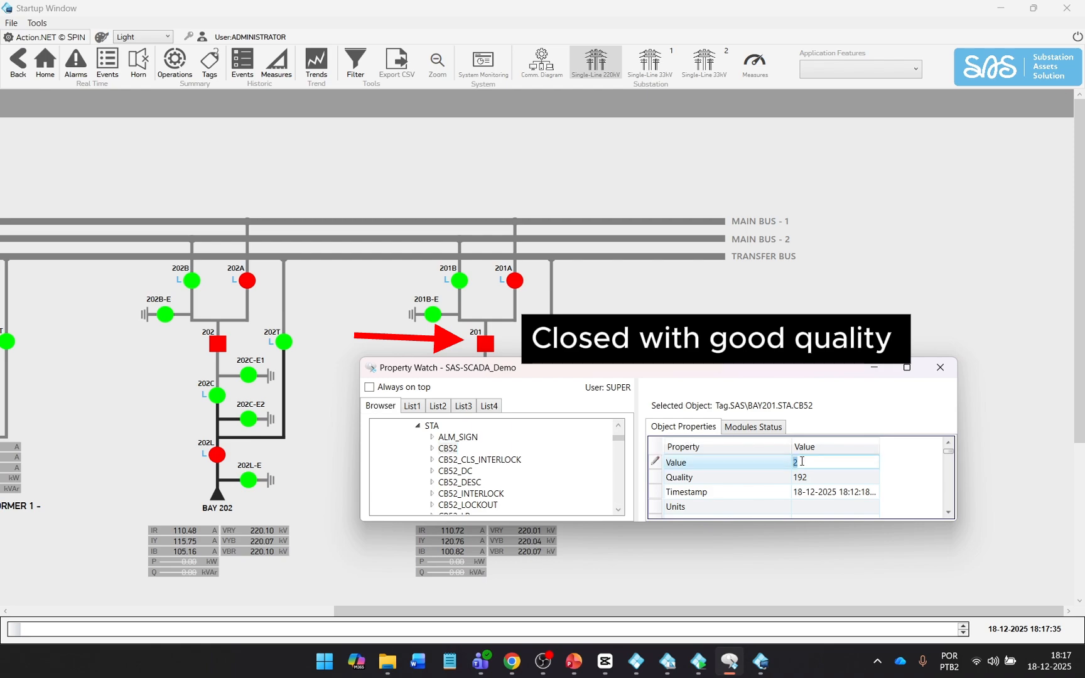
click(814, 477)
text(64)
key(Return)
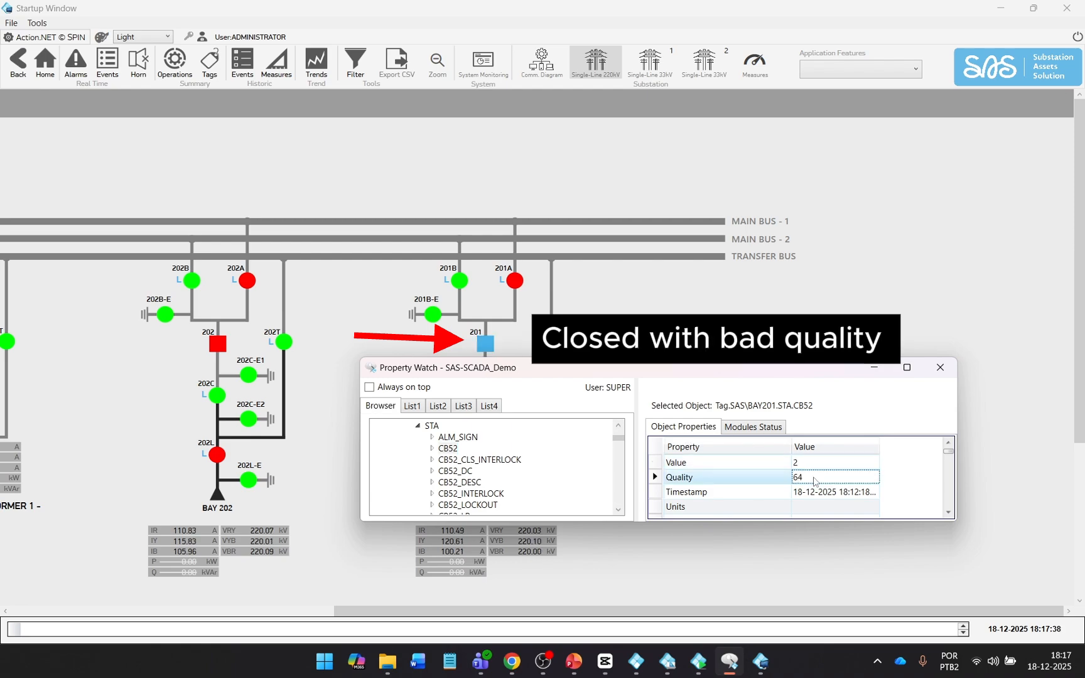
click(815, 463)
text(1)
key(Return)
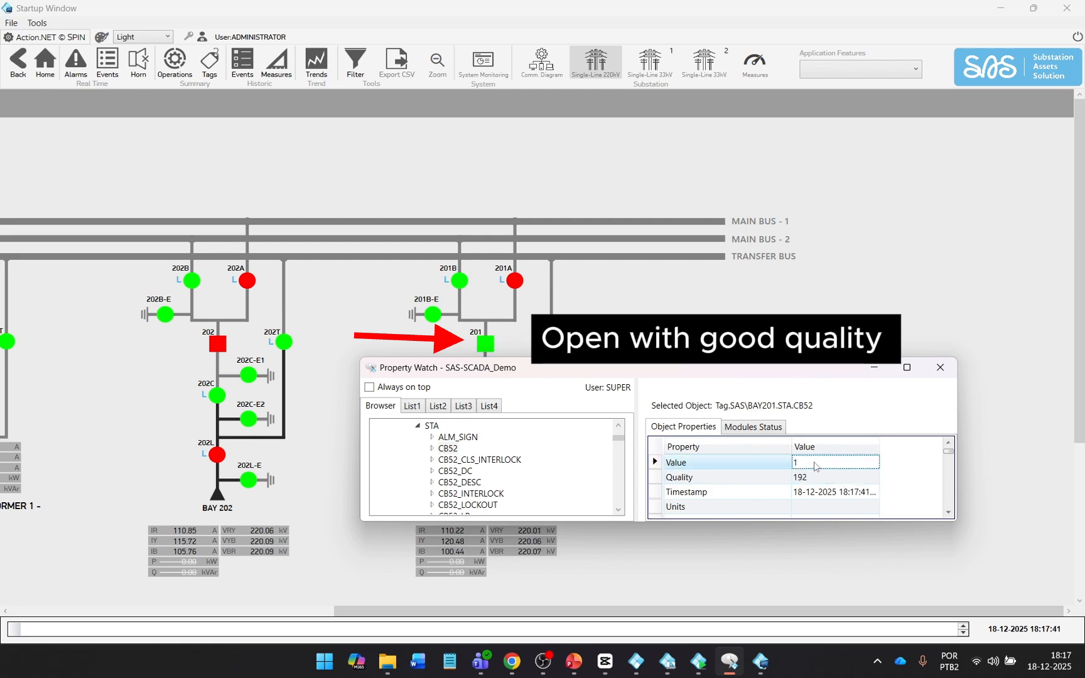
click(815, 477)
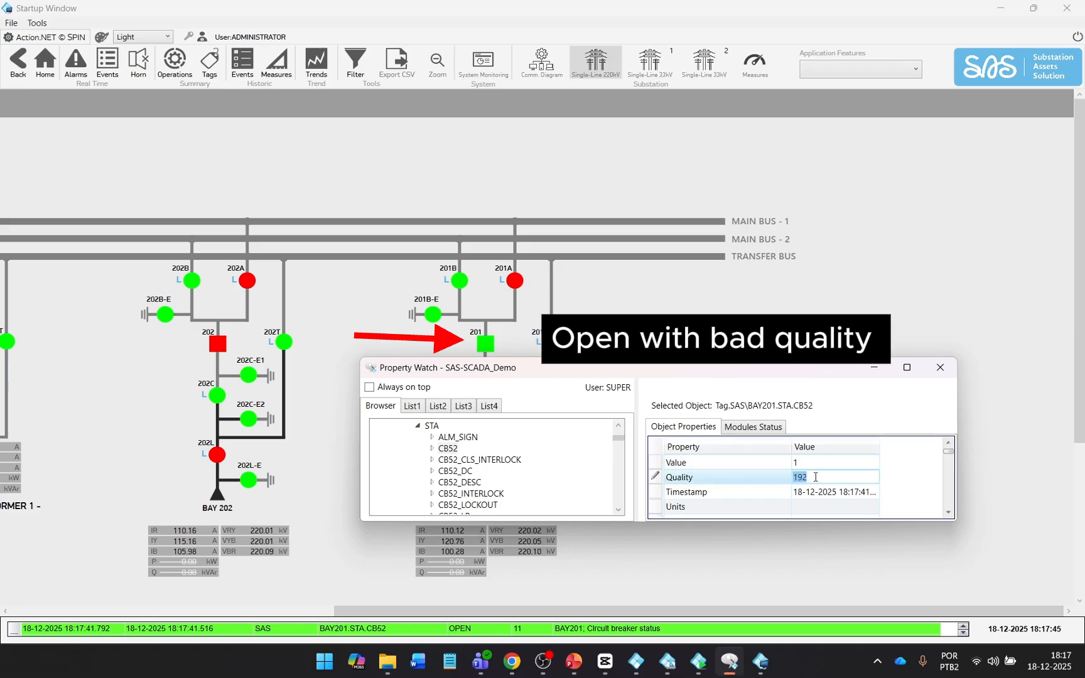
text(64)
key(Return)
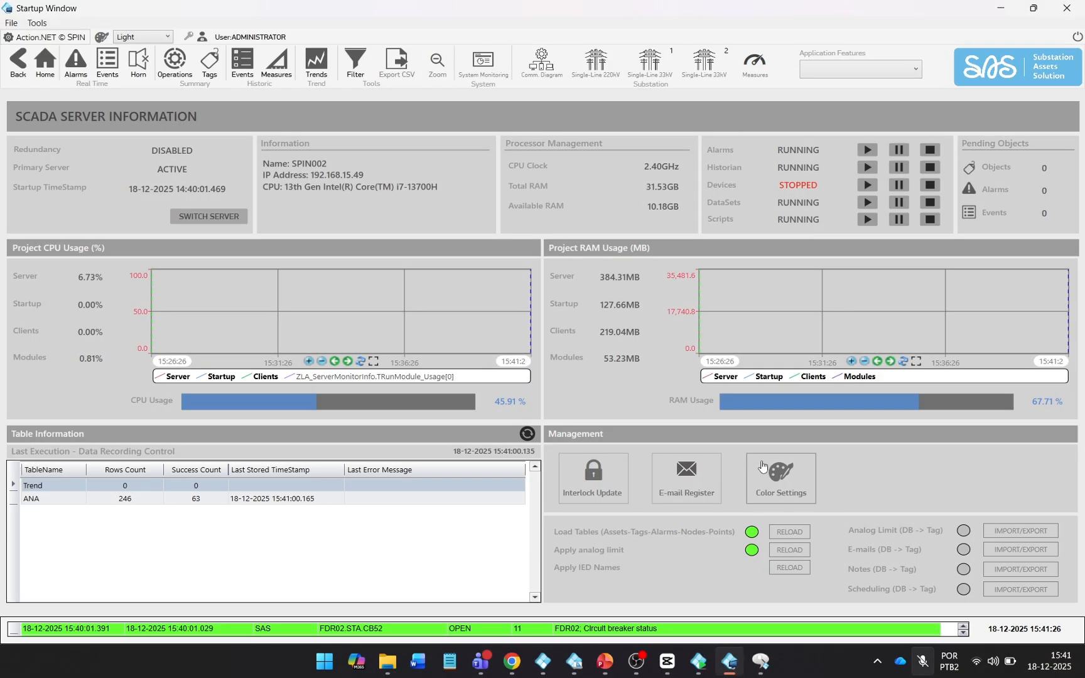
click(780, 474)
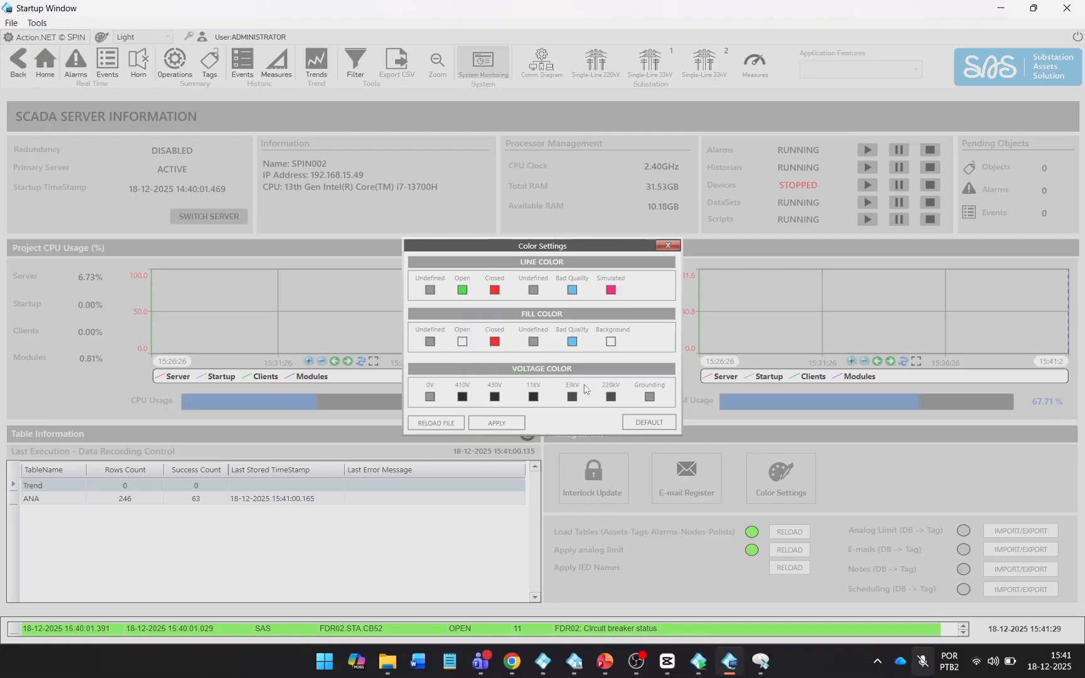
Make the Closed fill colour blue and view it on the 220kV diagram.
click(493, 342)
click(475, 232)
click(417, 352)
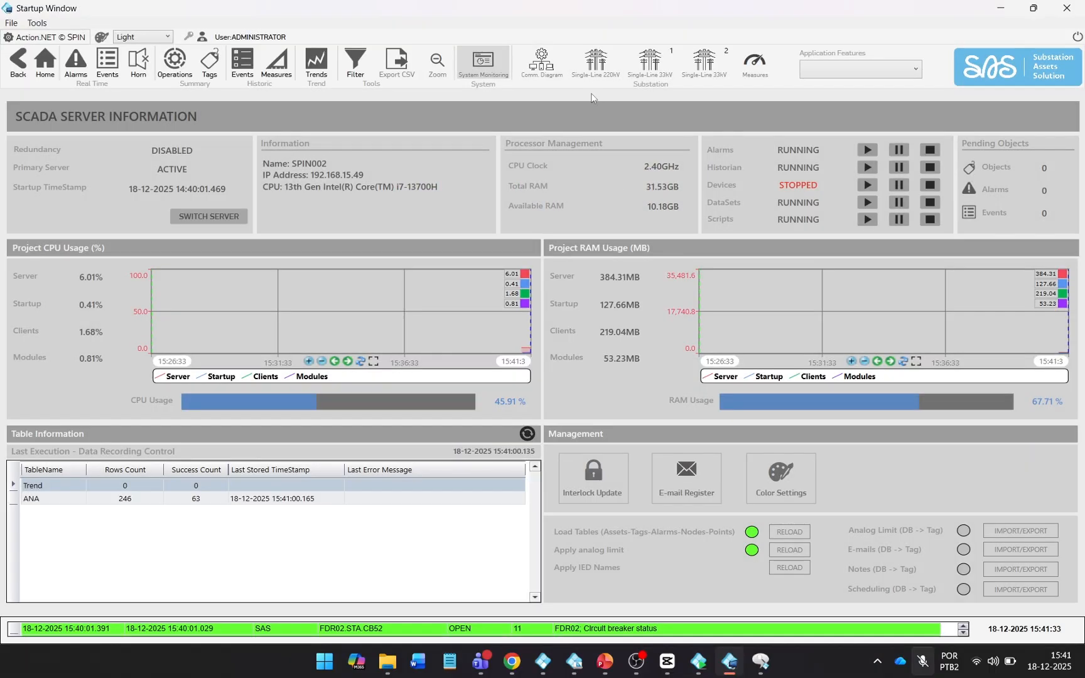
click(594, 68)
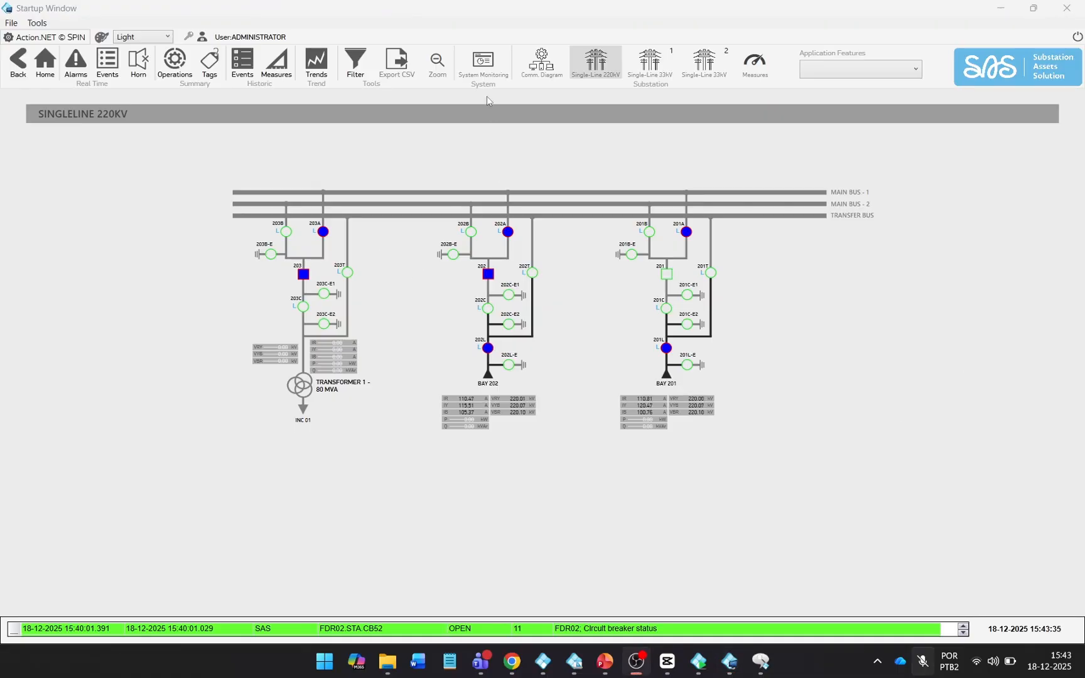
click(483, 68)
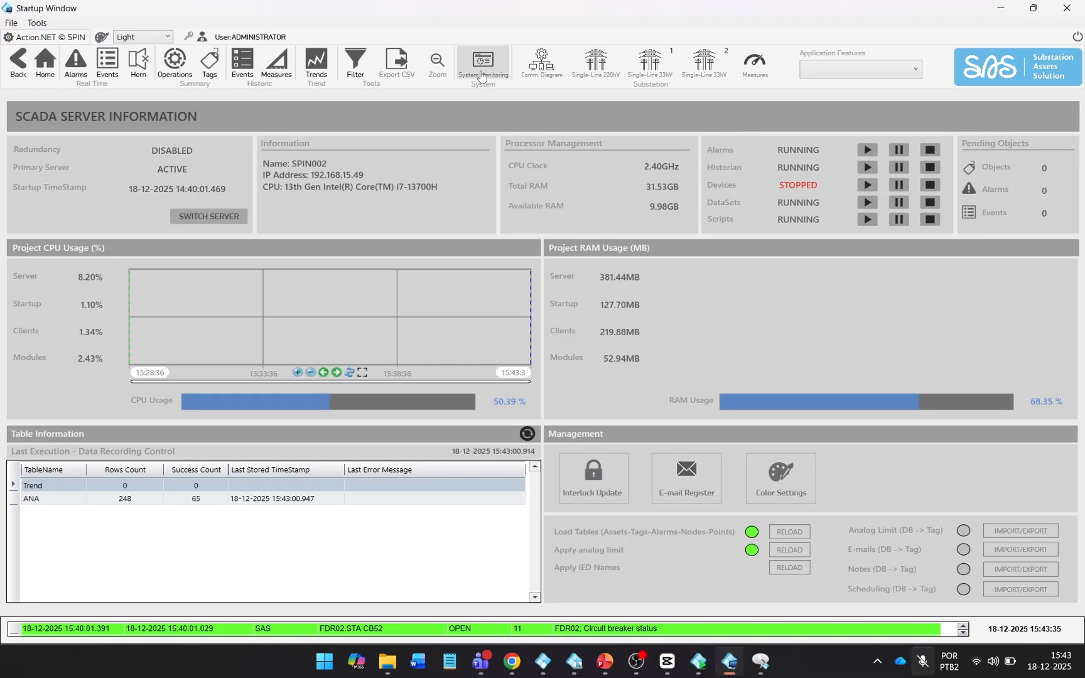
Reset Color Settings to DEFAULT and recheck the 220kV single-line diagram.
click(783, 477)
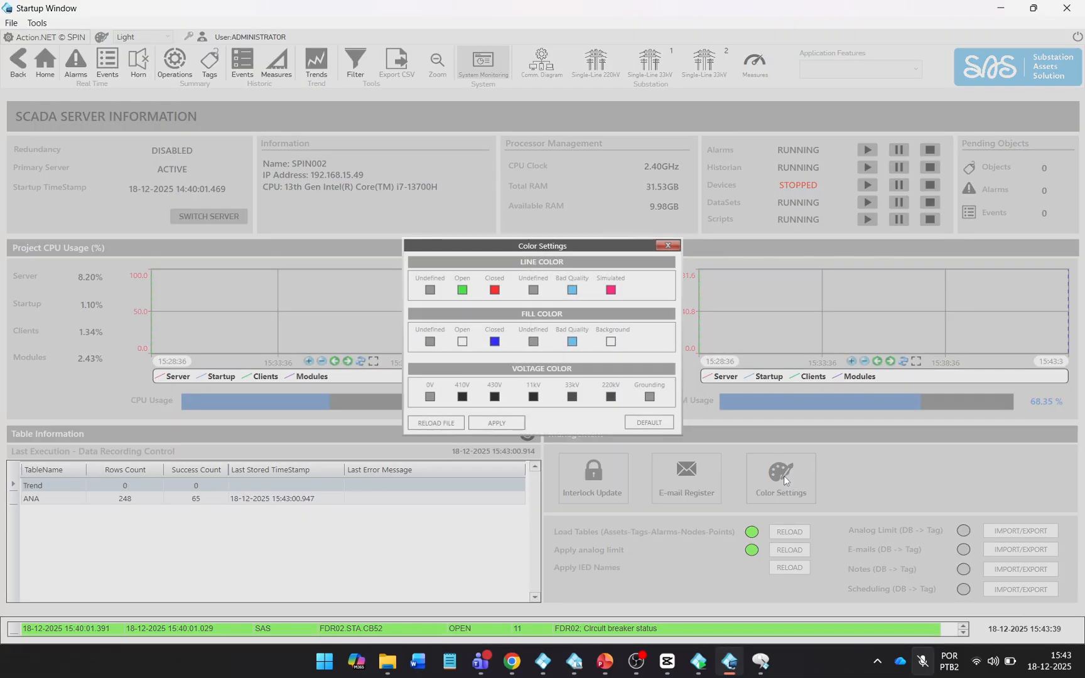
click(647, 424)
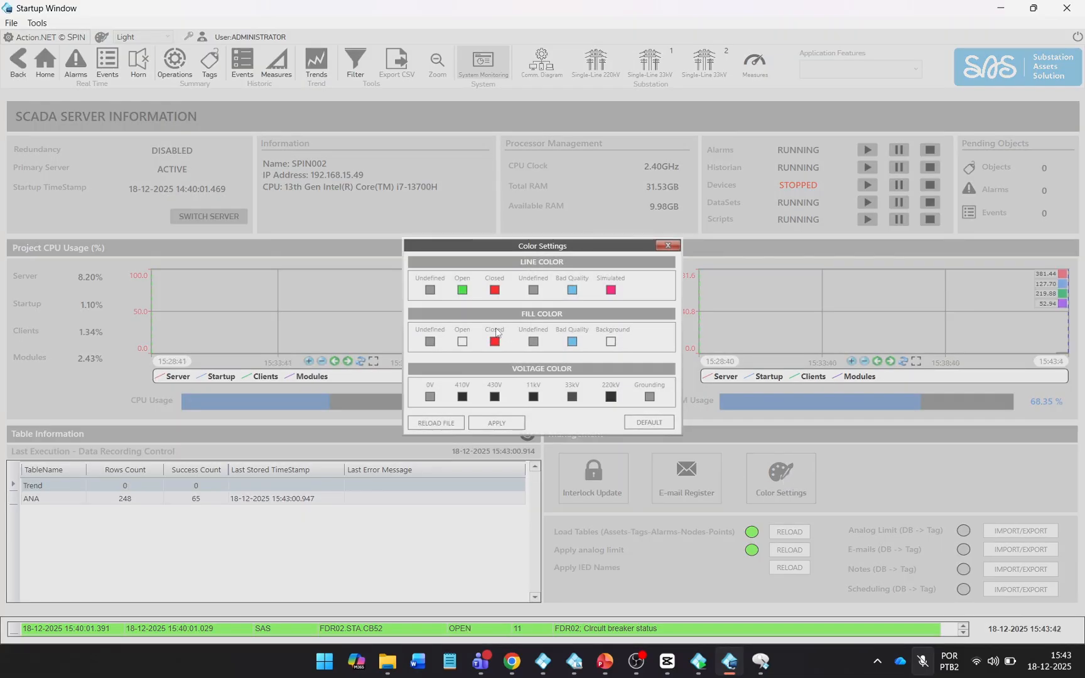
click(668, 245)
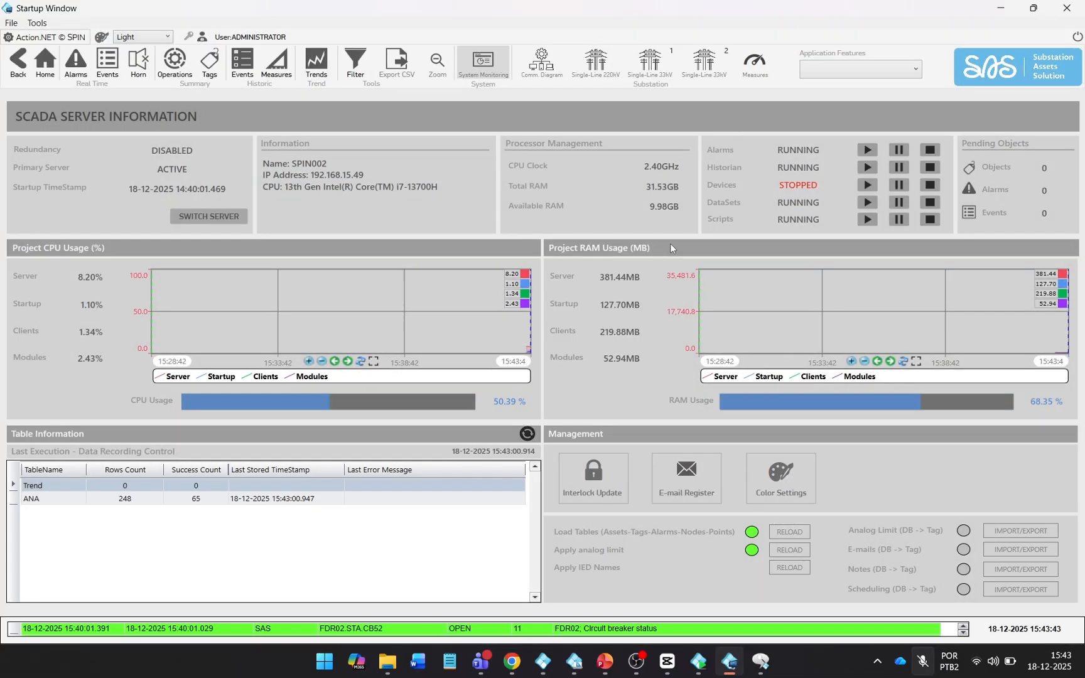
click(595, 63)
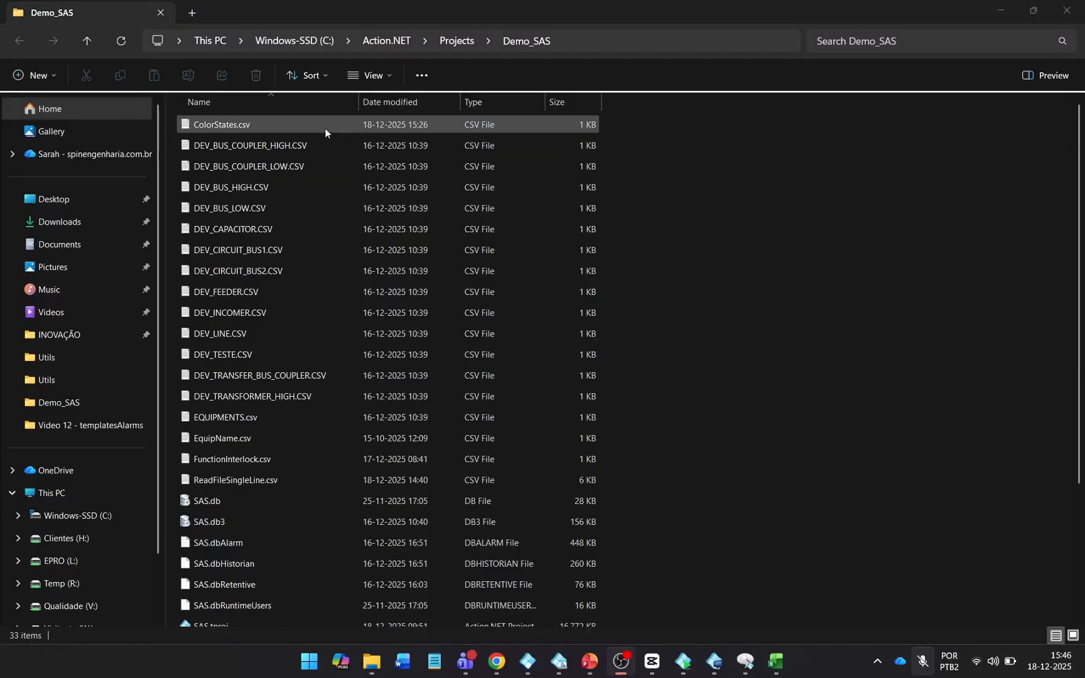
Set D5 of ColorStates.csv to #FF00FF80 in Excel, then save and close.
click(324, 129)
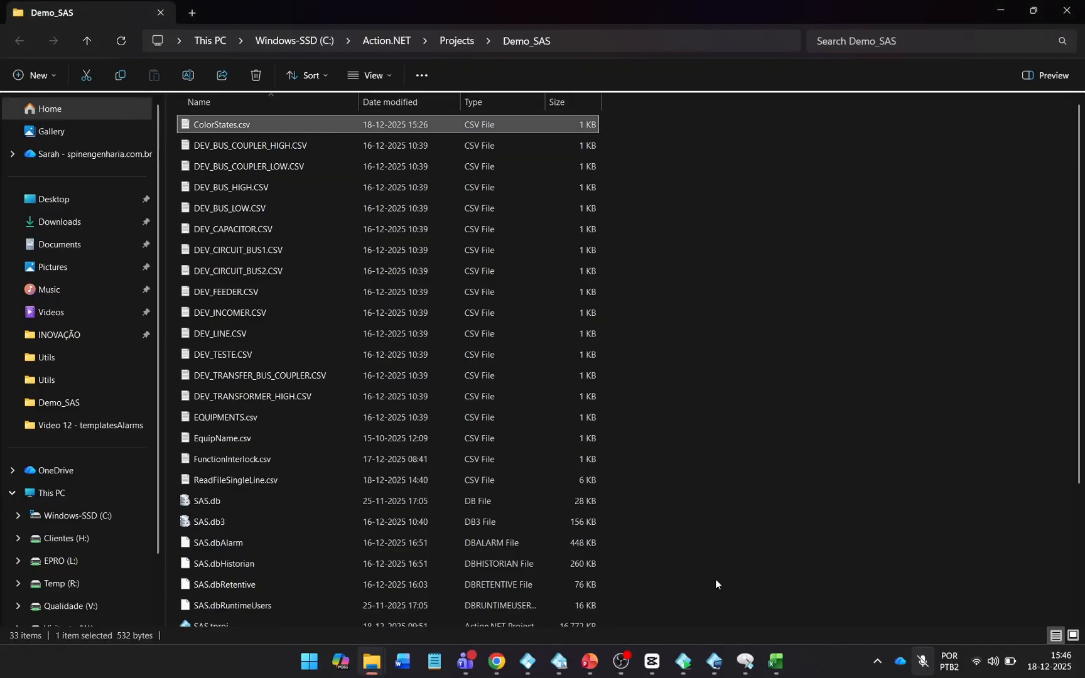
click(775, 663)
double_click(164, 249)
double_click(165, 250)
text(FF00FF80)
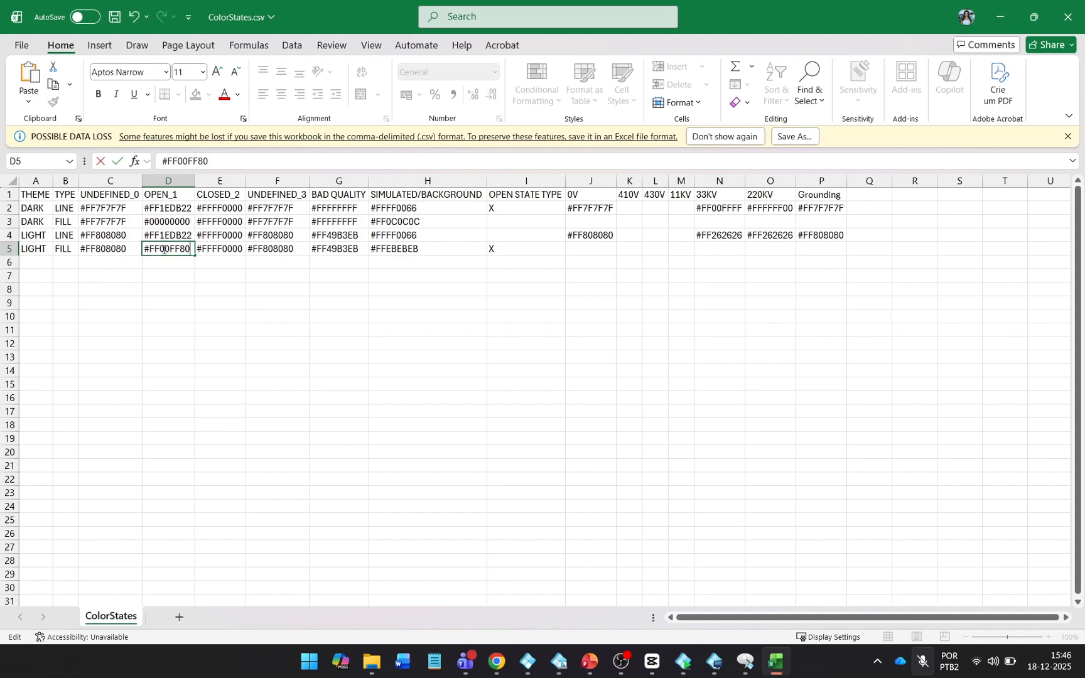
key(Return)
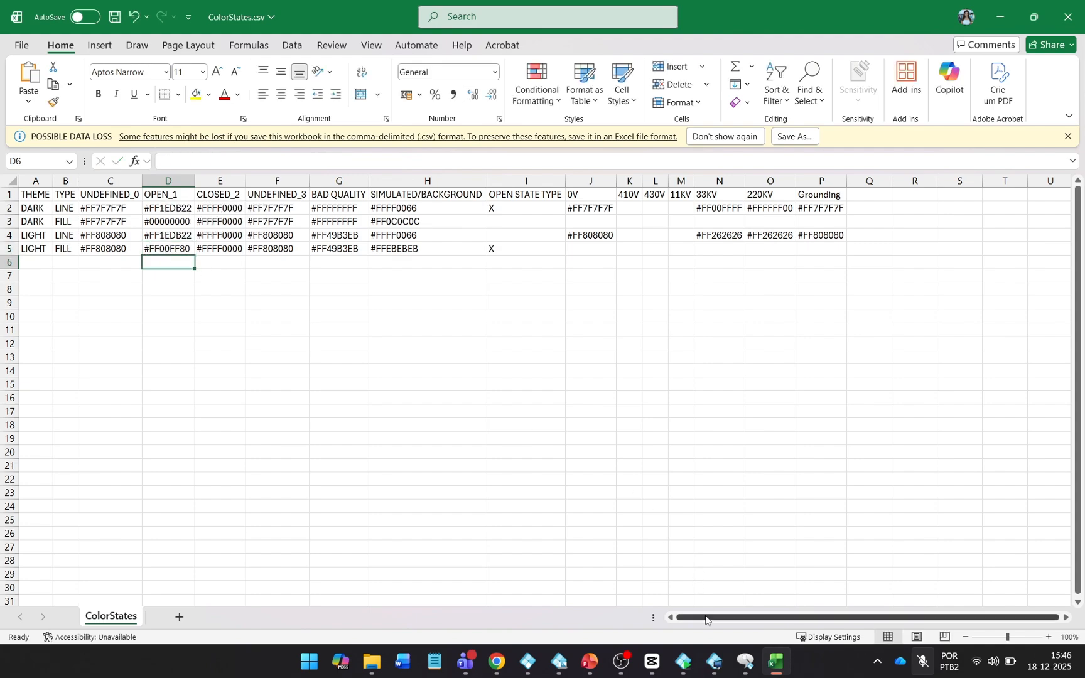
key(ctrl+s)
click(1068, 14)
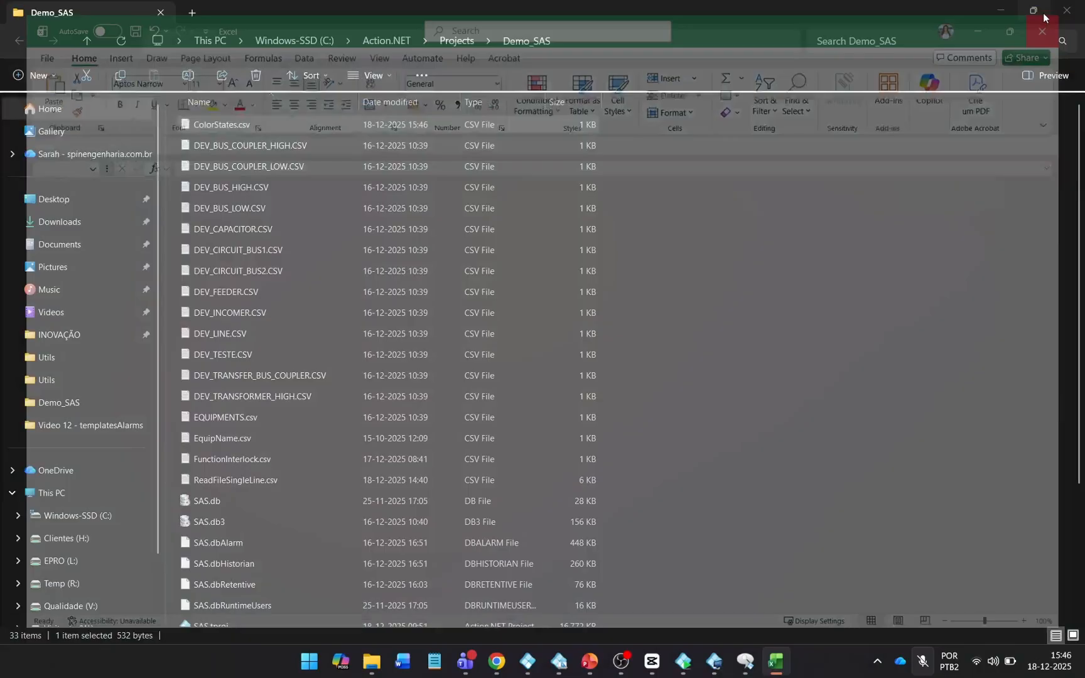
Reload the colours from the CSV file in Action.NET and view the 220kV diagram.
click(729, 661)
click(475, 69)
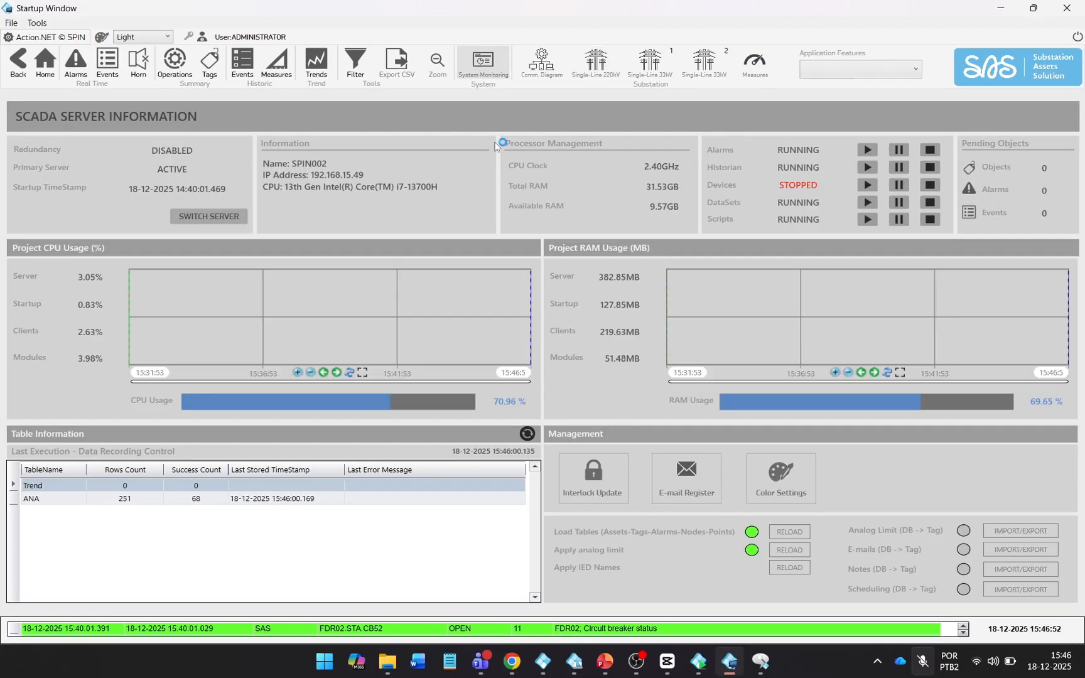
click(778, 477)
click(436, 424)
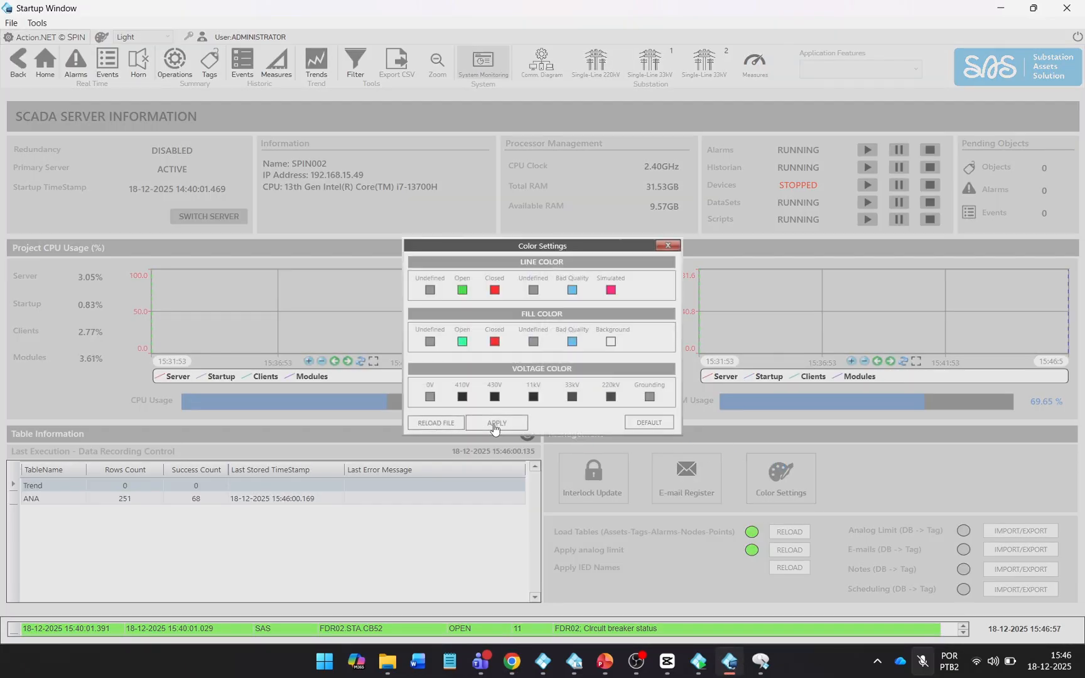
click(668, 246)
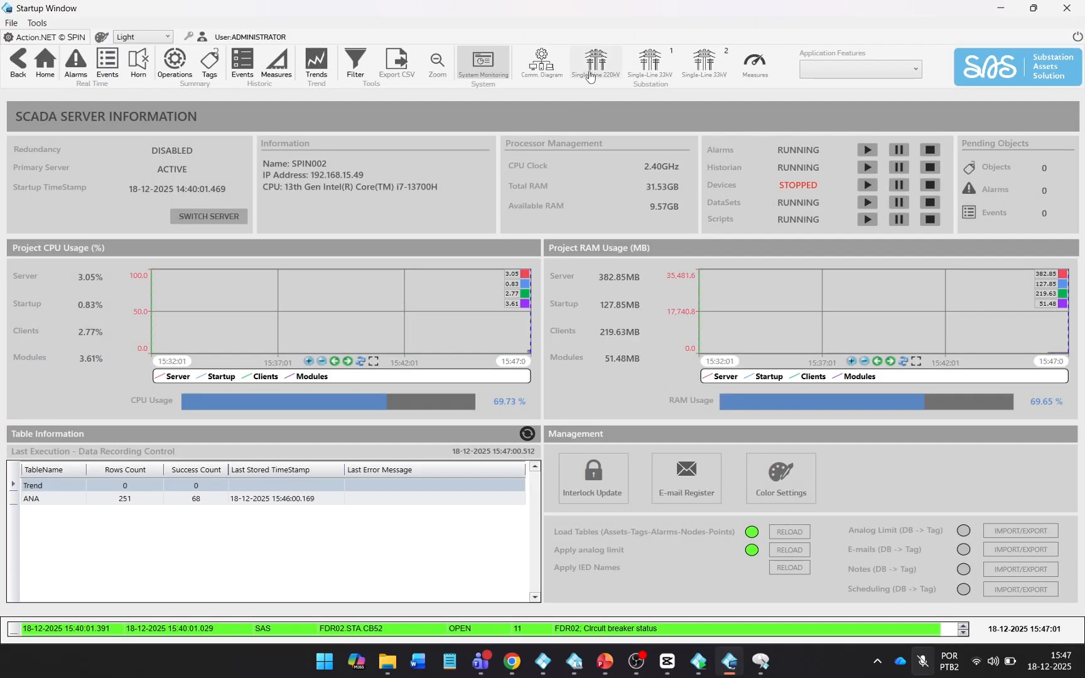
click(590, 75)
click(482, 66)
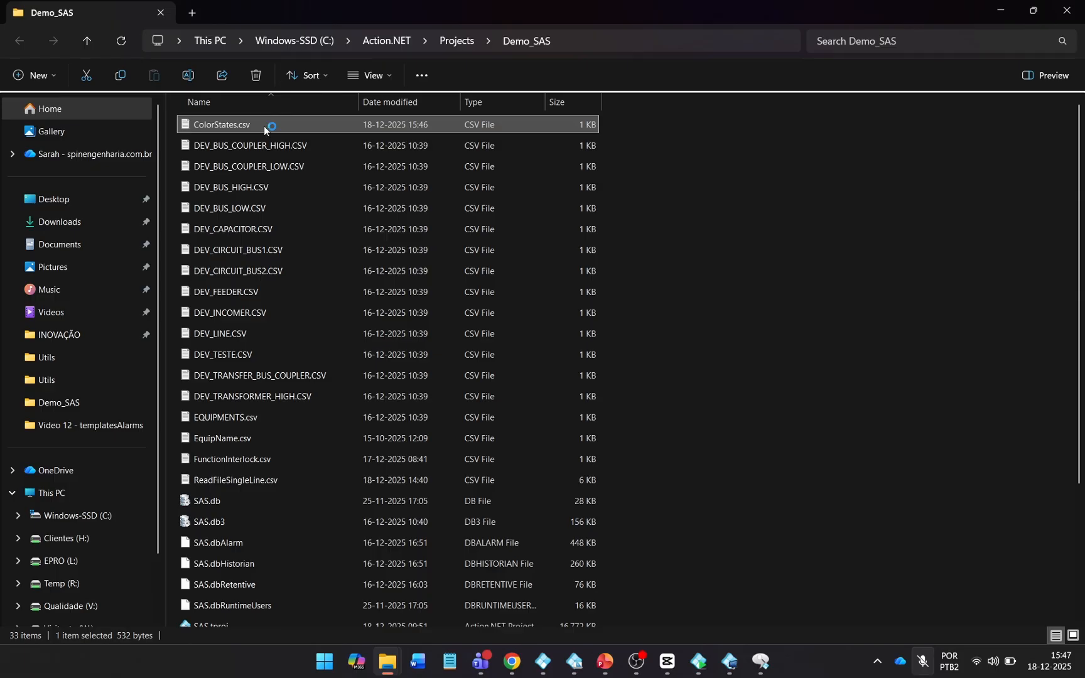
Restore the light-theme open fill to #00000000, save, and reopen Color Settings.
right_click(276, 126)
click(651, 203)
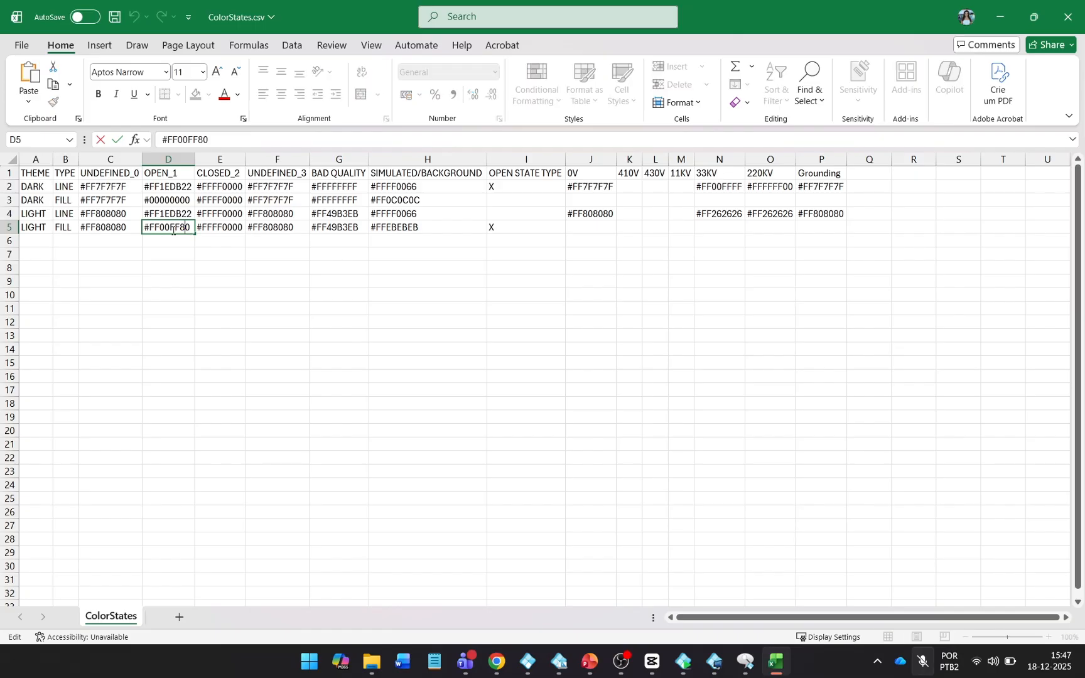
double_click(168, 200)
double_click(168, 200)
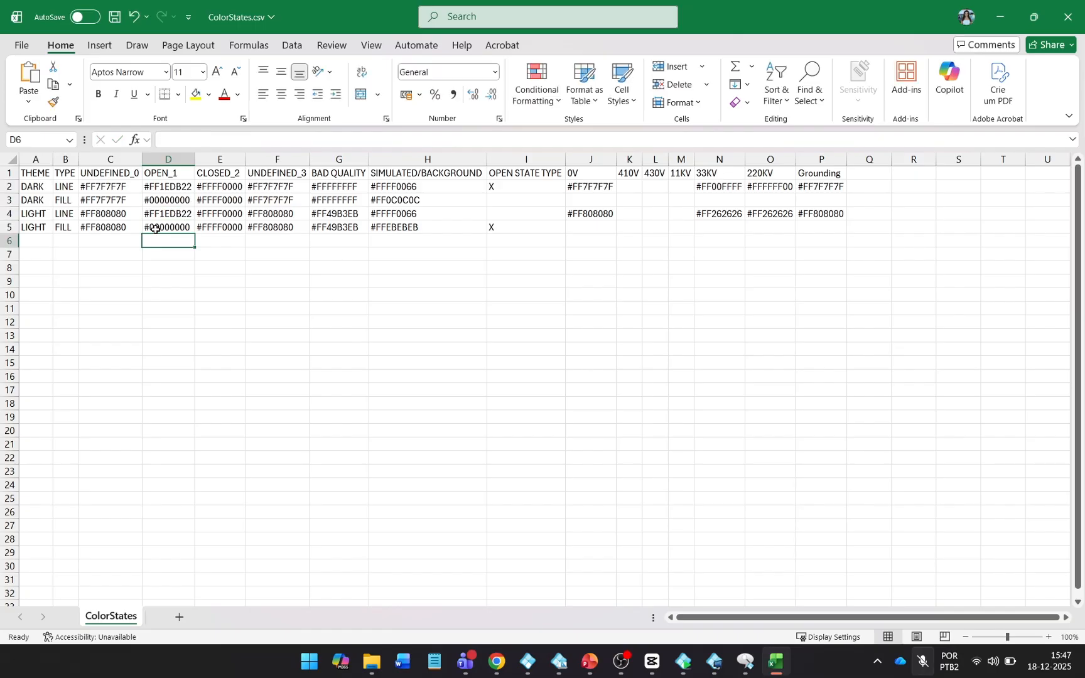
key(ctrl+s)
click(1067, 17)
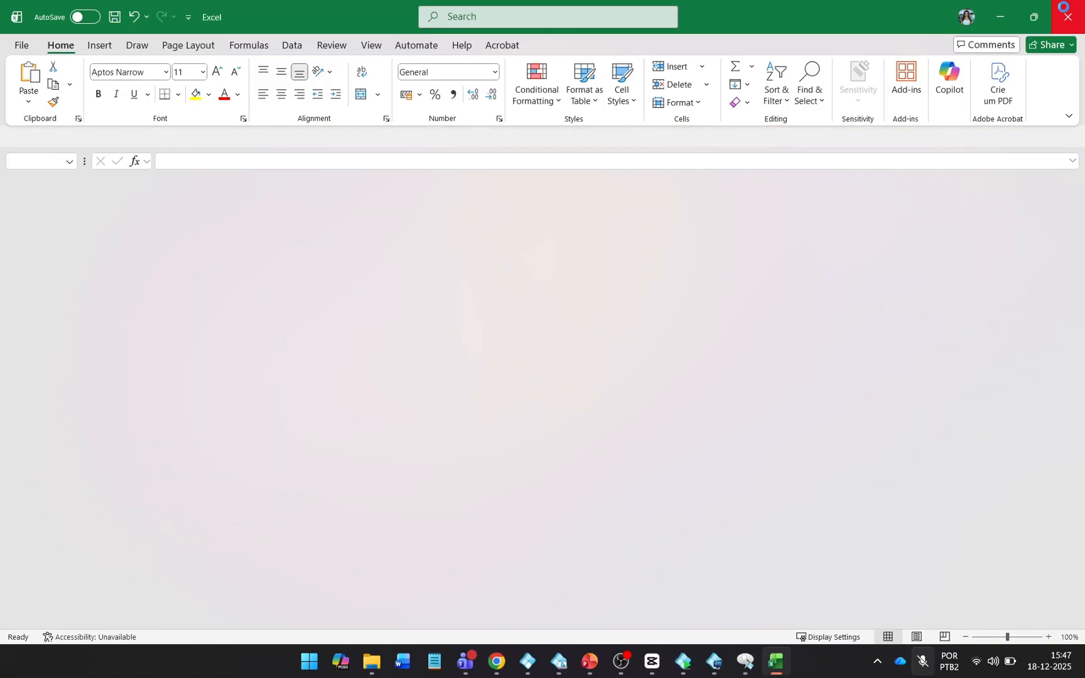
click(727, 664)
click(788, 472)
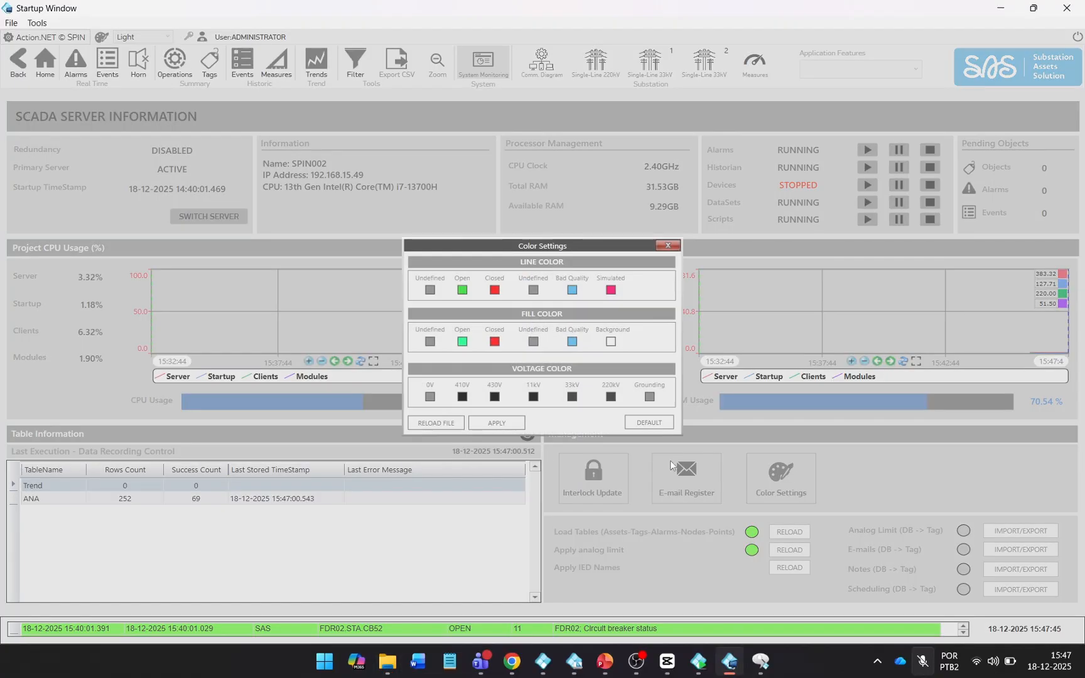
Reload the state colours from the CSV file and view them on the 220kV single-line diagram.
click(452, 426)
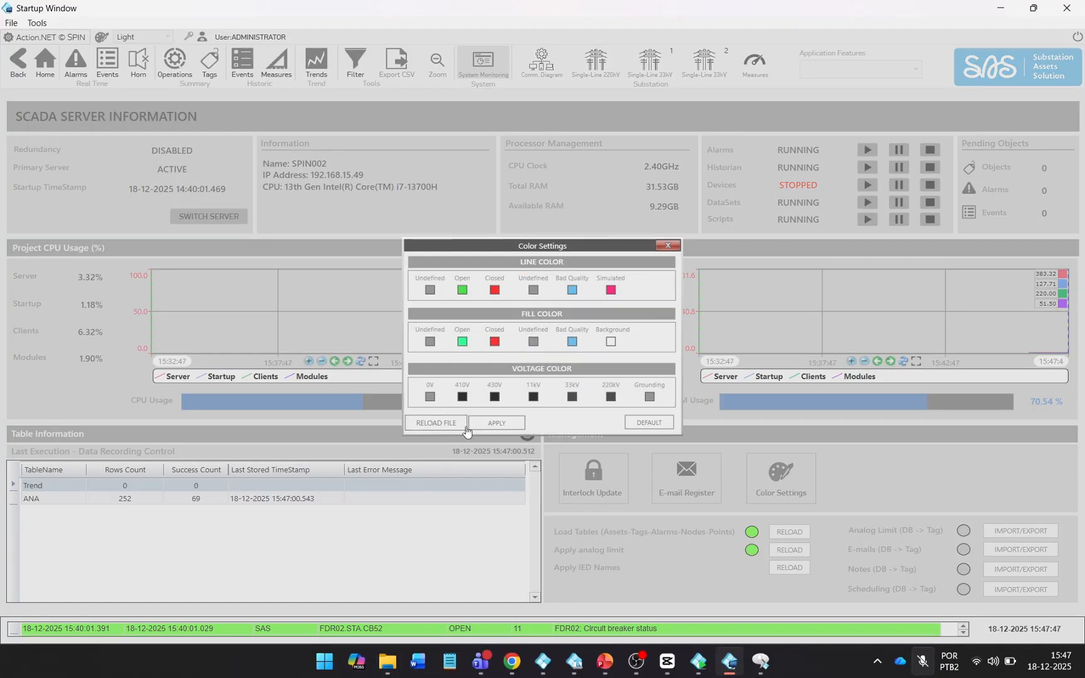
click(668, 245)
click(596, 63)
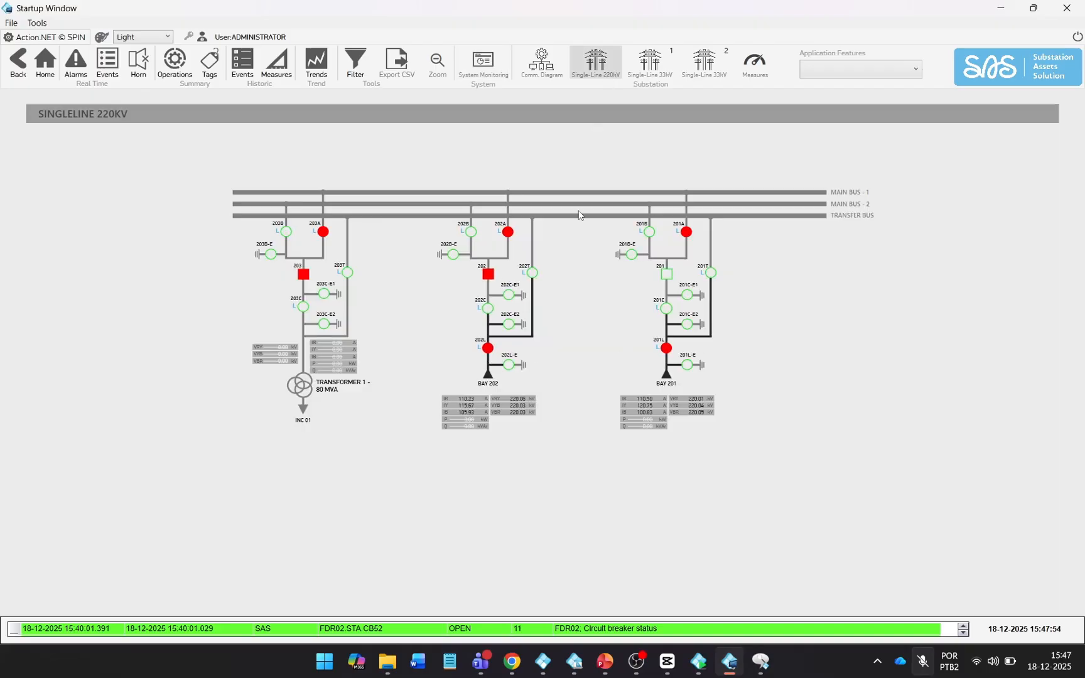
Set the closed-breaker fill colour to dark blue and check it on the 220kV diagram.
click(501, 70)
click(781, 478)
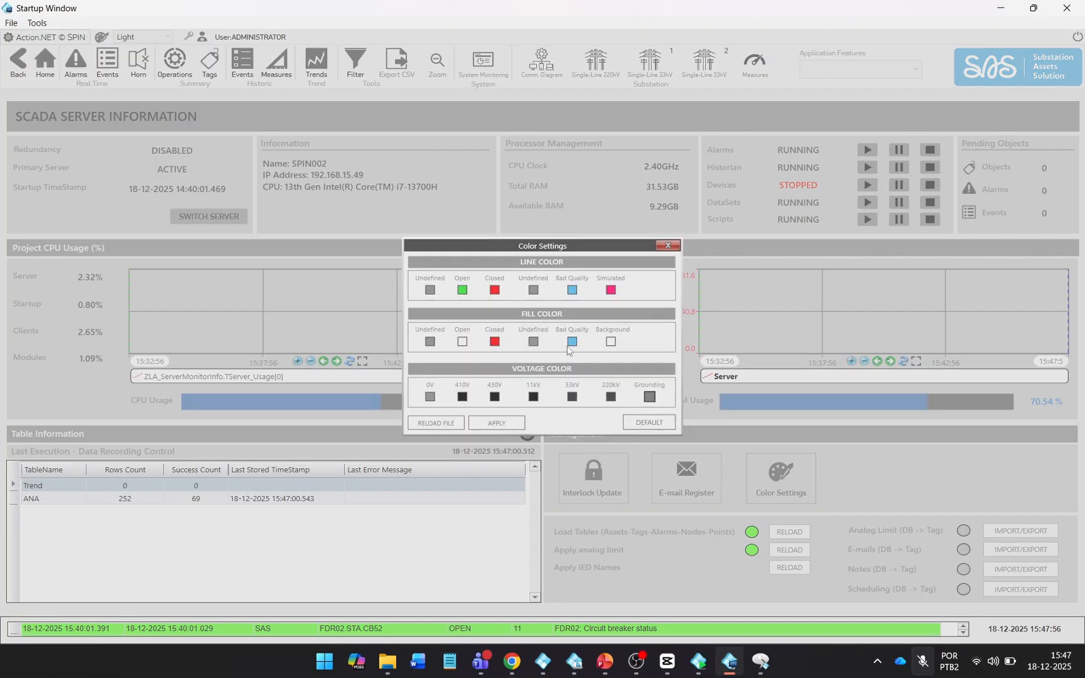
click(496, 343)
click(487, 226)
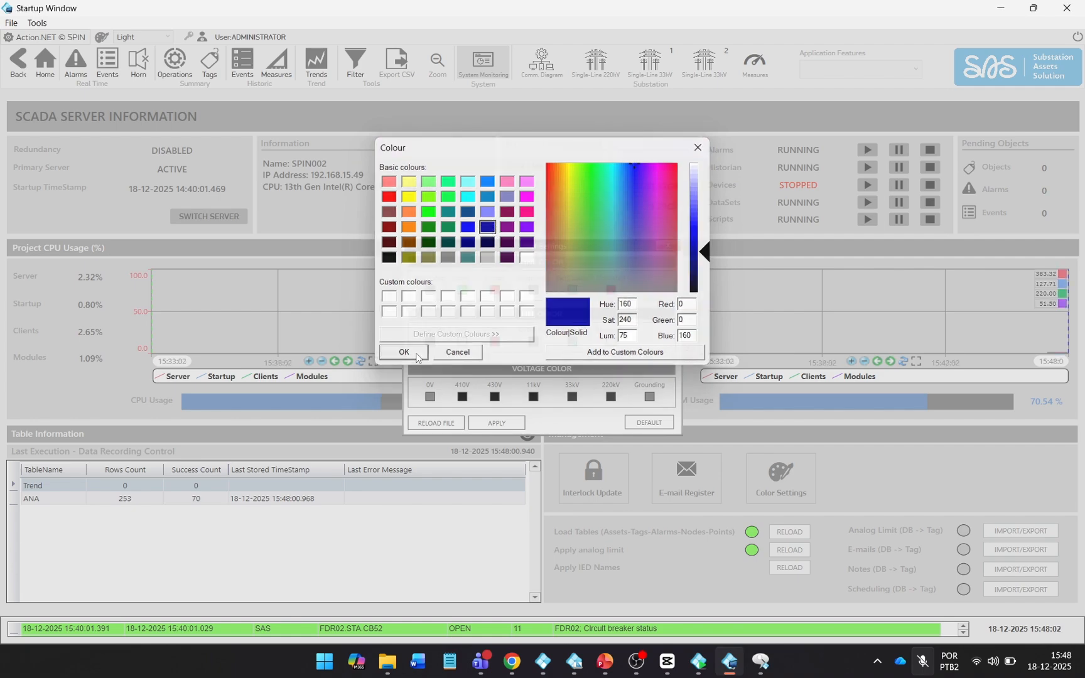
click(403, 352)
click(596, 63)
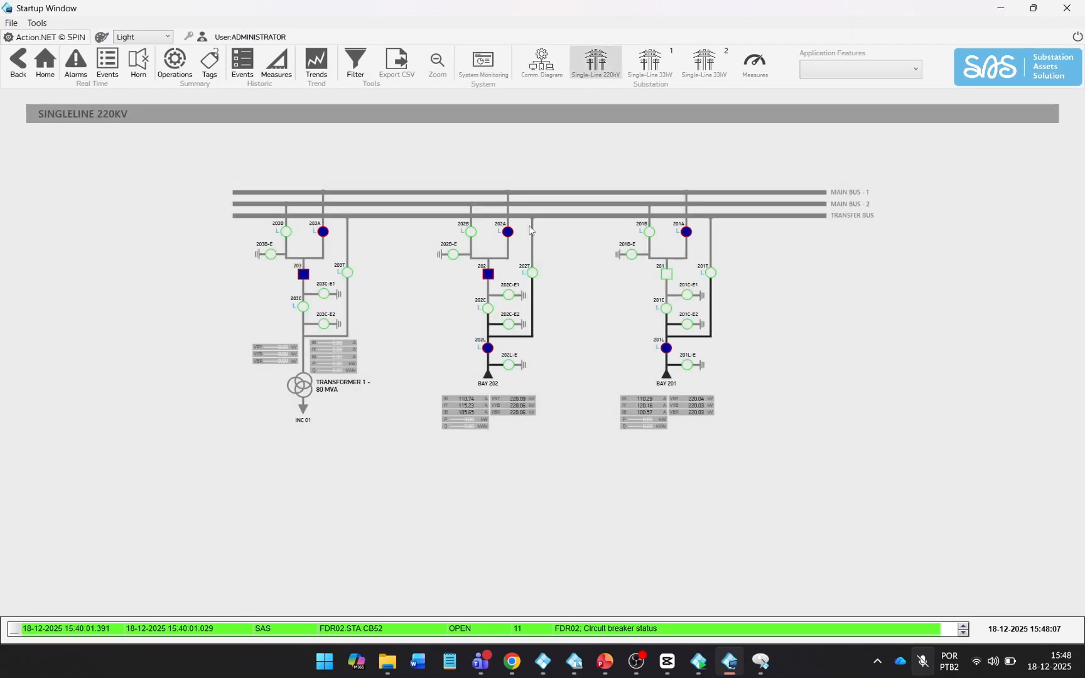
Restore the default state colours, recheck the 220kV diagram, and return to the tag templates.
click(493, 68)
click(781, 477)
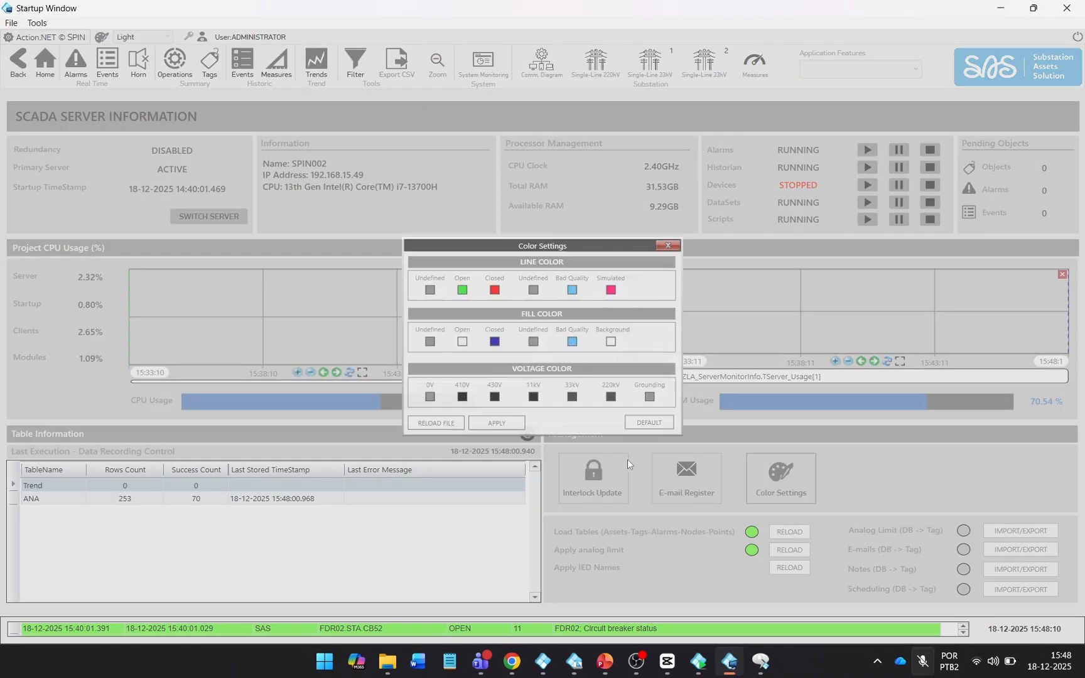
click(647, 422)
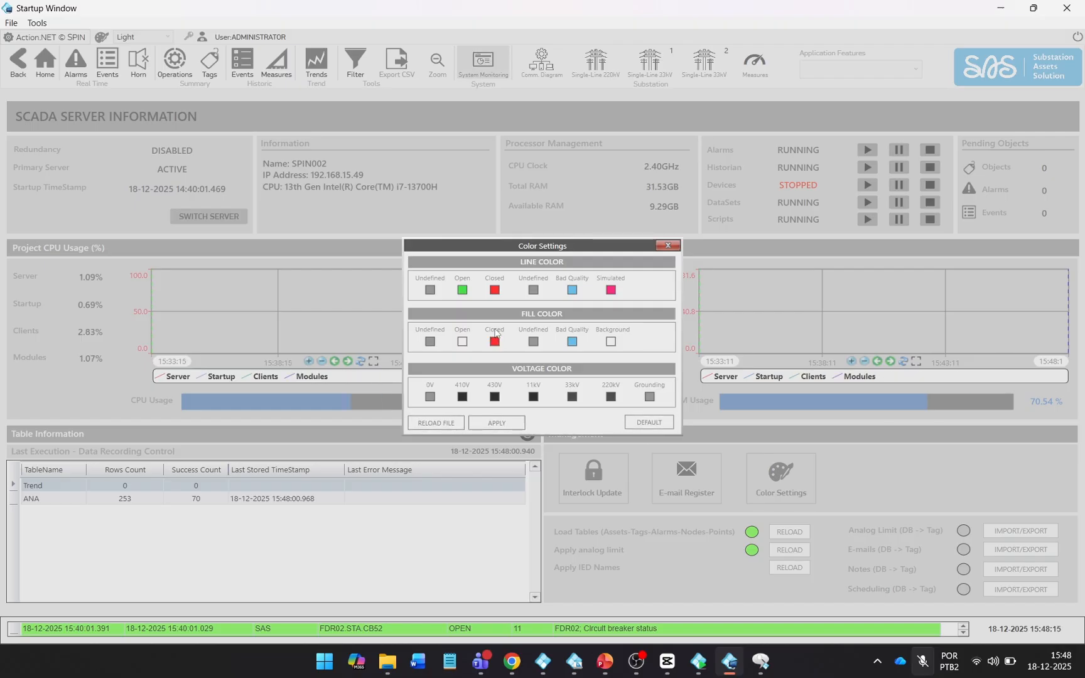
click(654, 249)
click(595, 63)
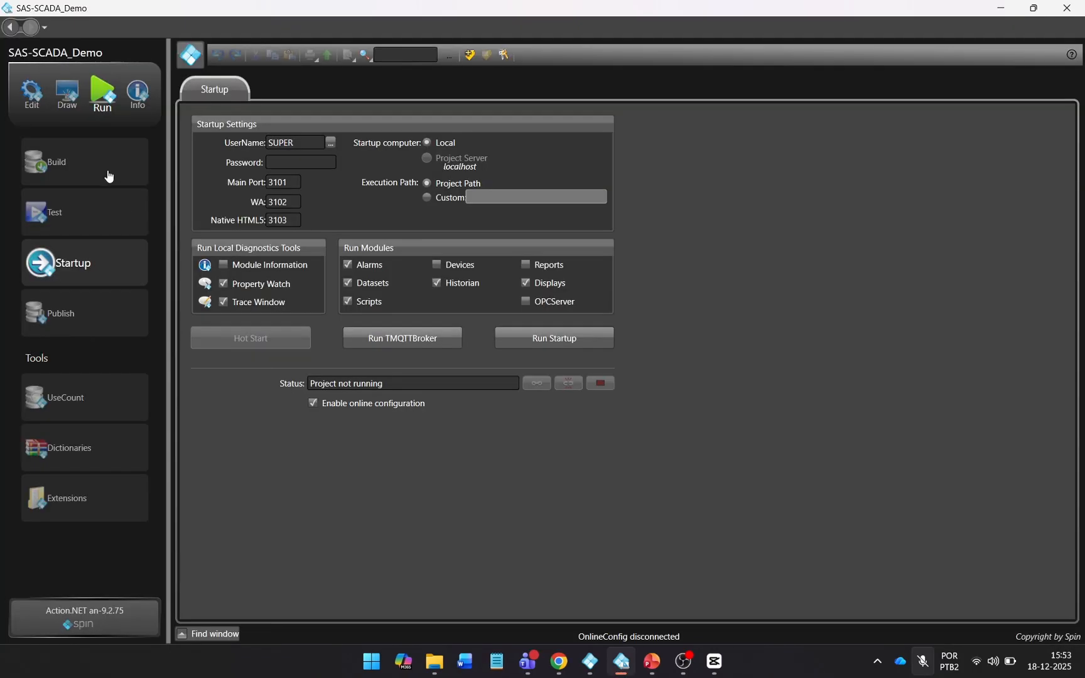
click(31, 91)
In the ZLAT_Displays template, change the Theme start value from Dark to Light.
click(288, 125)
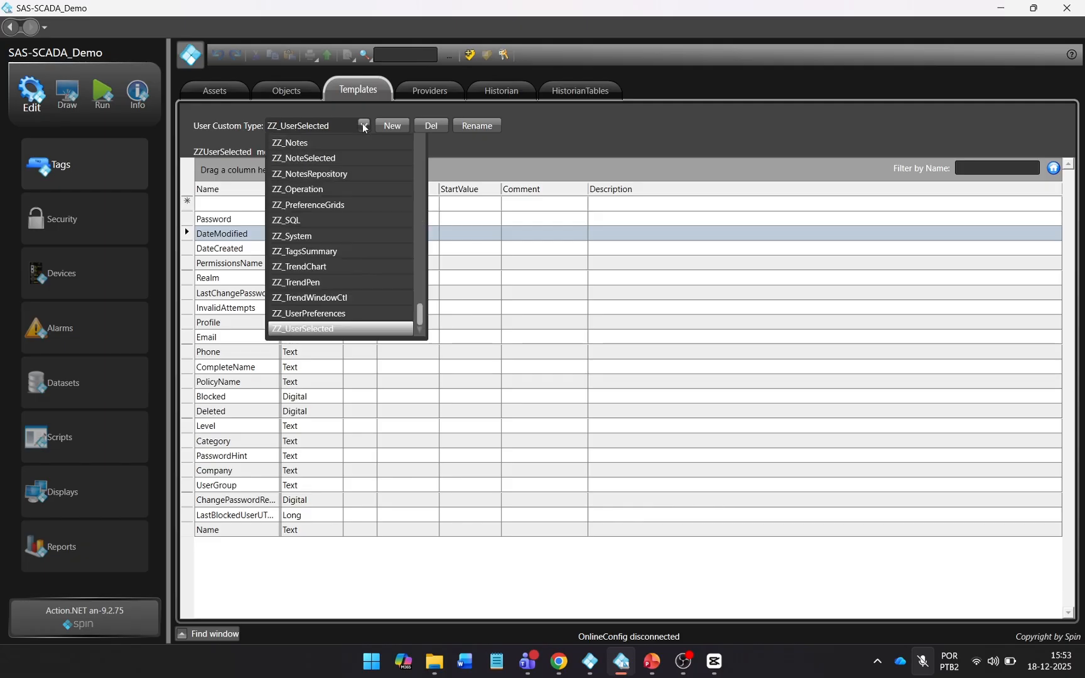
scroll(365, 222, up, 2)
scroll(365, 222, up, 10)
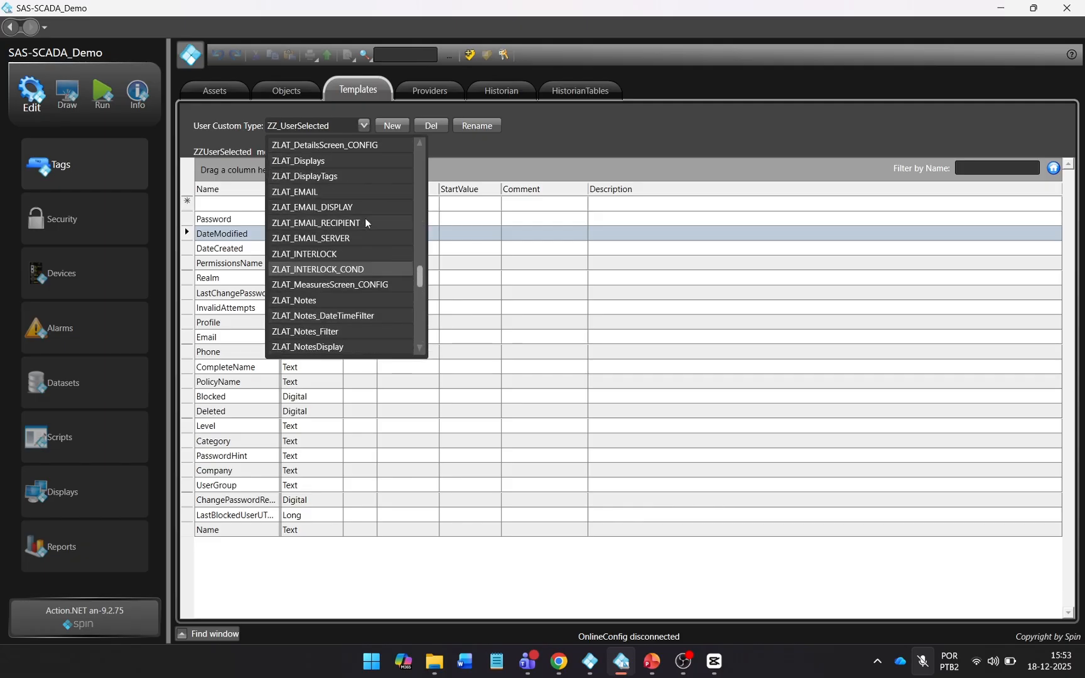
click(320, 254)
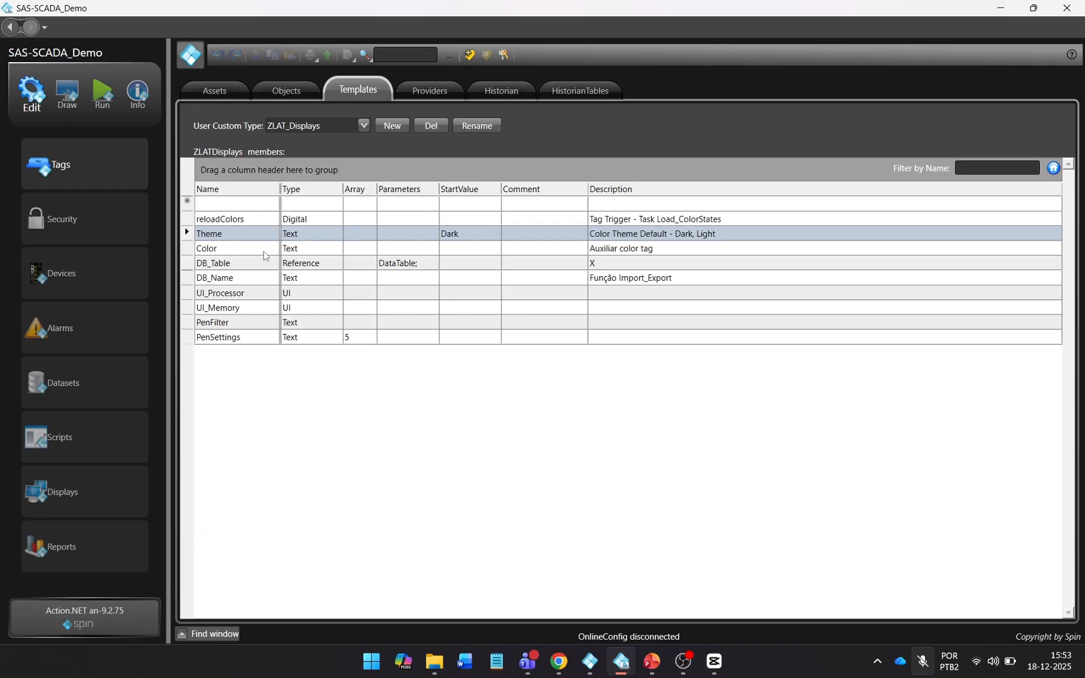
click(472, 234)
key(Caps_Lock)
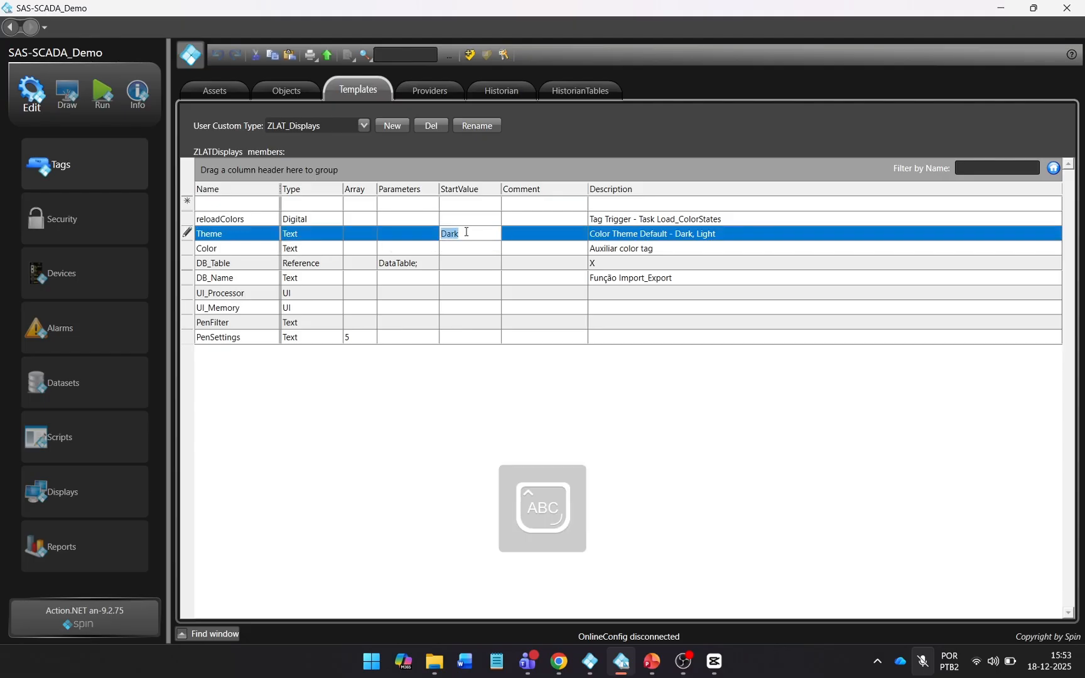
text(Light)
Start the project runtime and open the 220kV single-line diagram in the light theme.
click(103, 93)
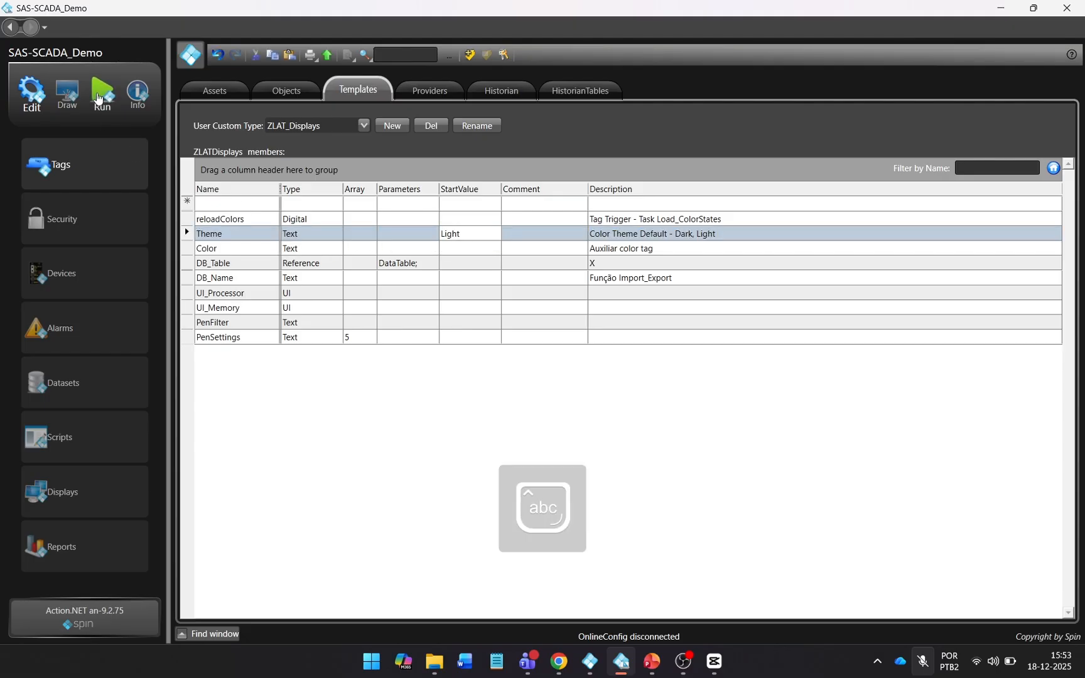
click(539, 340)
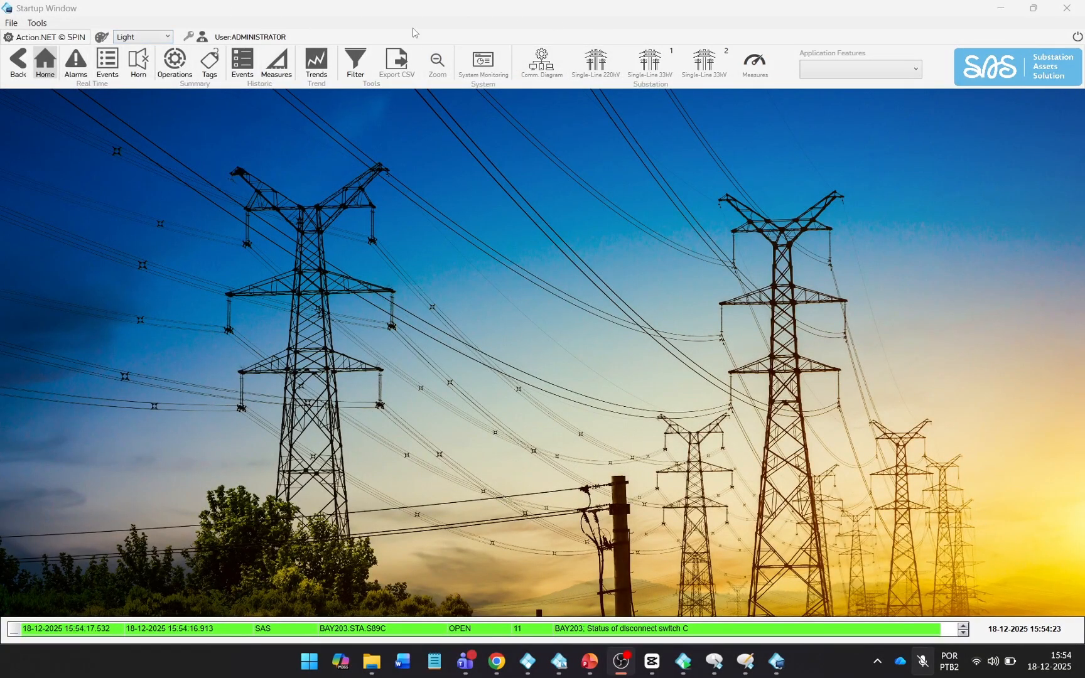
click(596, 63)
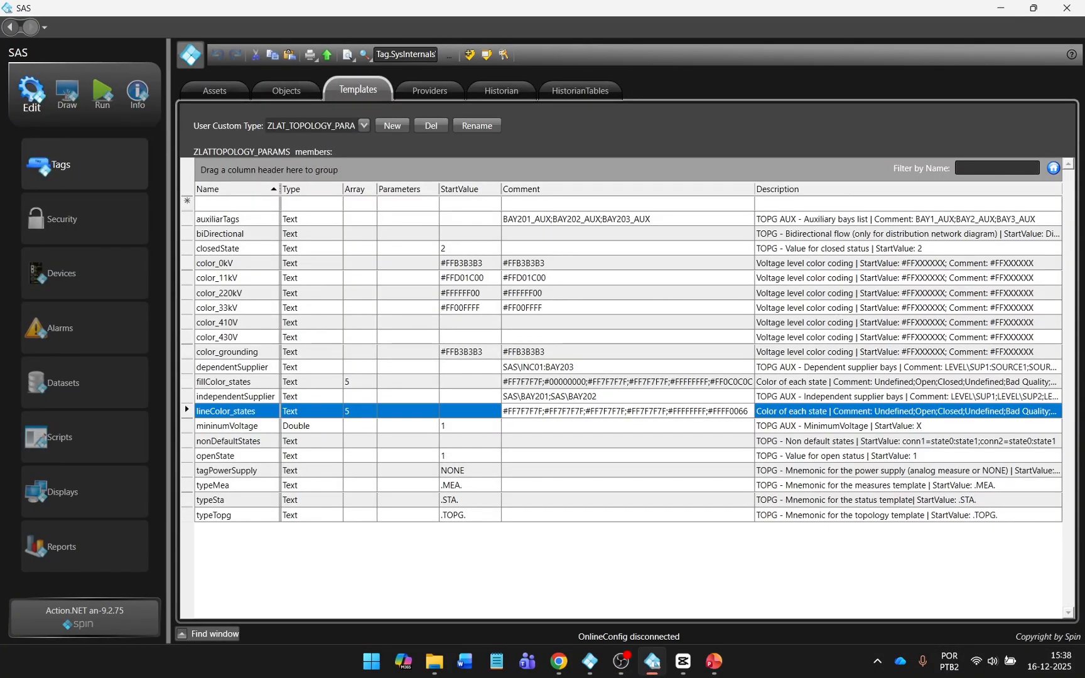
Select the ZLAT_EMAIL_SERVER template type and sort its members by name.
click(365, 125)
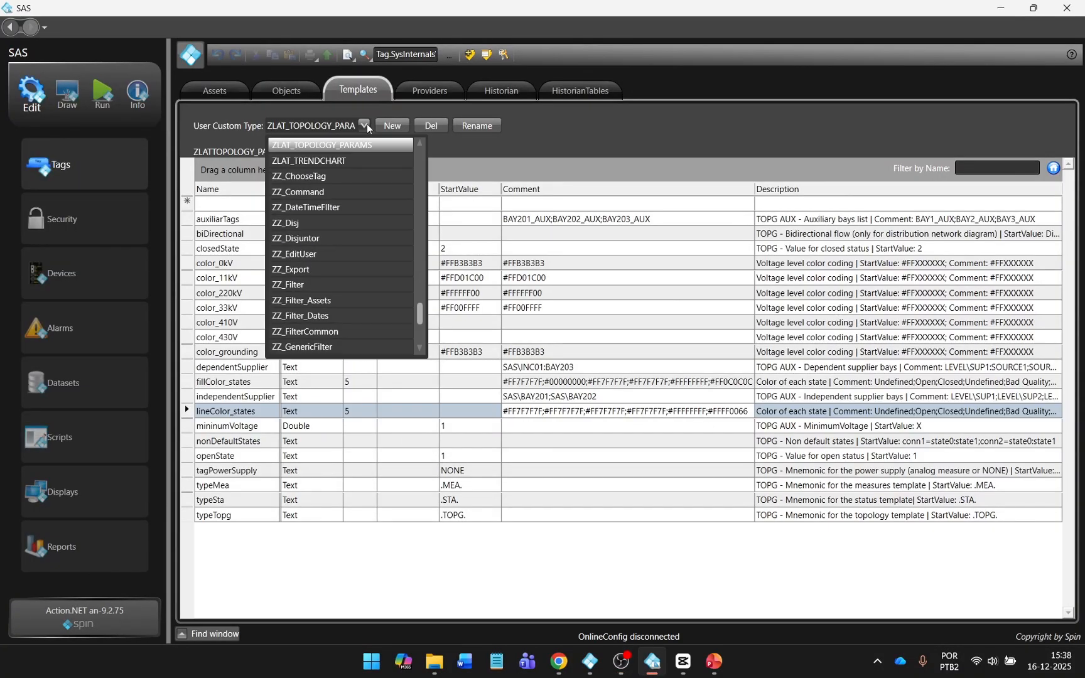
scroll(361, 189, up, 9)
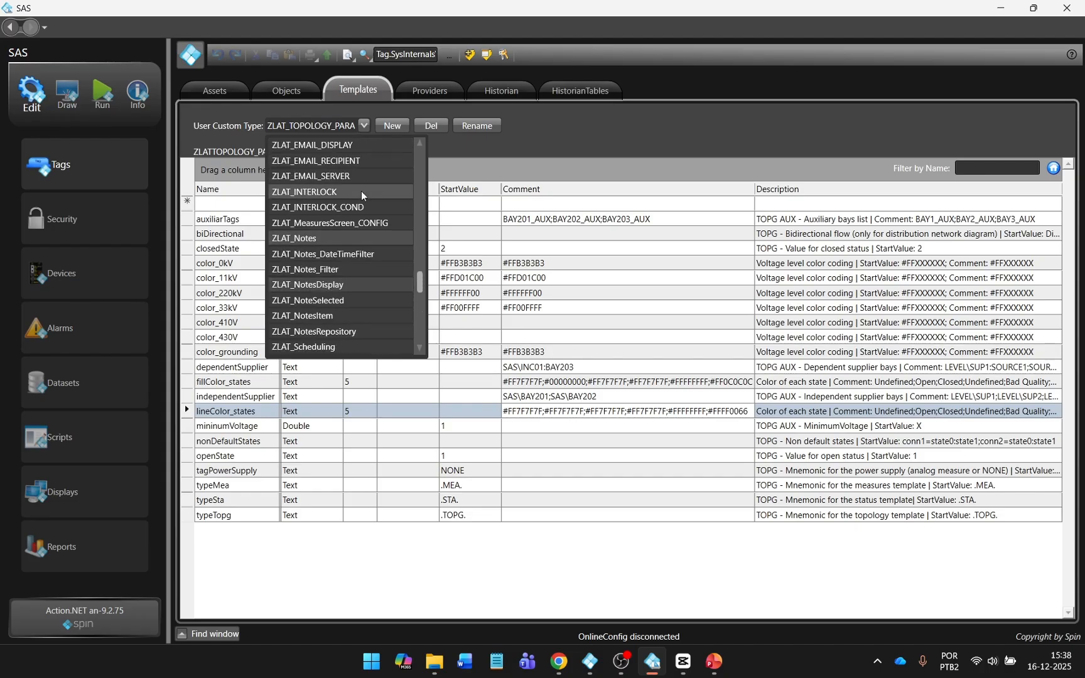
click(356, 222)
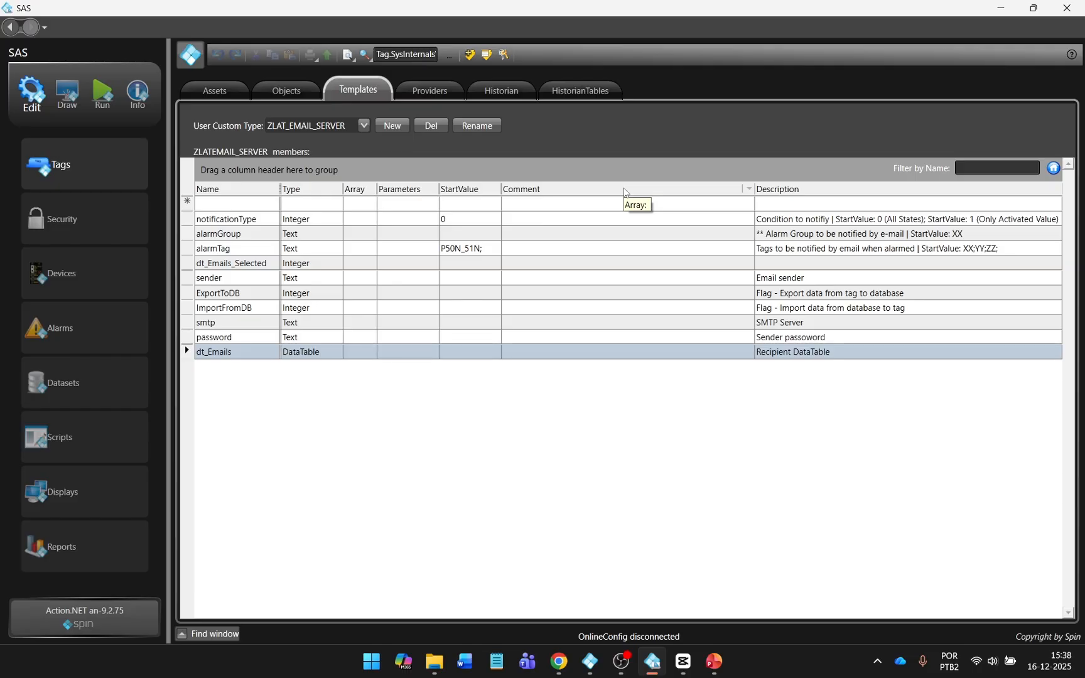
click(257, 190)
Inspect the alarmTag and notificationType members and their descriptions, then go to alarm groups.
click(257, 234)
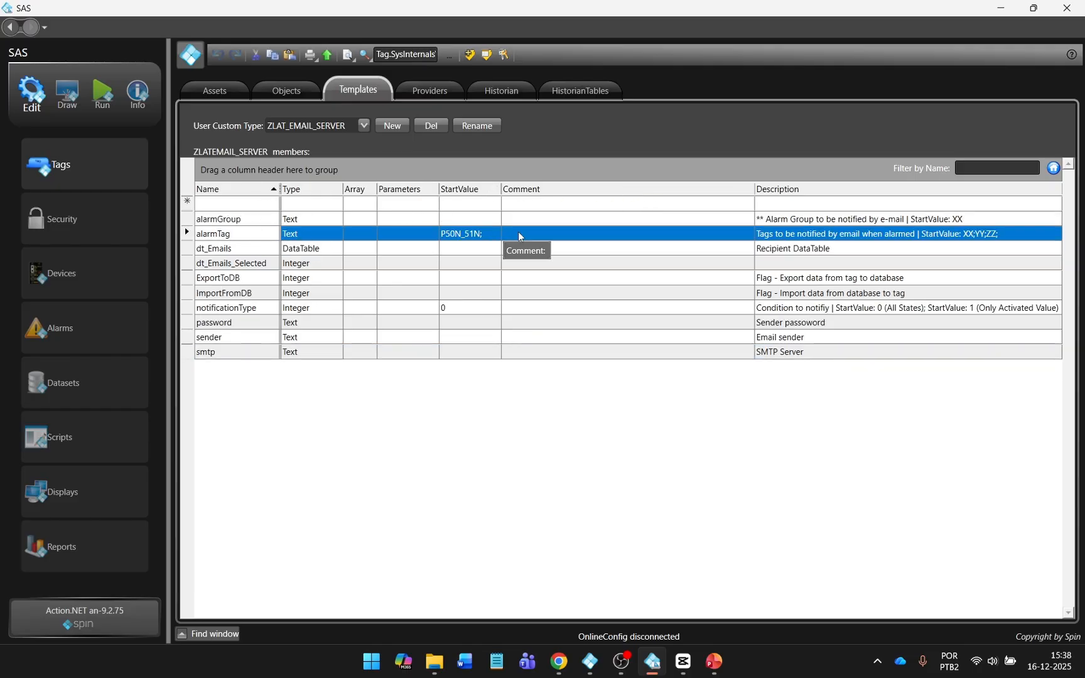
click(467, 238)
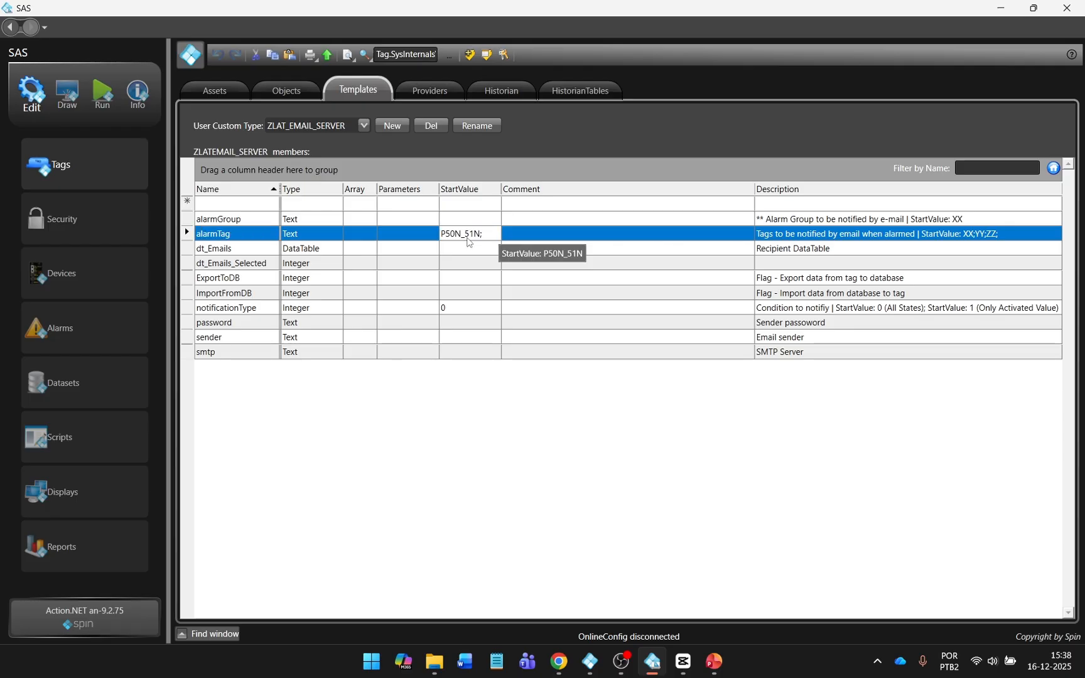
click(468, 308)
drag(754, 188, 610, 187)
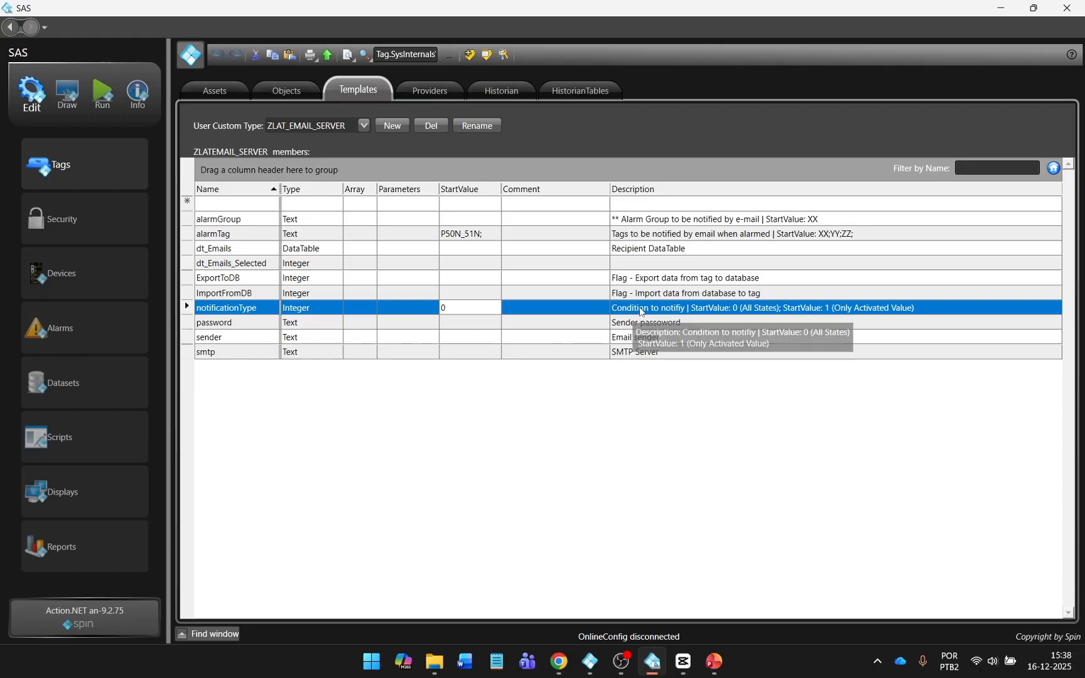
click(639, 308)
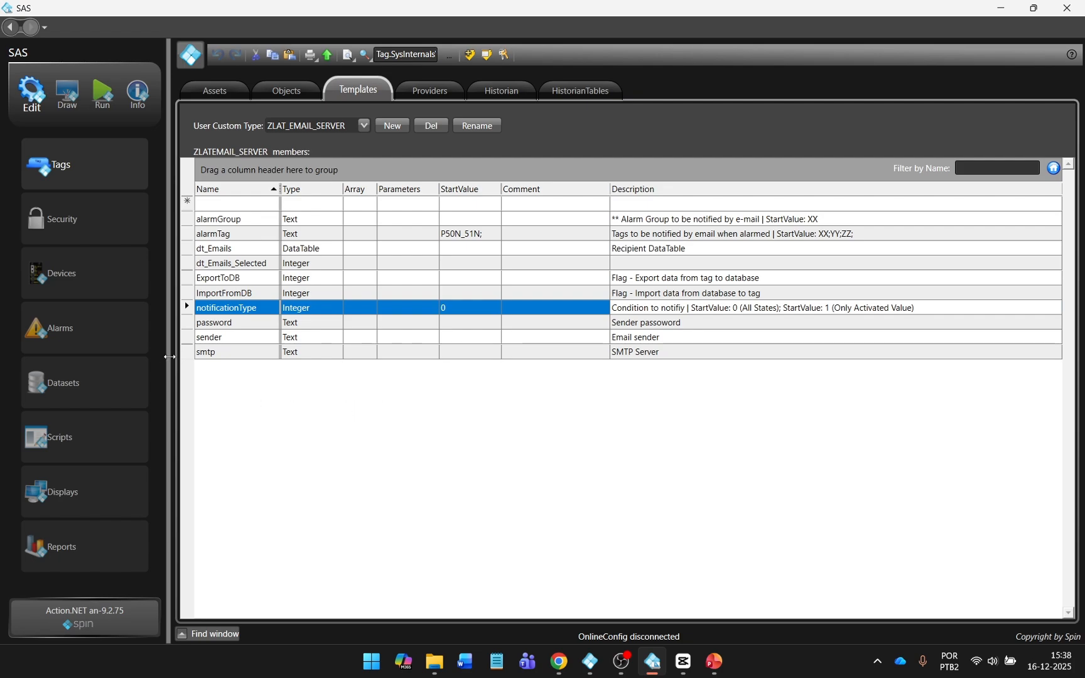
click(133, 340)
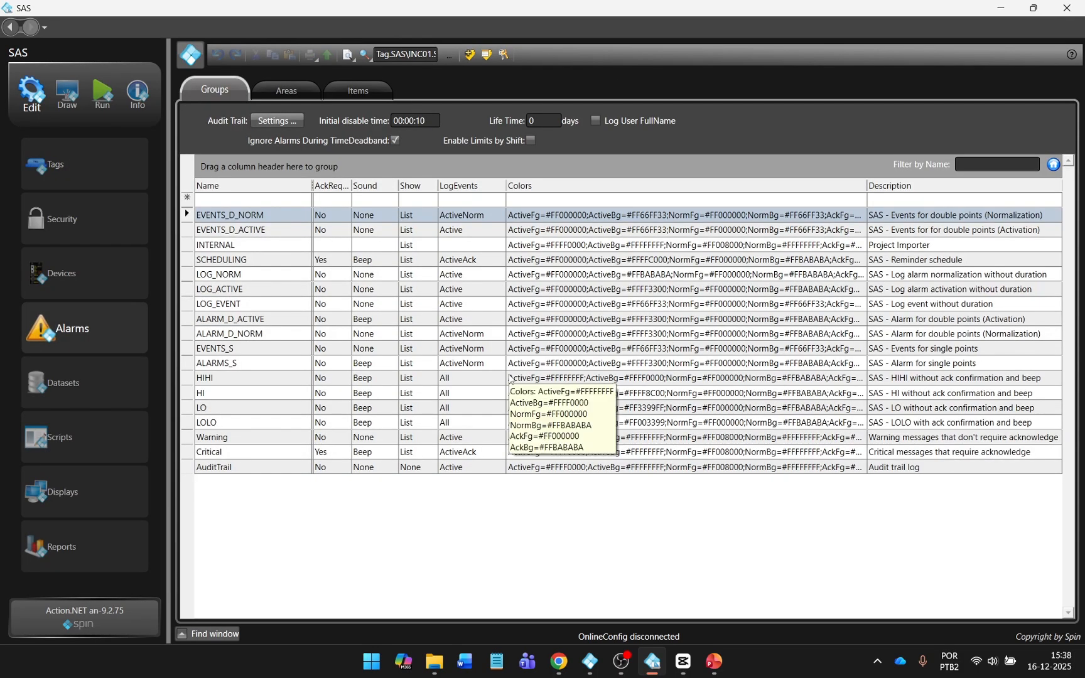
Add the NotificationMethod column and confirm ALARMS_S uses ZLA_Email_Server.AlarmEvents, then go to Startup.
click(508, 363)
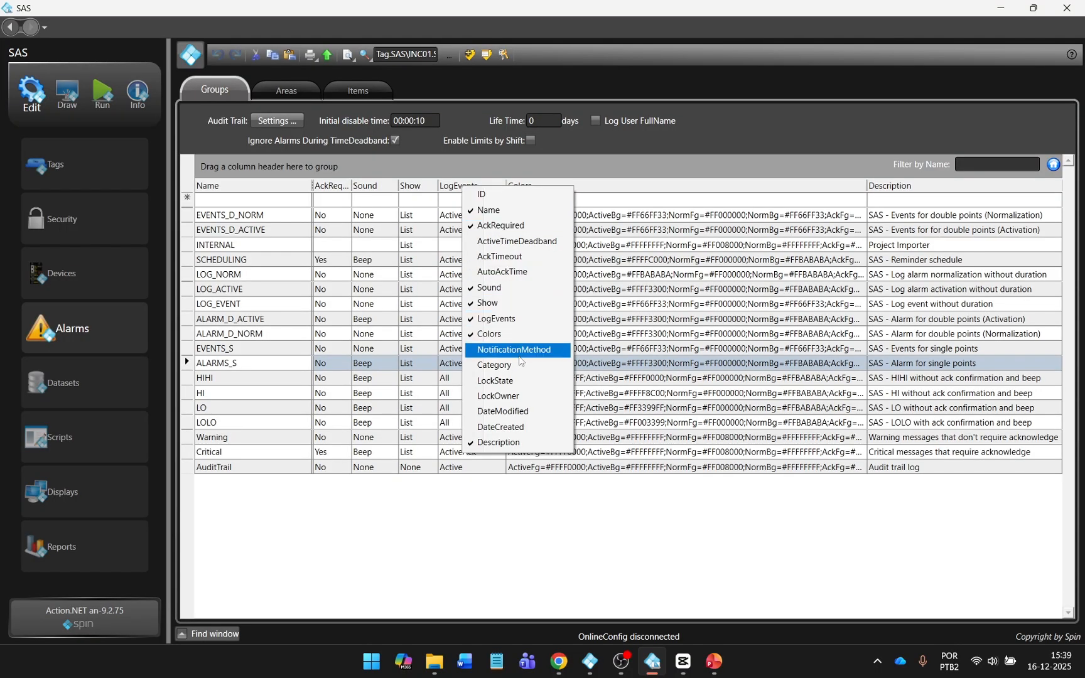
click(519, 350)
click(854, 498)
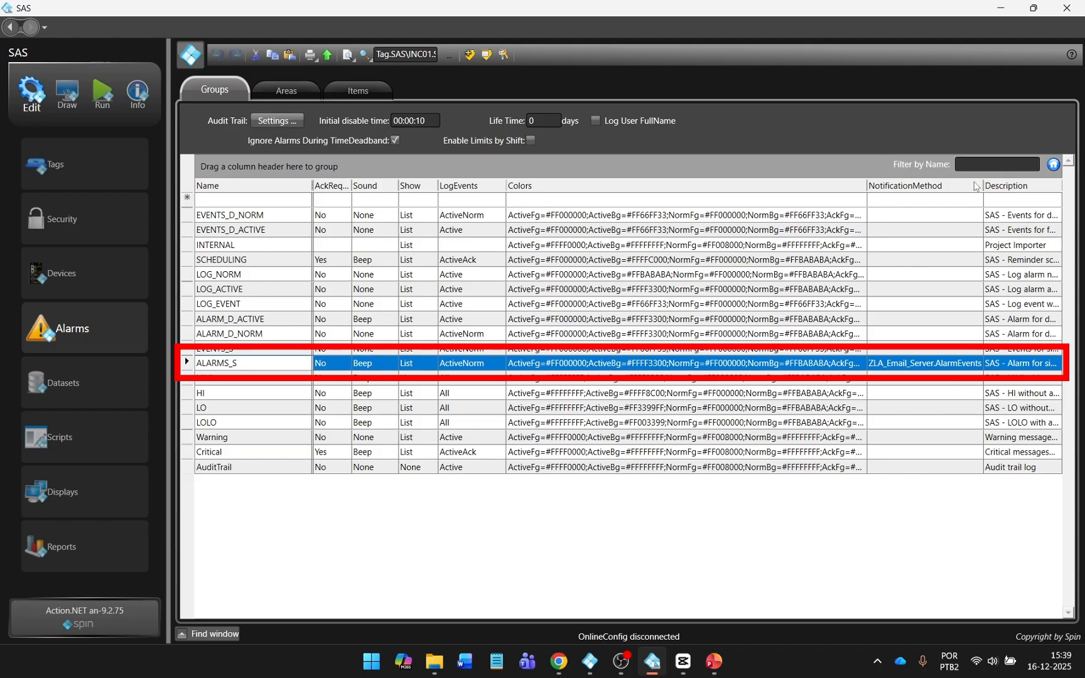
click(912, 363)
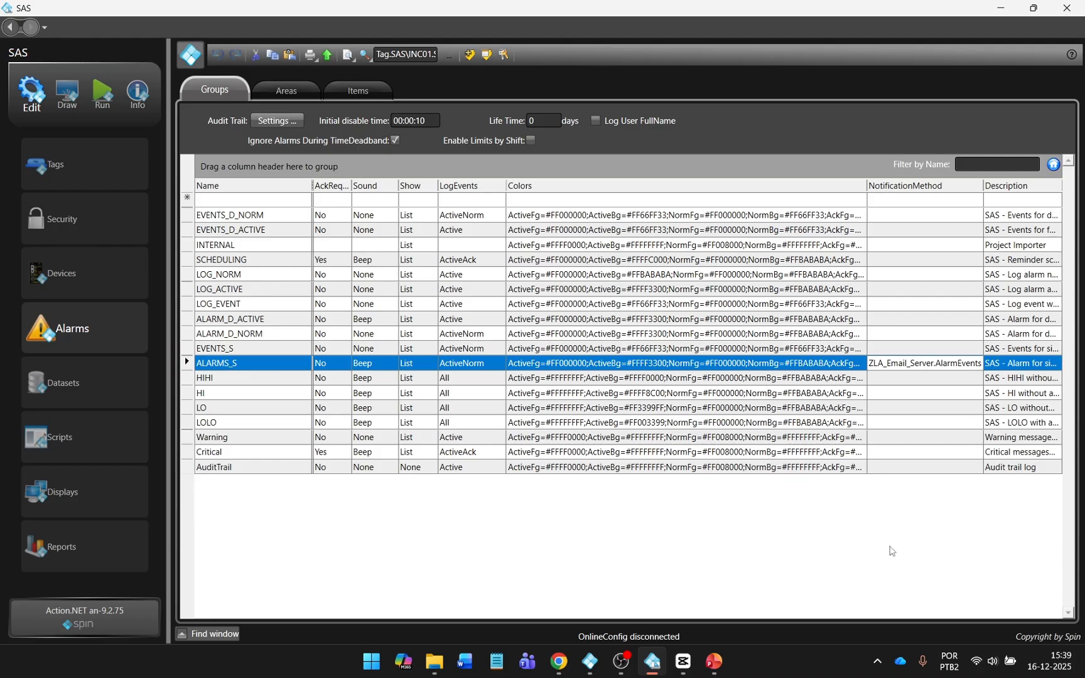
click(102, 93)
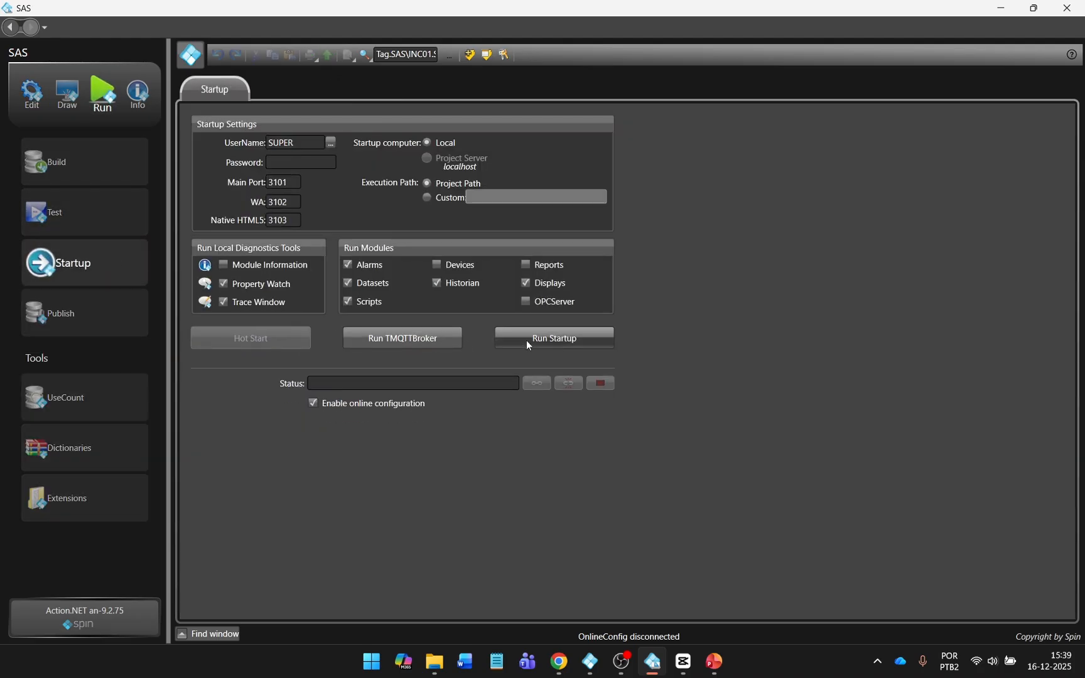
Start the SAS runtime and open the E-mail Register window for recipient and SMTP settings.
click(526, 340)
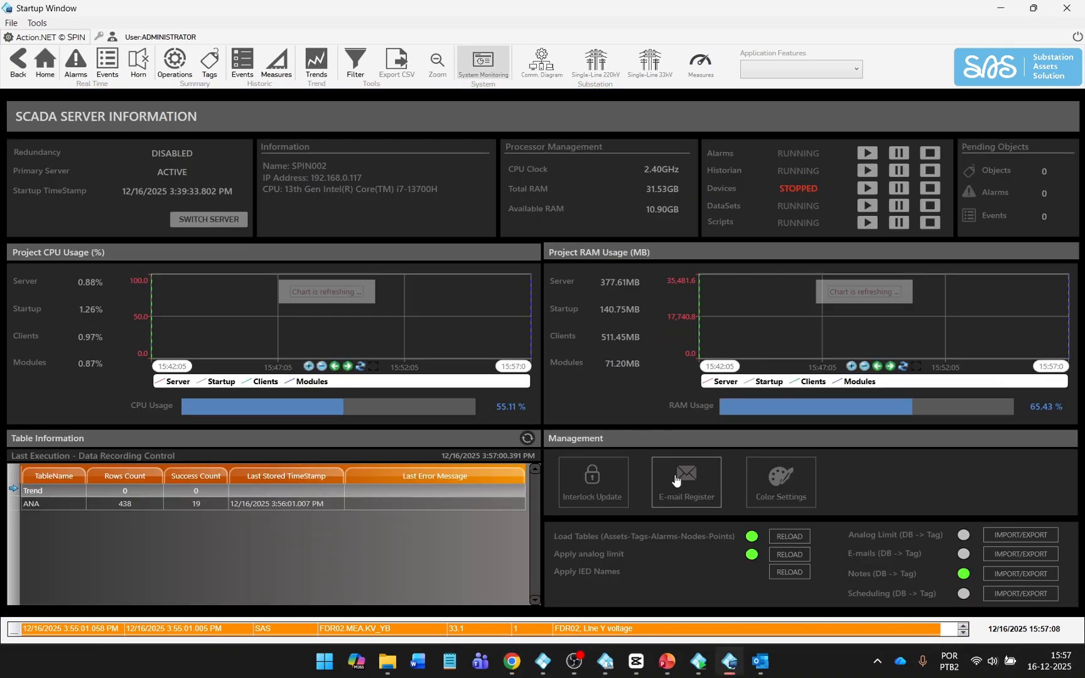
click(676, 481)
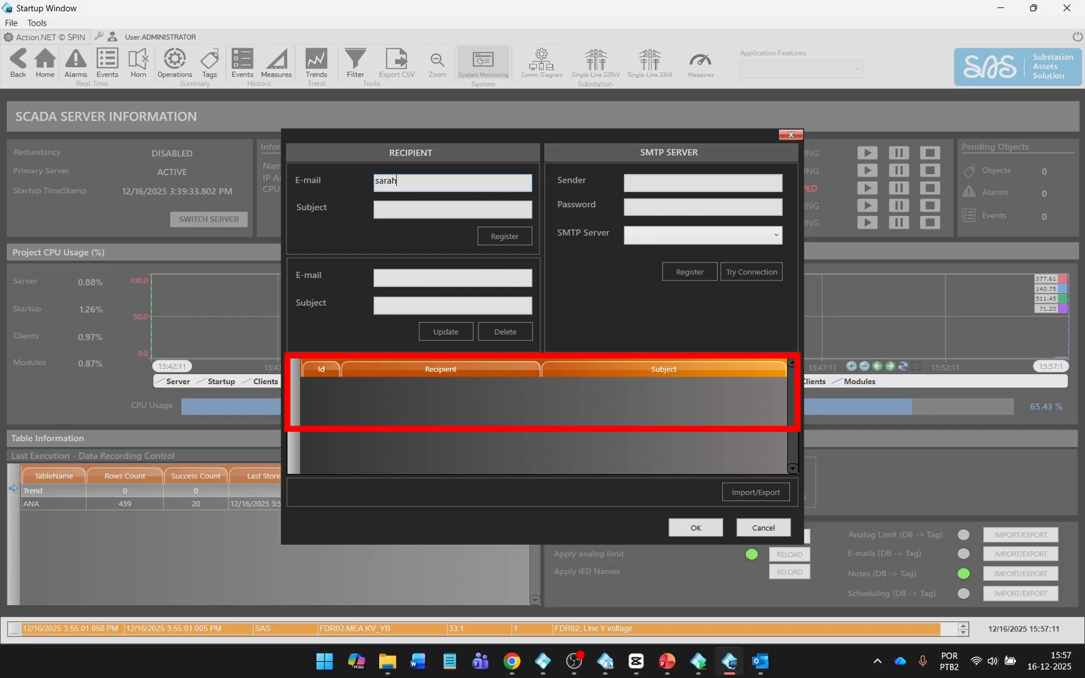
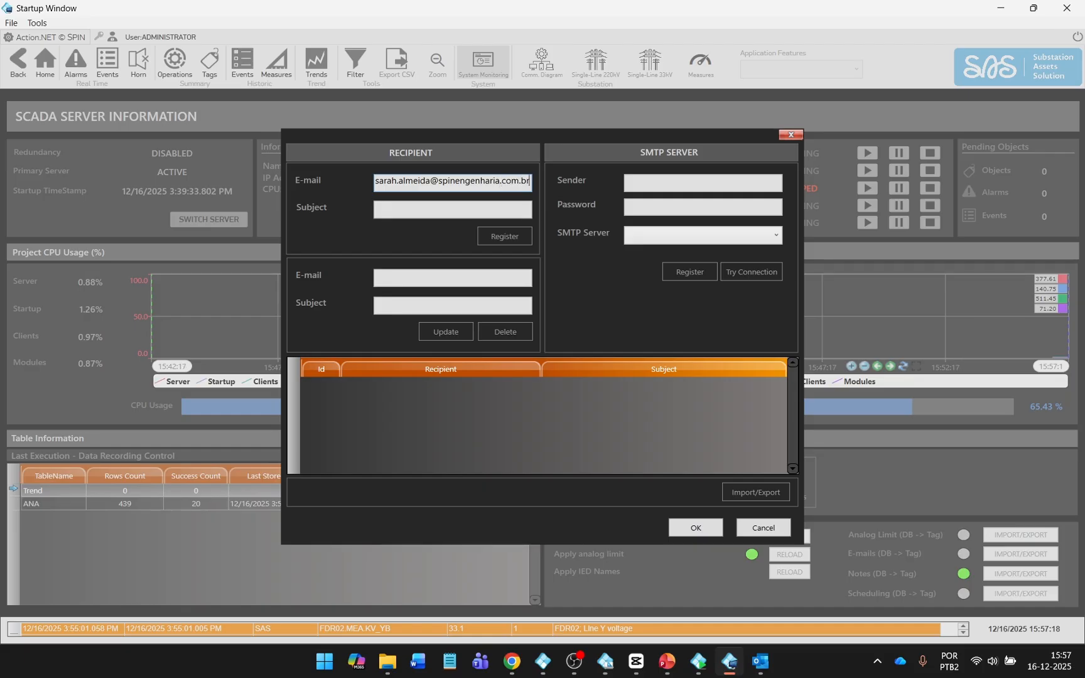
key(Tab)
key(Caps_Lock)
text(SAS)
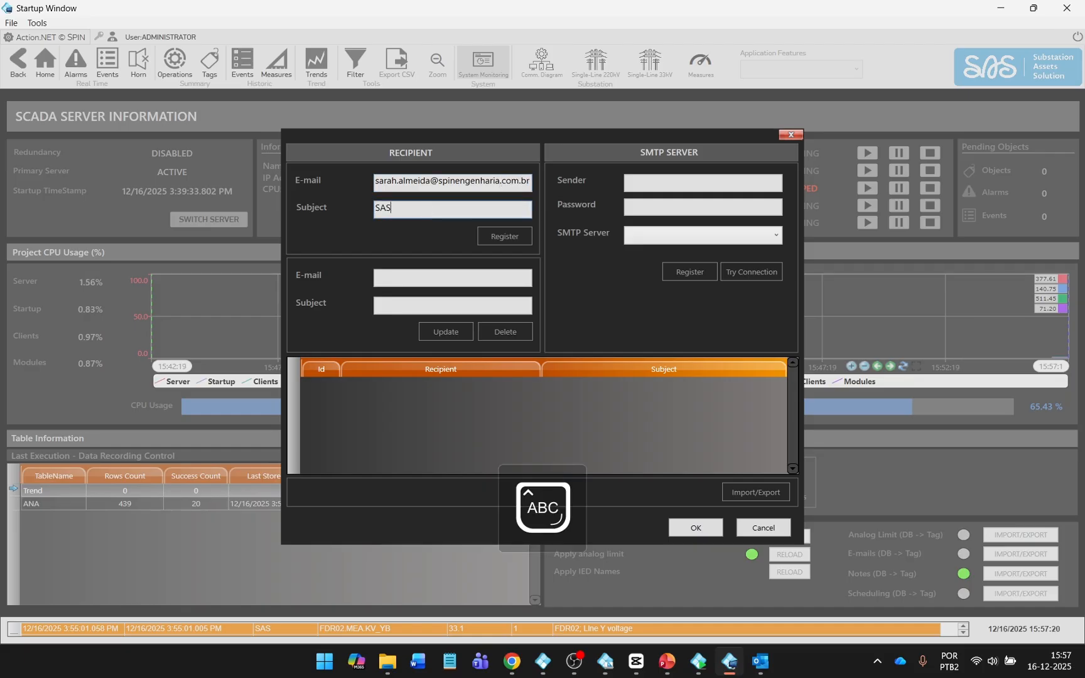
text(-SCADA)
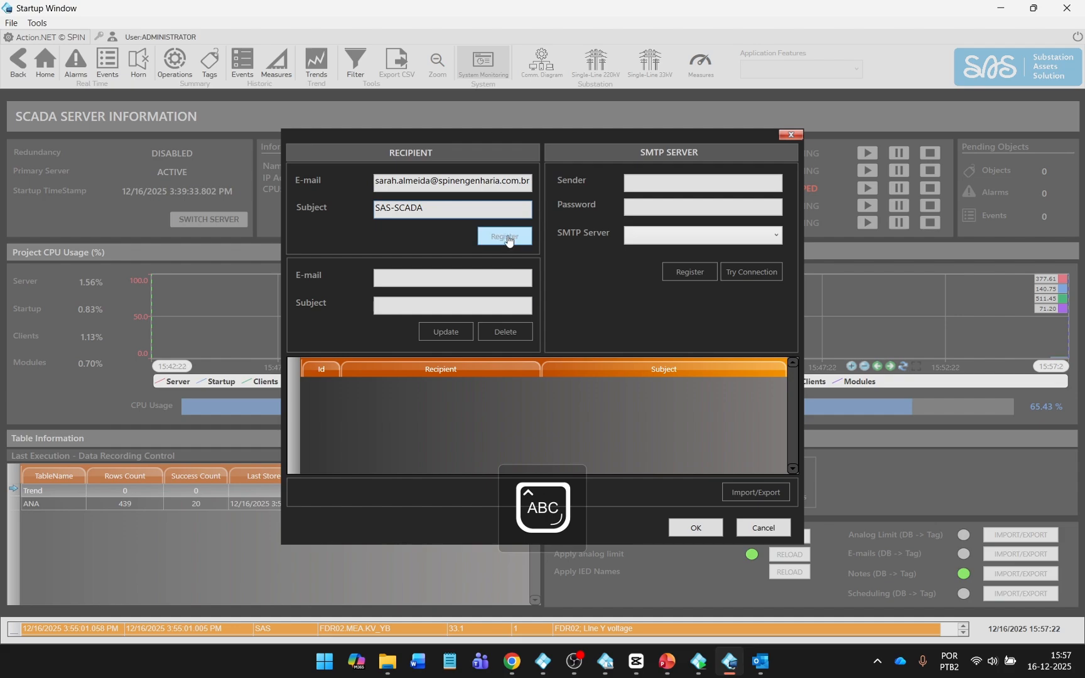
click(506, 236)
click(584, 375)
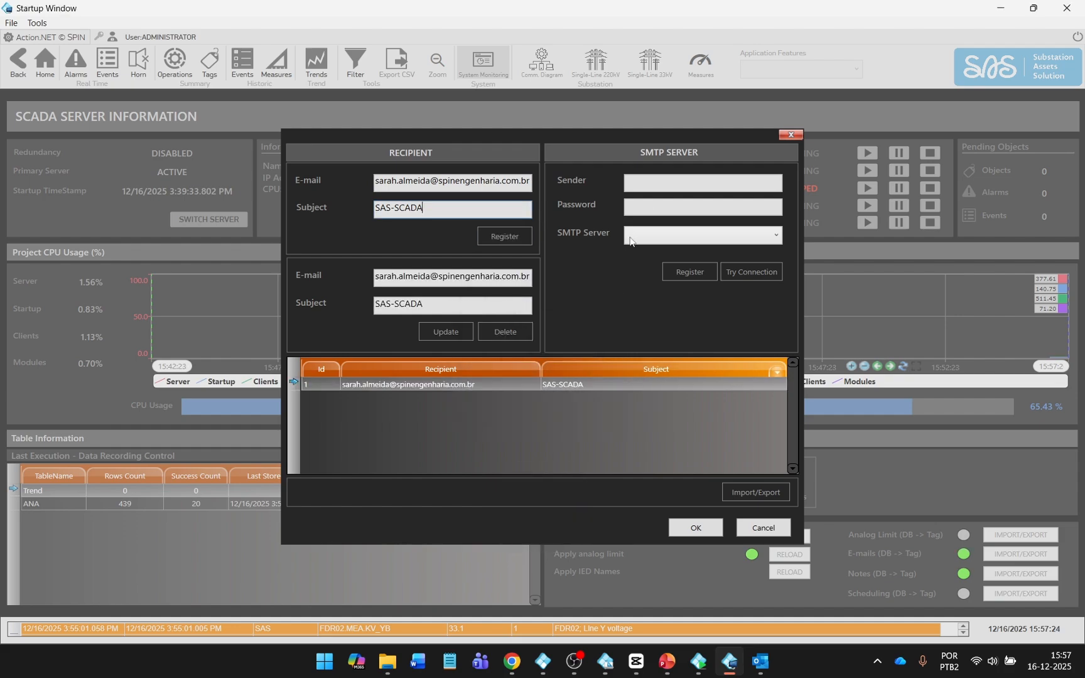
click(667, 182)
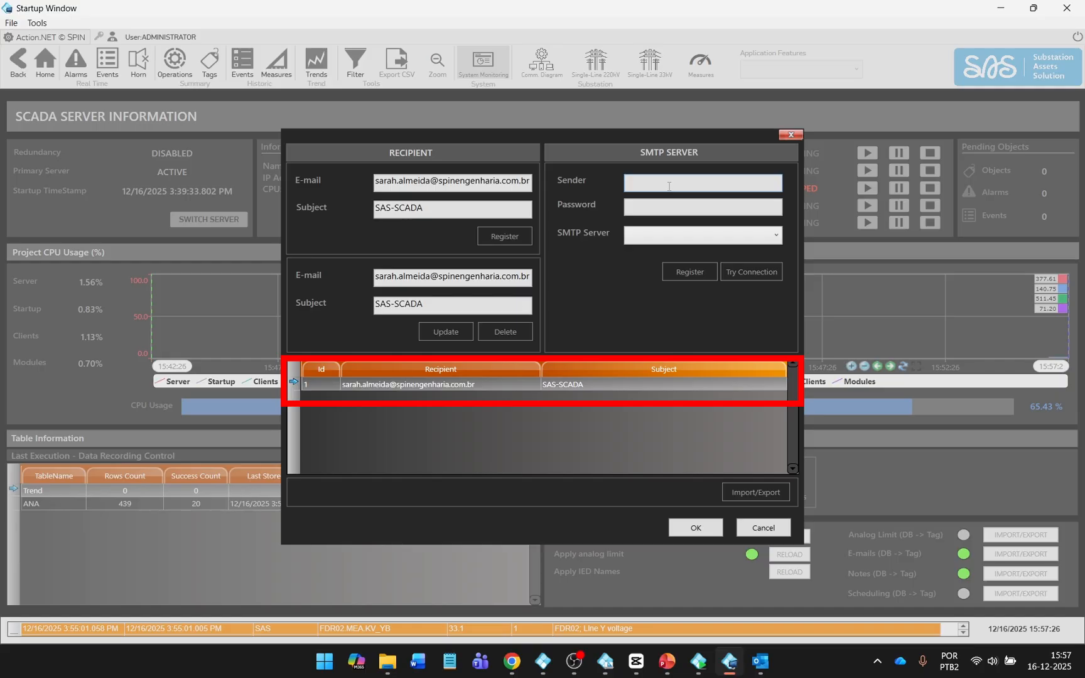
key(Caps_Lock)
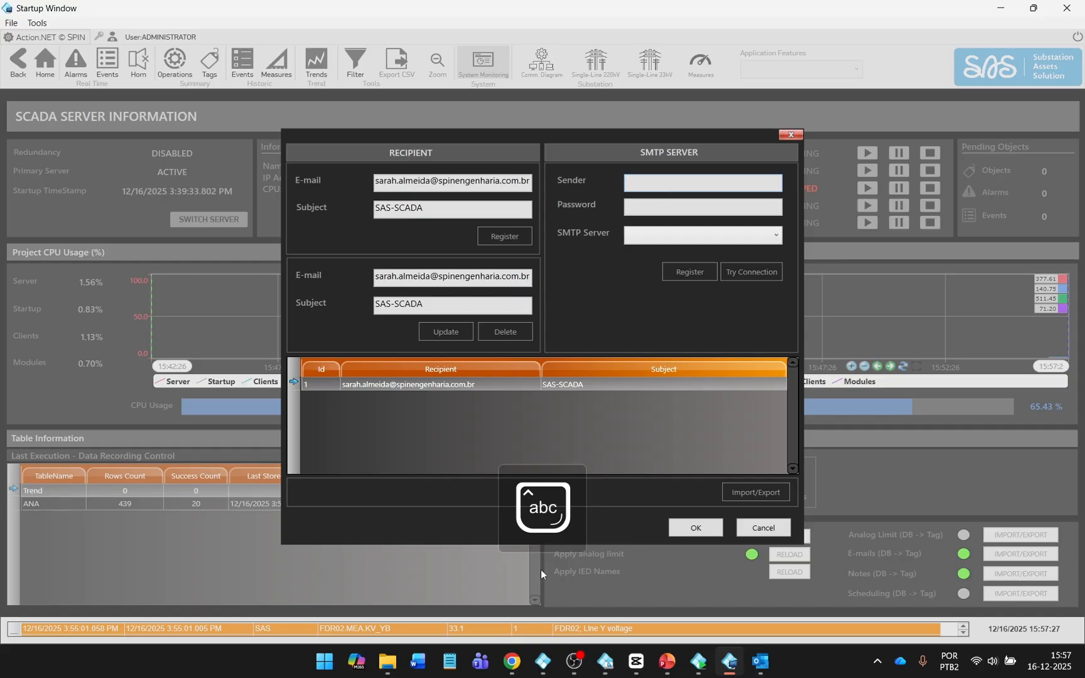
Fill in the Gmail sender's e-mail address and paste its app password.
click(513, 659)
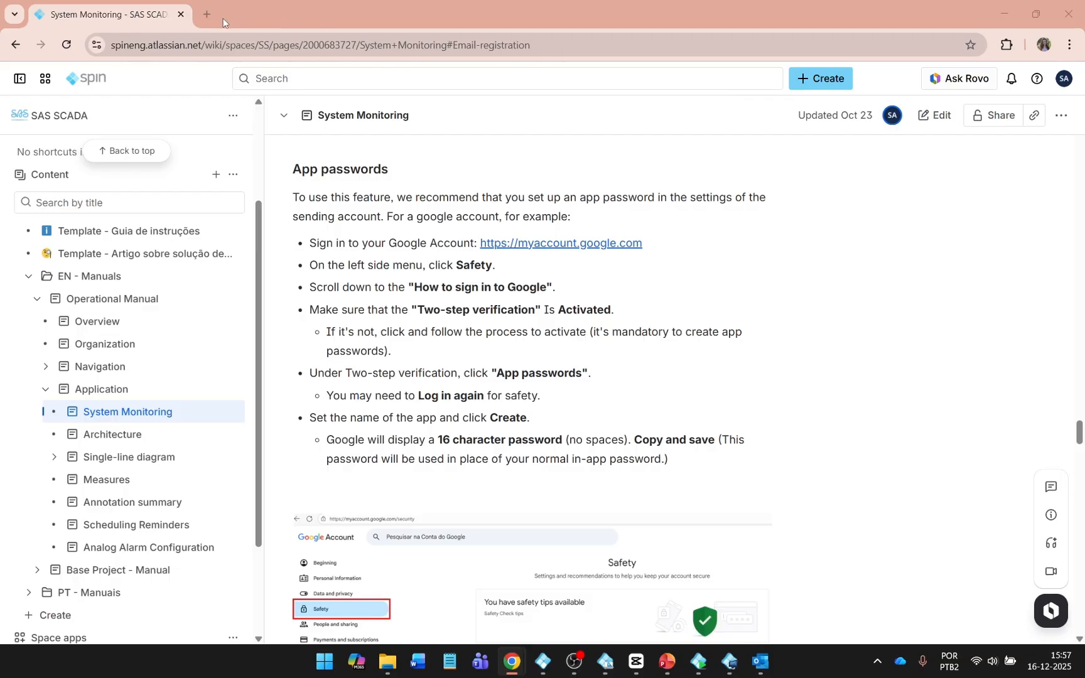
key(alt+Tab)
key(ctrl+v)
click(741, 207)
key(ctrl+v)
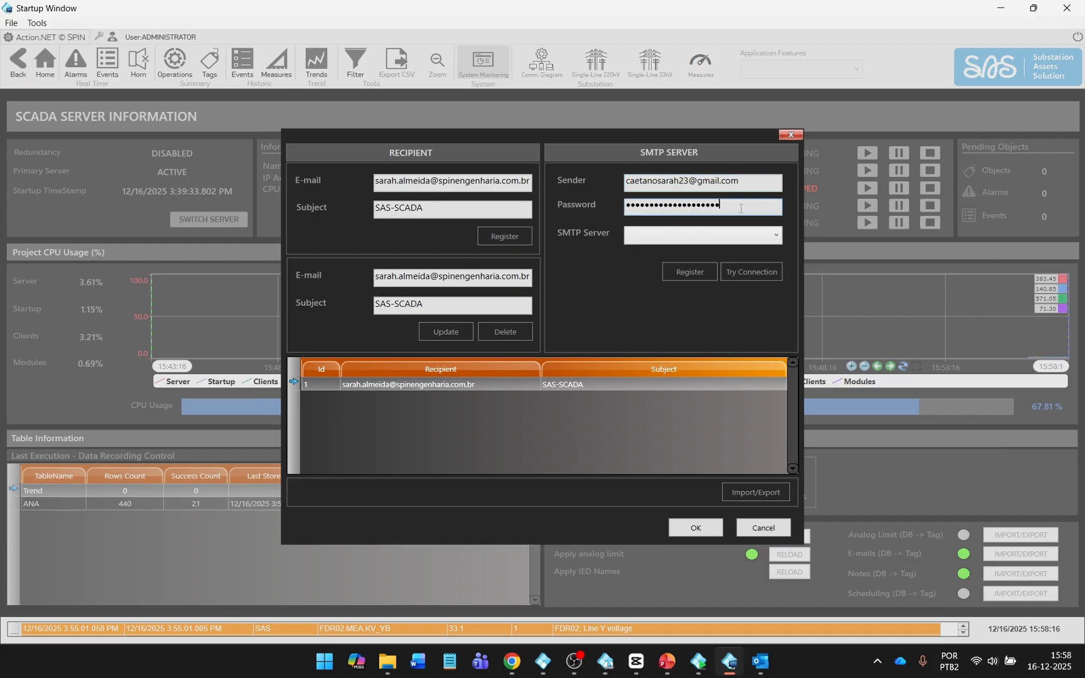
Choose smtp.gmail.com as SMTP server and confirm the connection test succeeds.
click(775, 236)
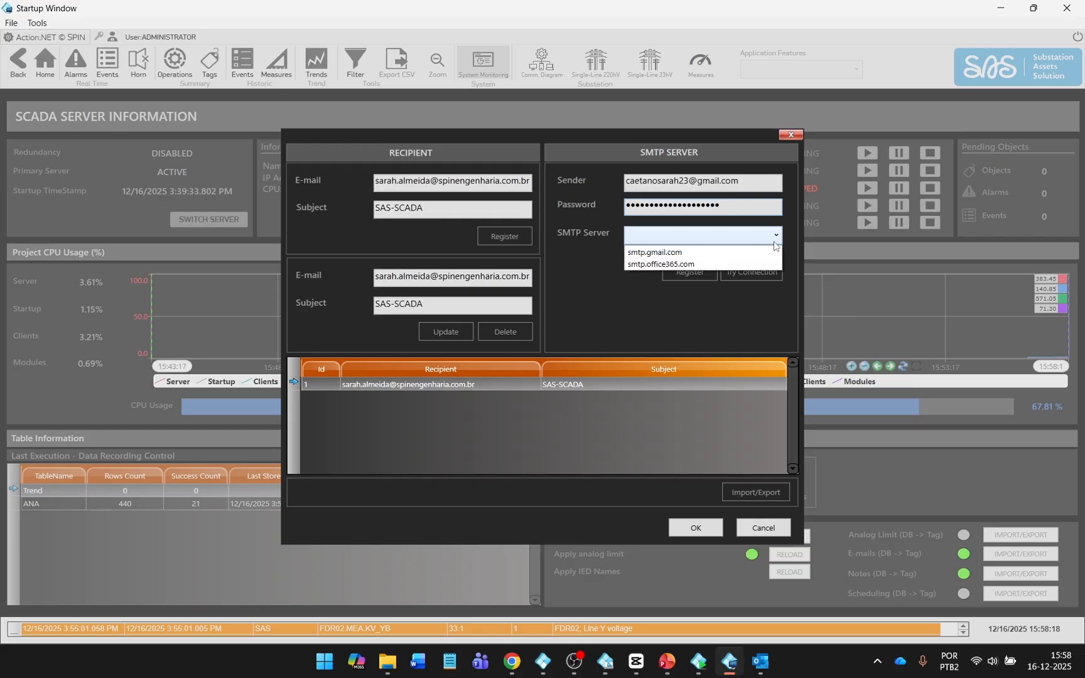
click(744, 252)
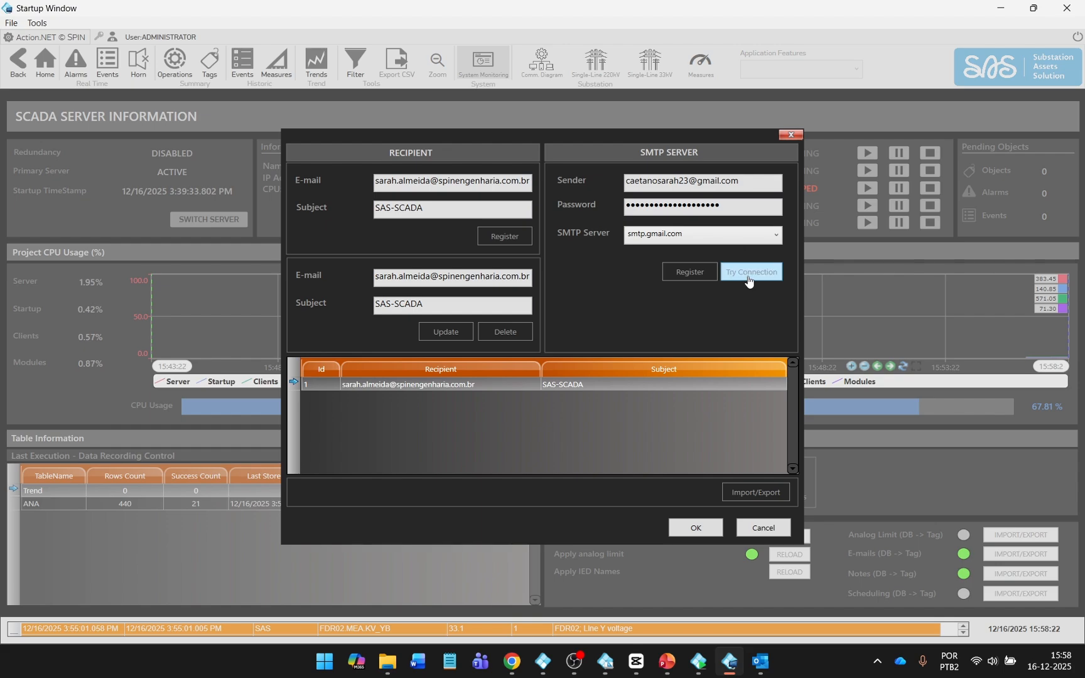
click(749, 276)
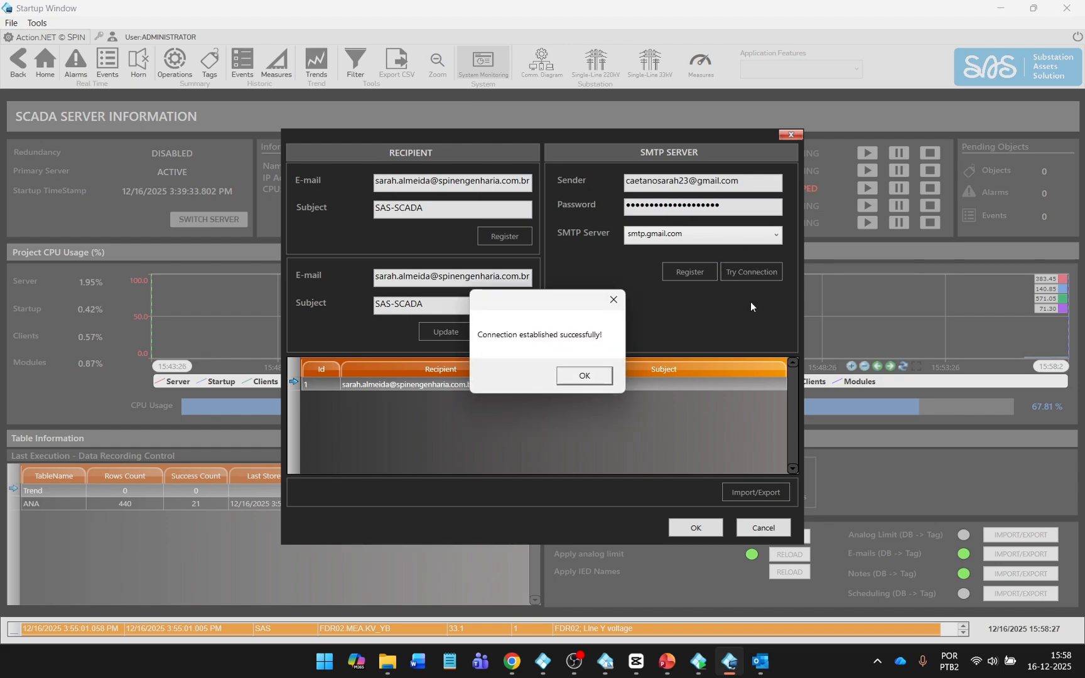
click(601, 377)
Close the e-mail register and add SAS\INC01.PROT.P50N_51N to Property Watch List2.
click(713, 526)
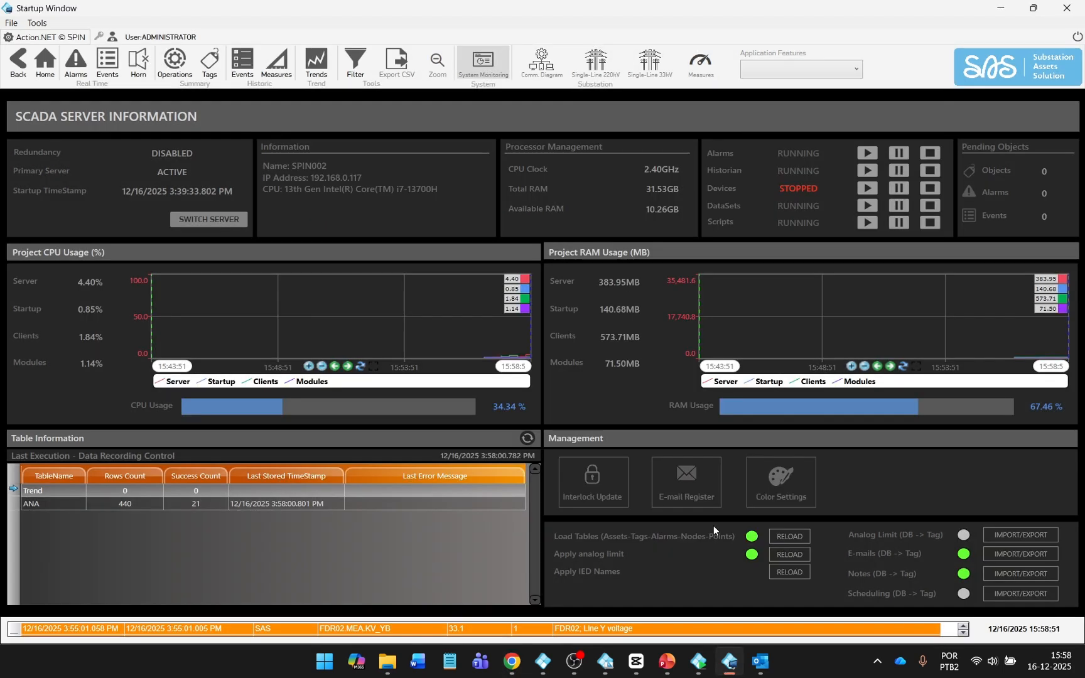
click(699, 660)
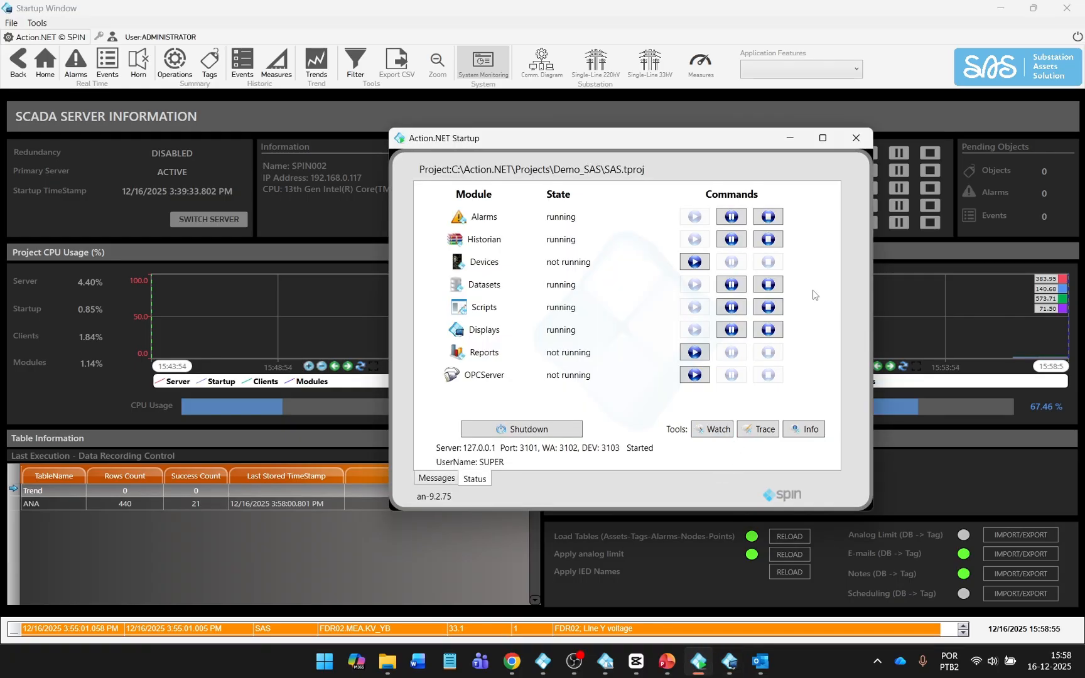
click(789, 140)
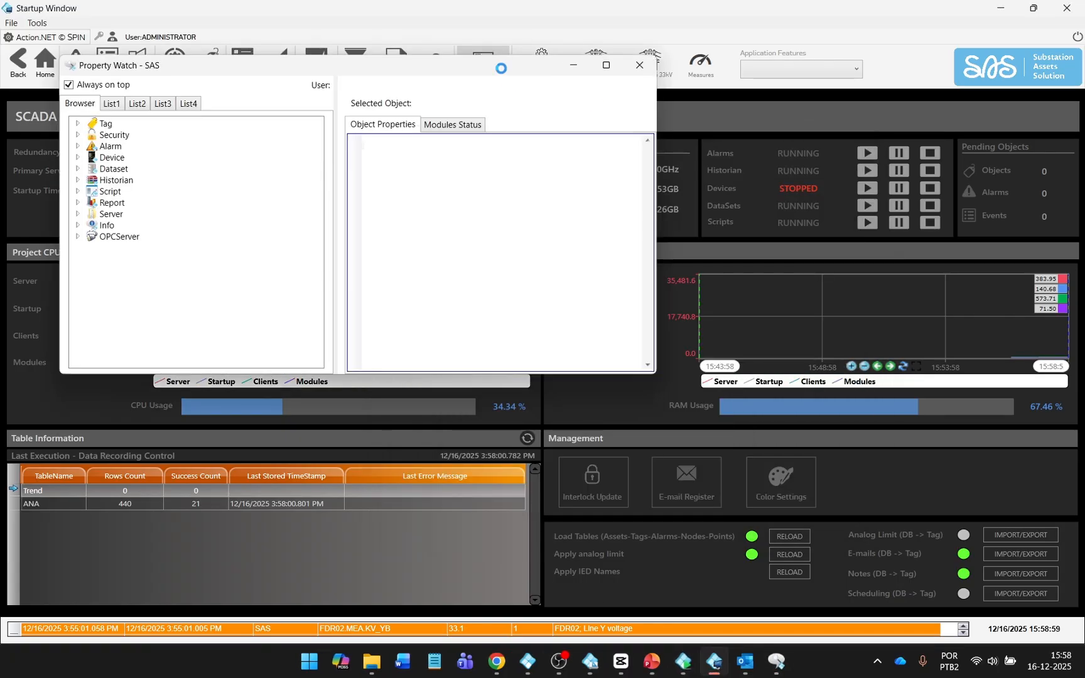
click(474, 227)
click(526, 286)
text(SAS\INC01.PROT.P50N_51N)
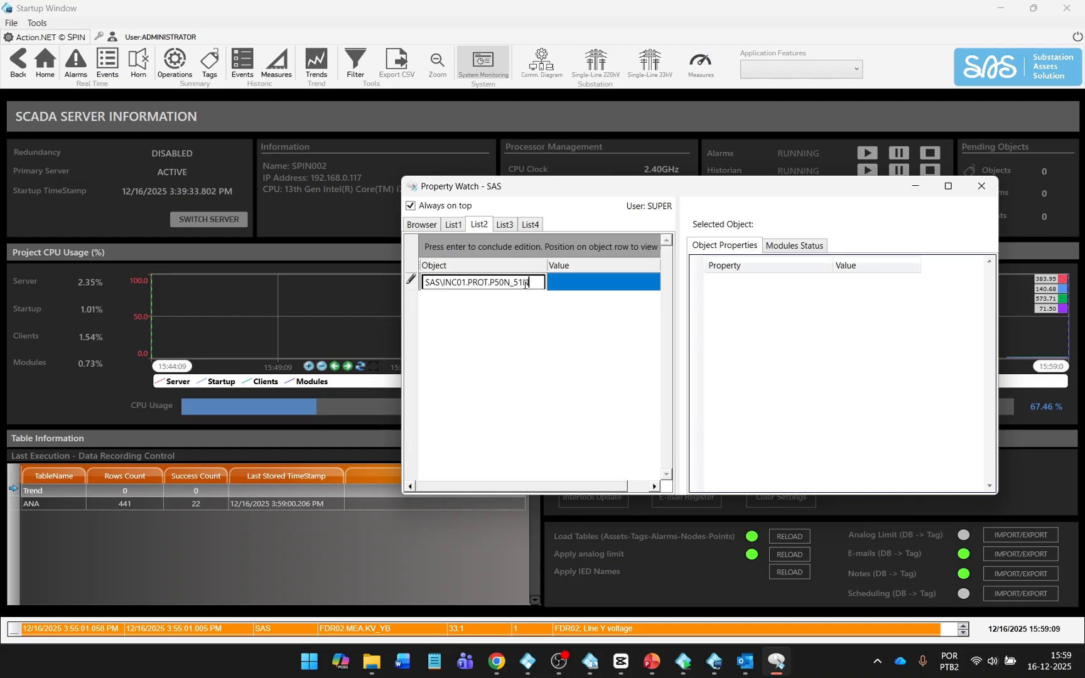
key(Return)
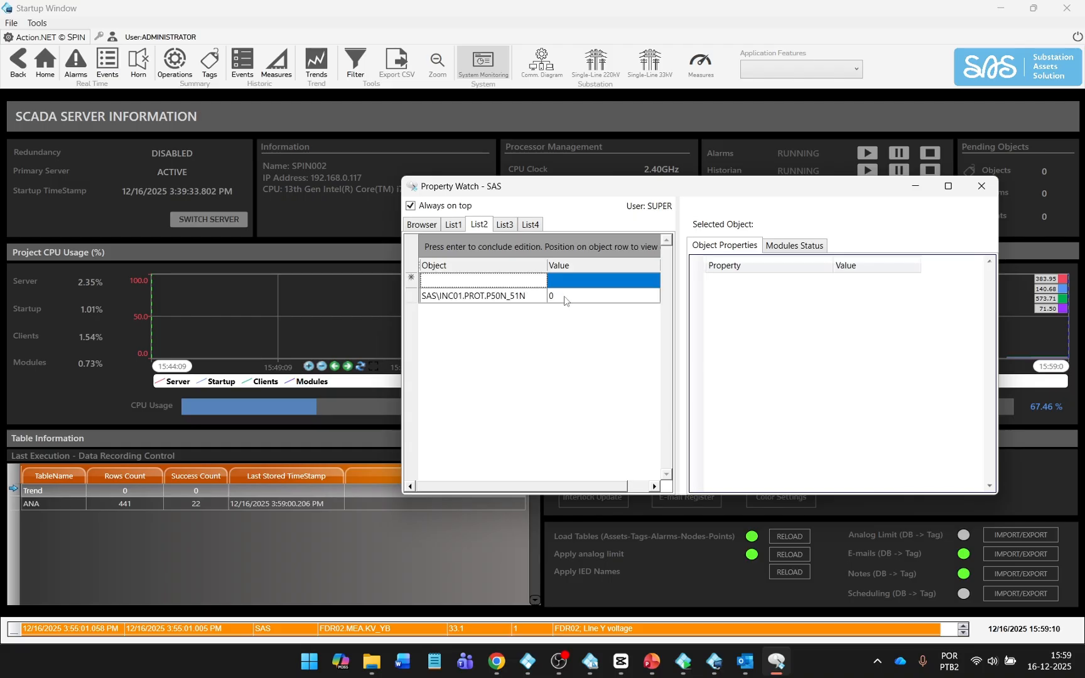
Set the earth-fault tag to 1 and check the active alarms list.
click(566, 300)
text(1)
key(Return)
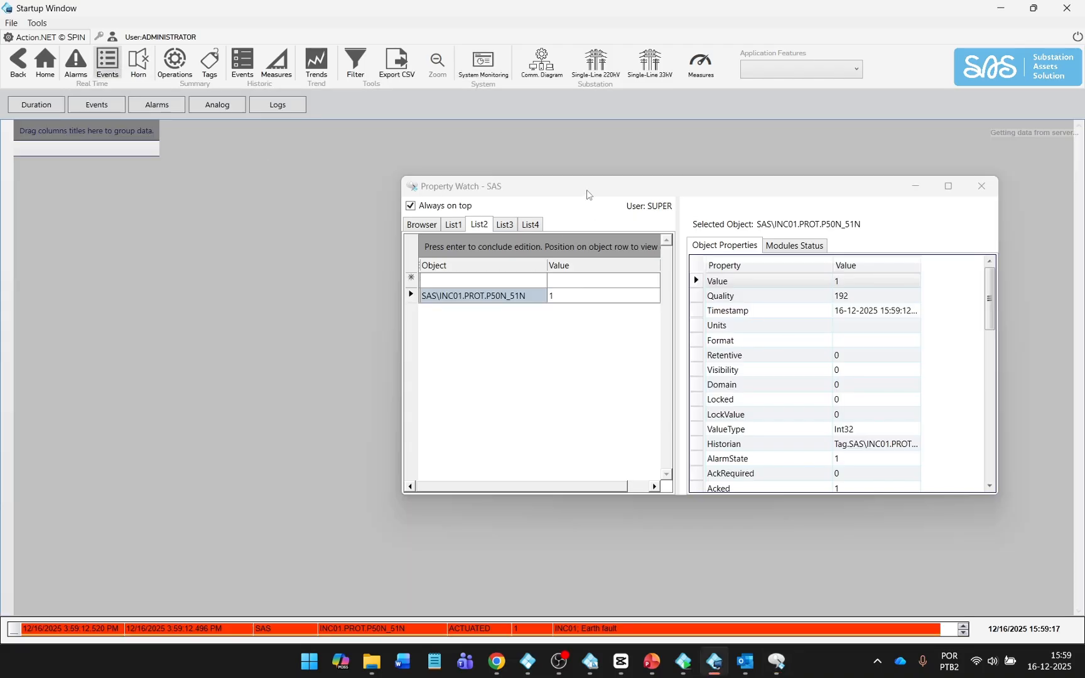
drag(586, 192, 554, 275)
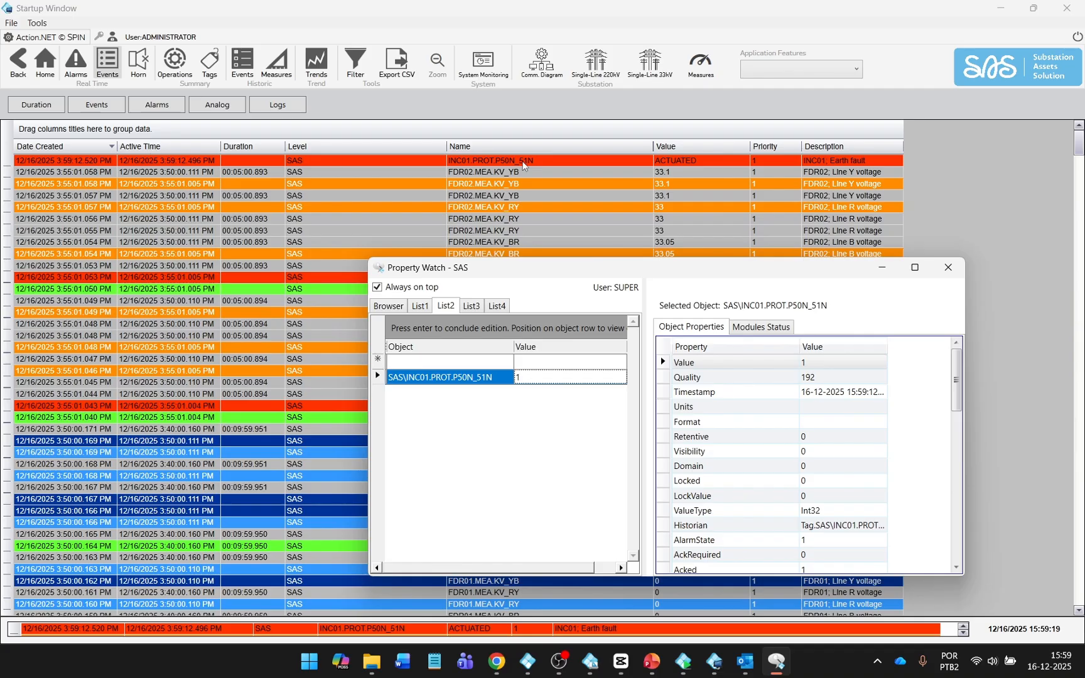
click(77, 62)
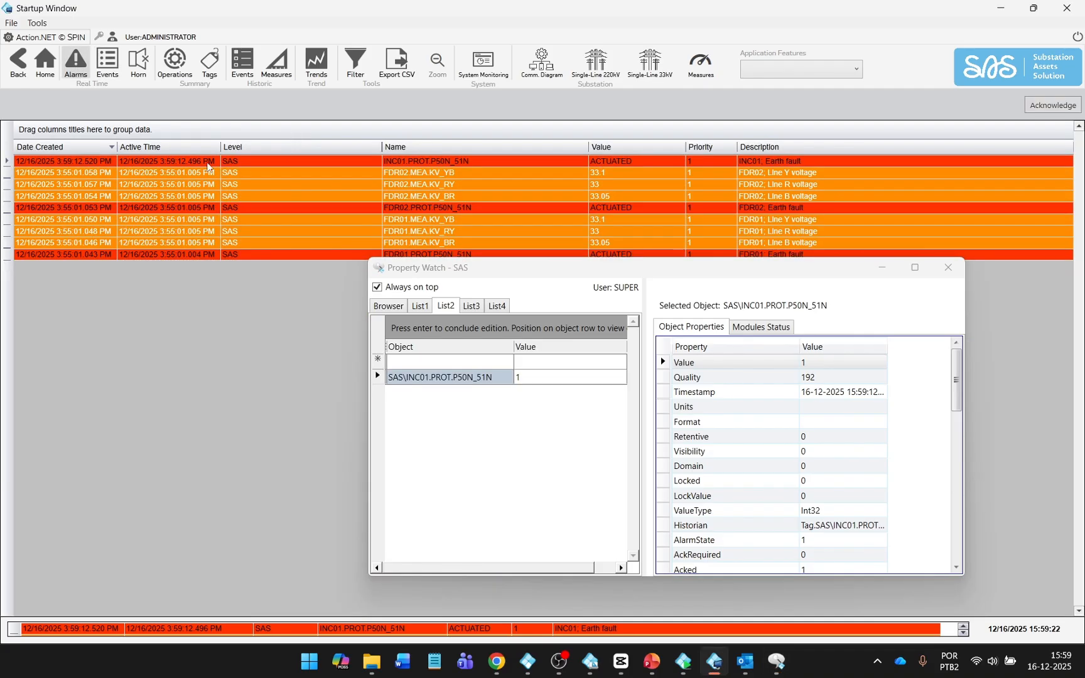
Set the tag back to 0 and view the event history.
click(532, 380)
text(0)
key(Return)
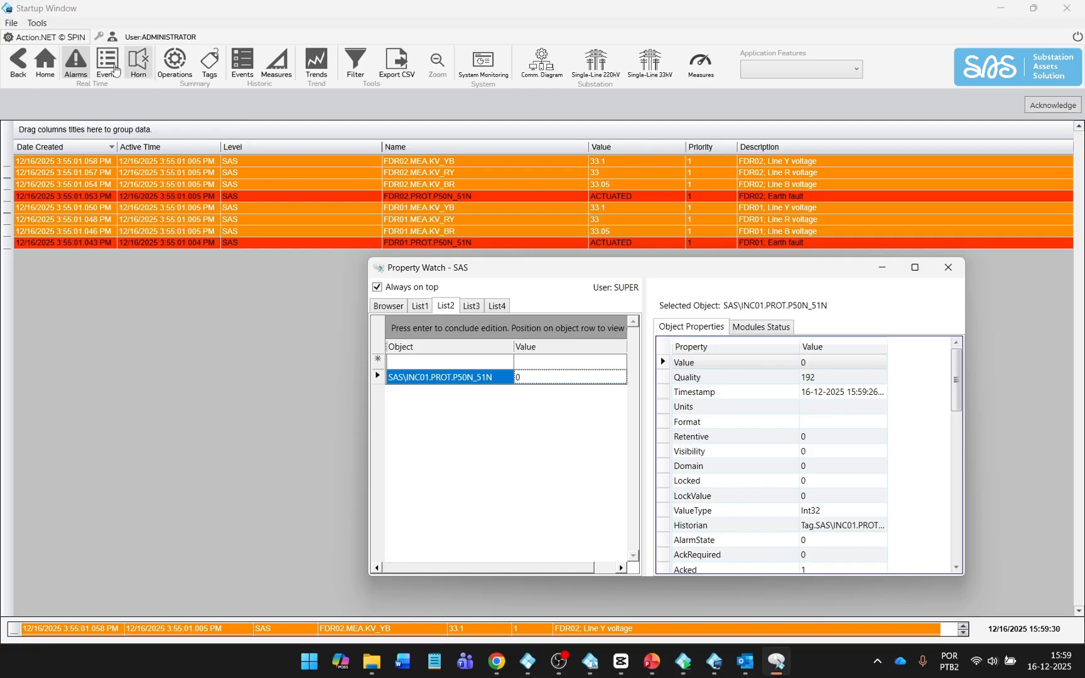
click(115, 69)
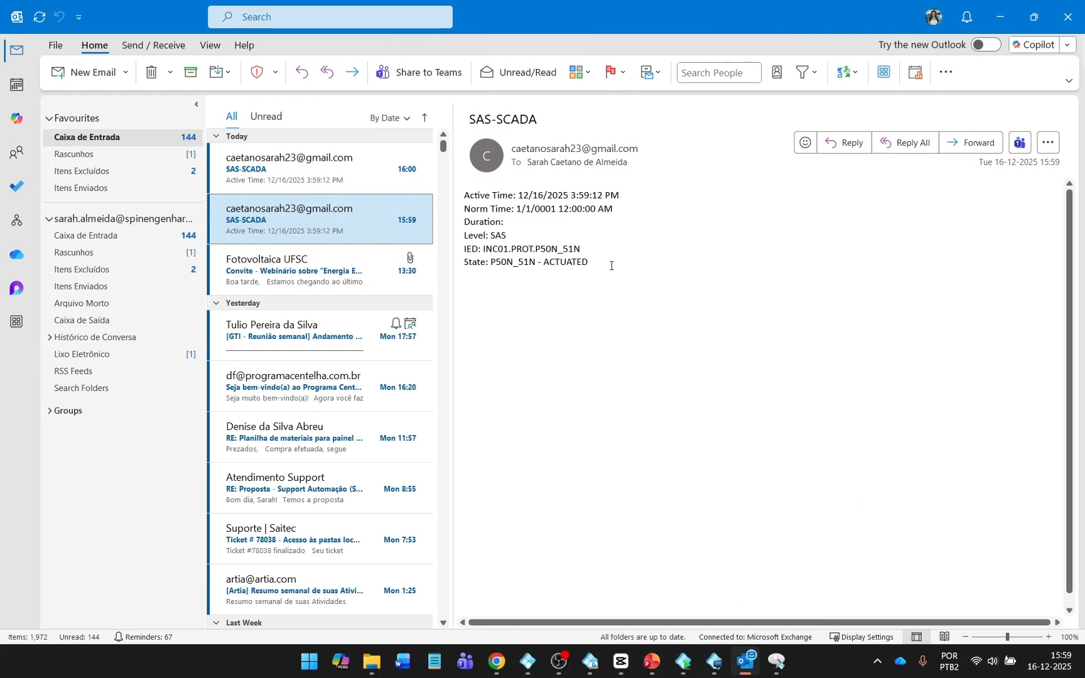
Read the 15:59 INC01 actuated e-mail, then the 16:00 return-to-normal e-mail.
drag(610, 266, 442, 188)
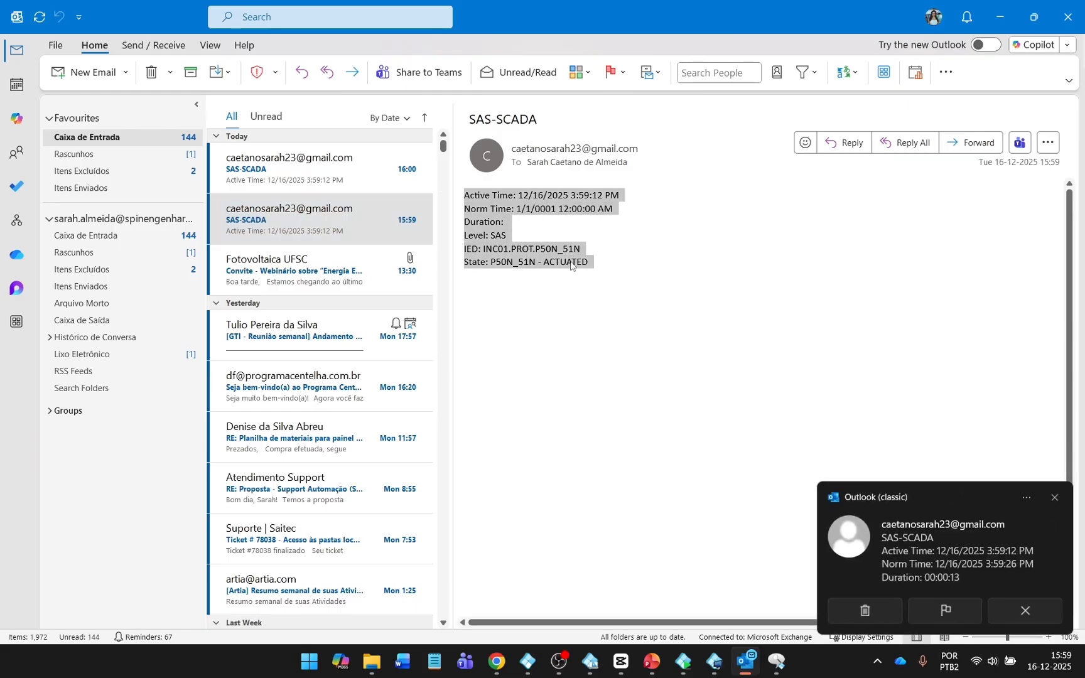
click(593, 258)
click(326, 185)
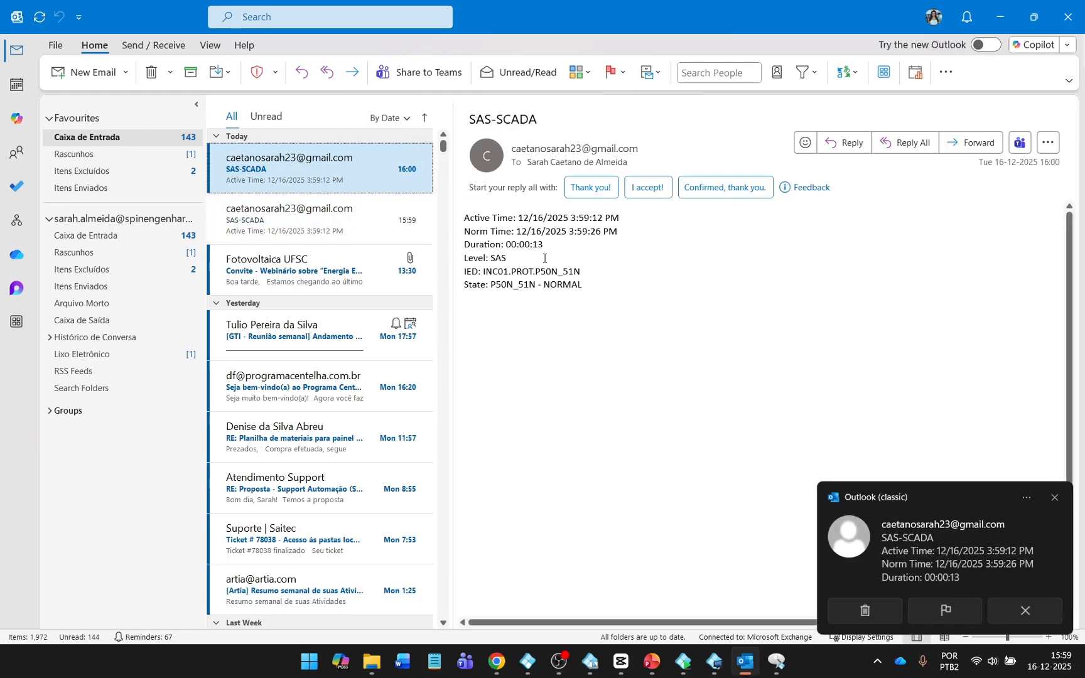
drag(590, 286, 422, 202)
click(557, 245)
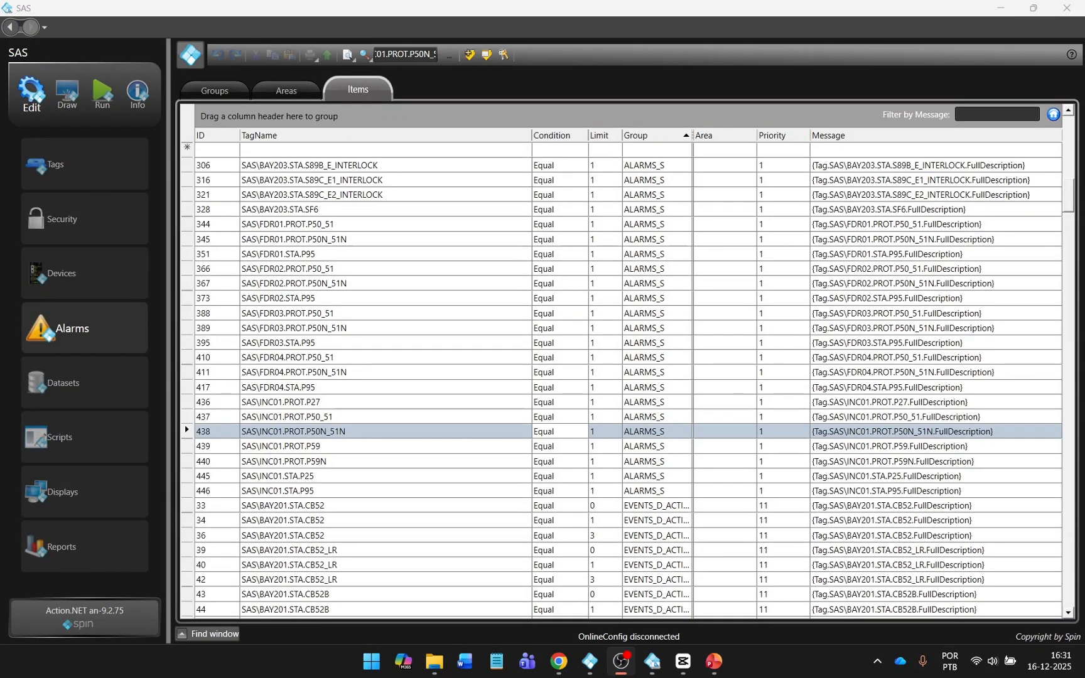
On the Groups table, view the ALARMS_S colours and open its Sound dropdown.
click(231, 93)
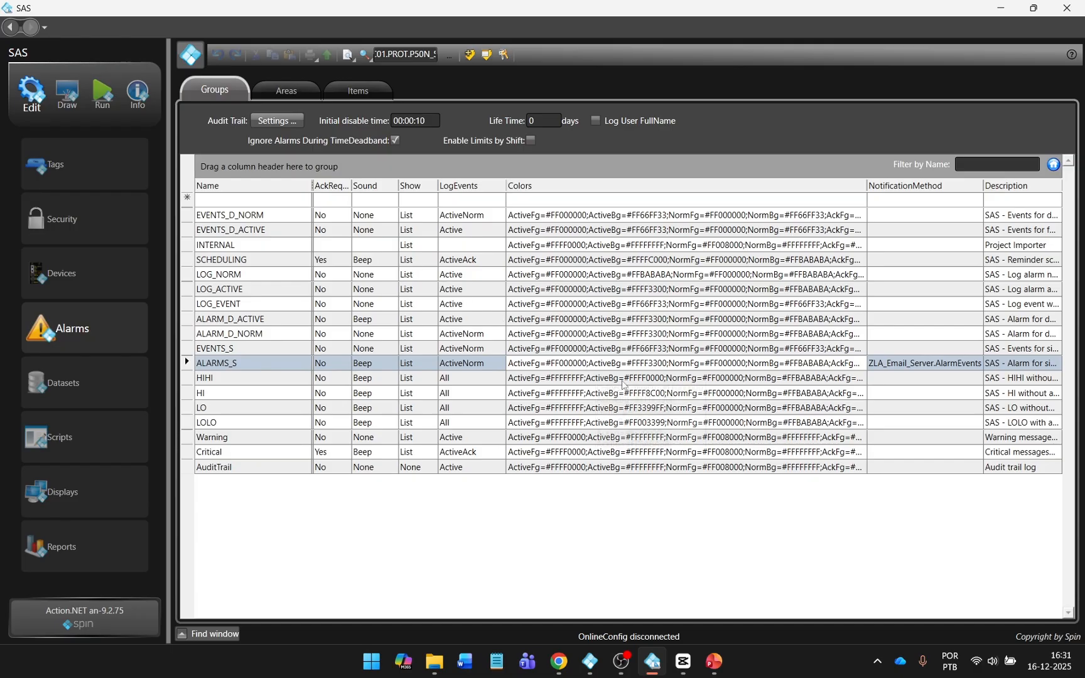
click(829, 363)
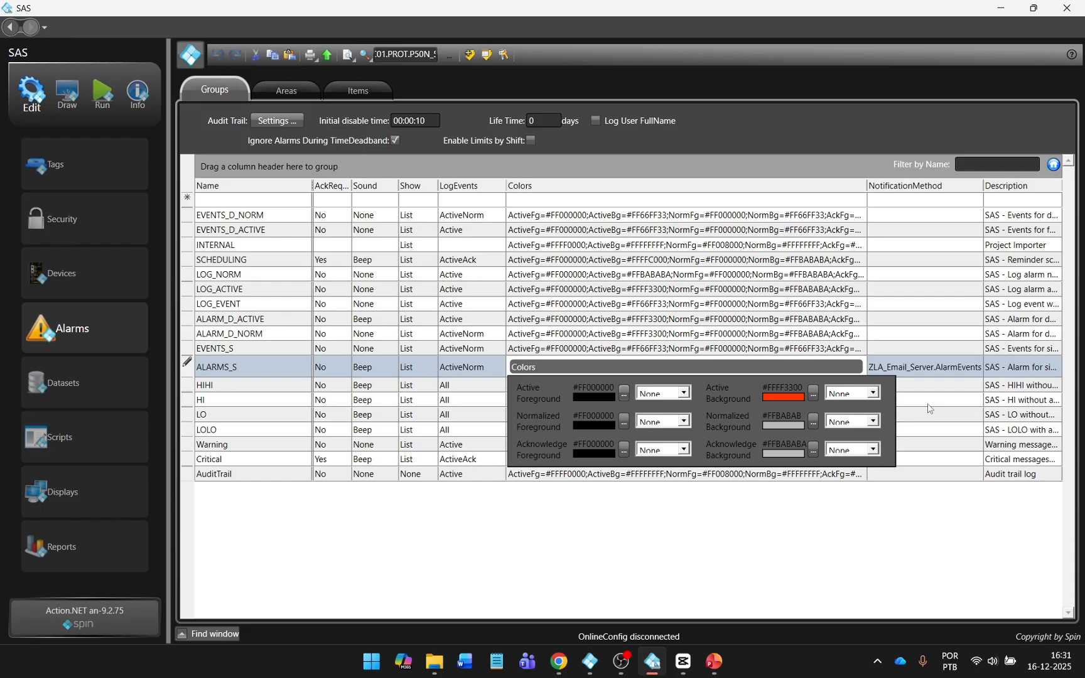
click(714, 363)
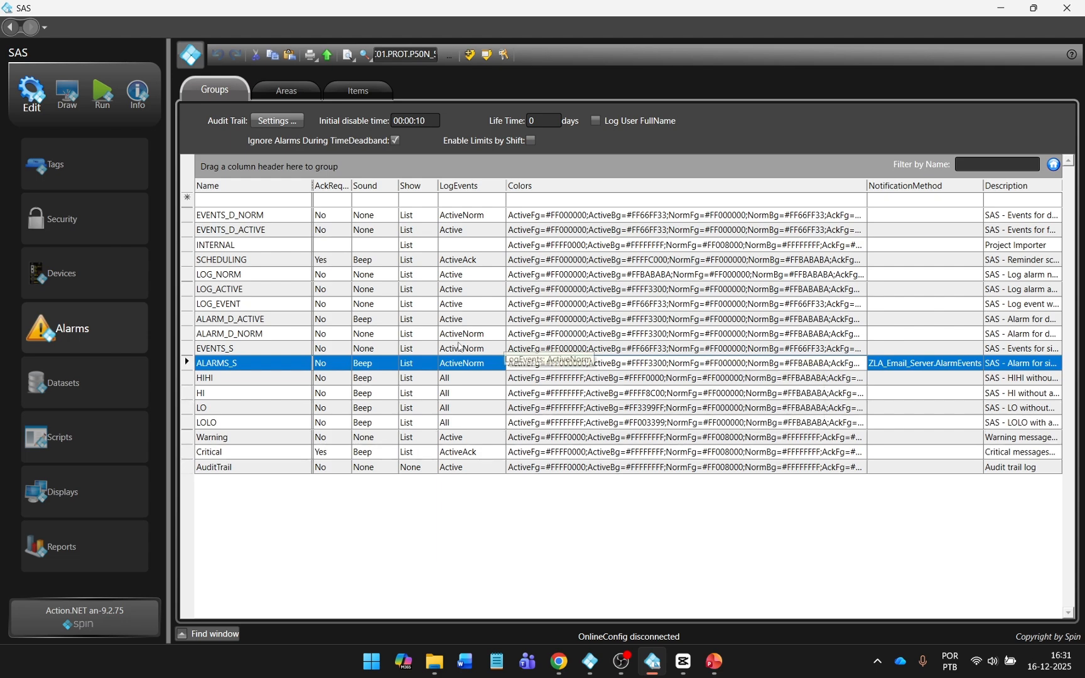
click(374, 366)
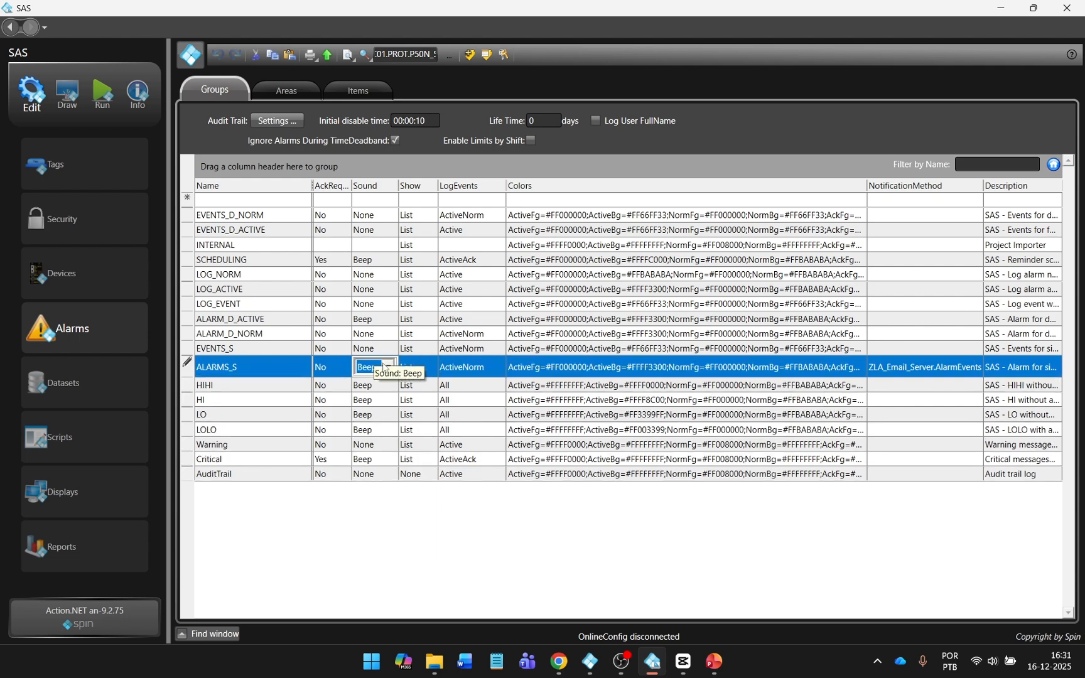
click(385, 368)
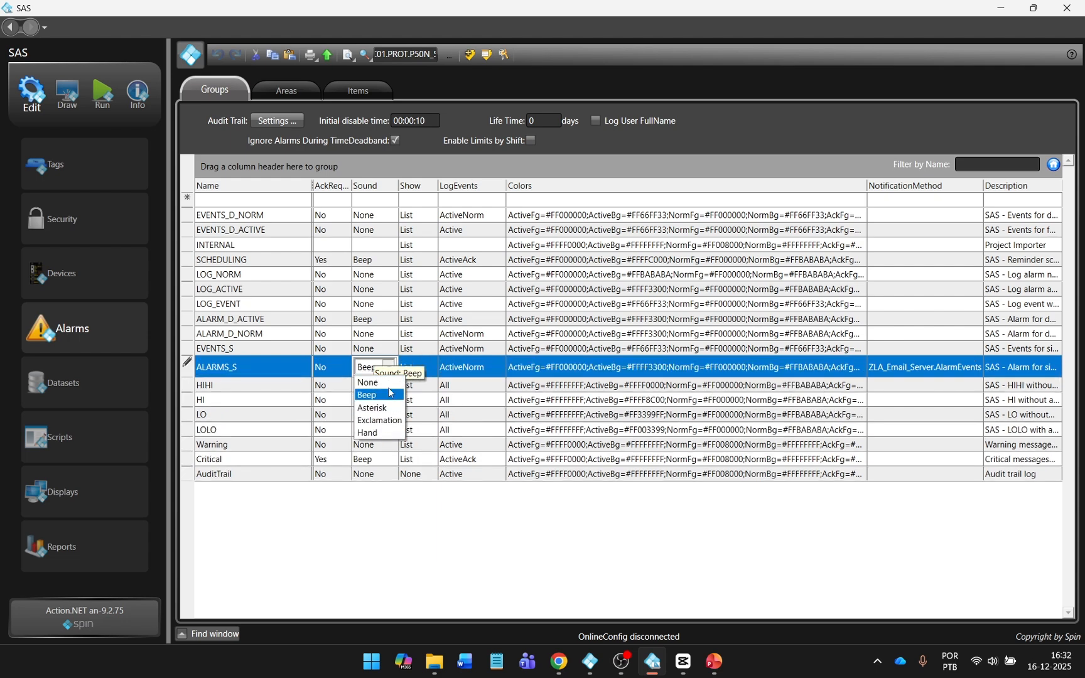